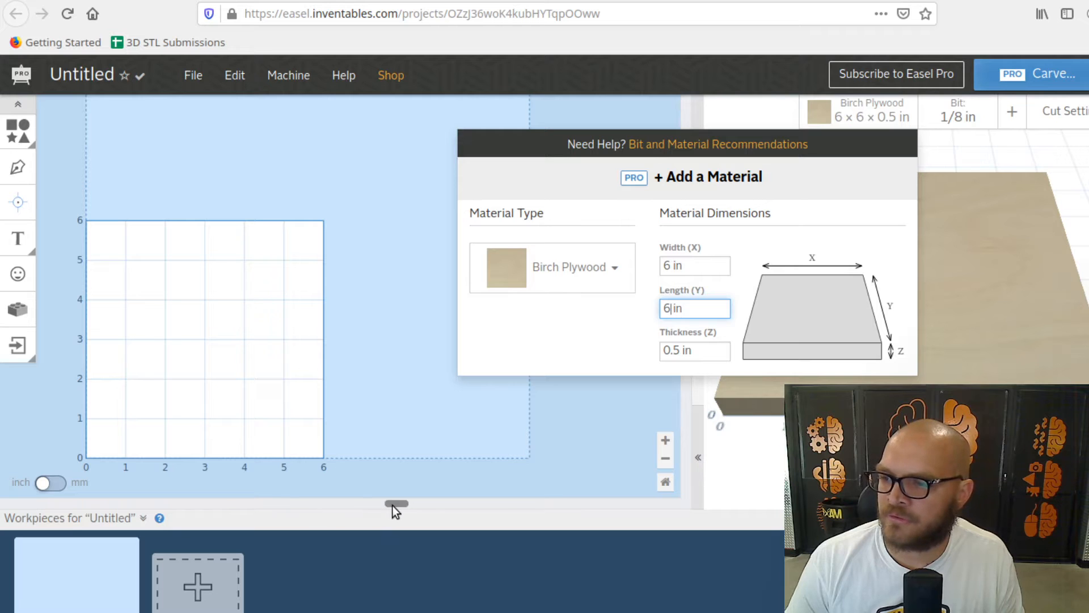
# - Set the material thickness to 0.125 in
pyautogui.moveTo(397, 503); pyautogui.dragTo(297, 503)
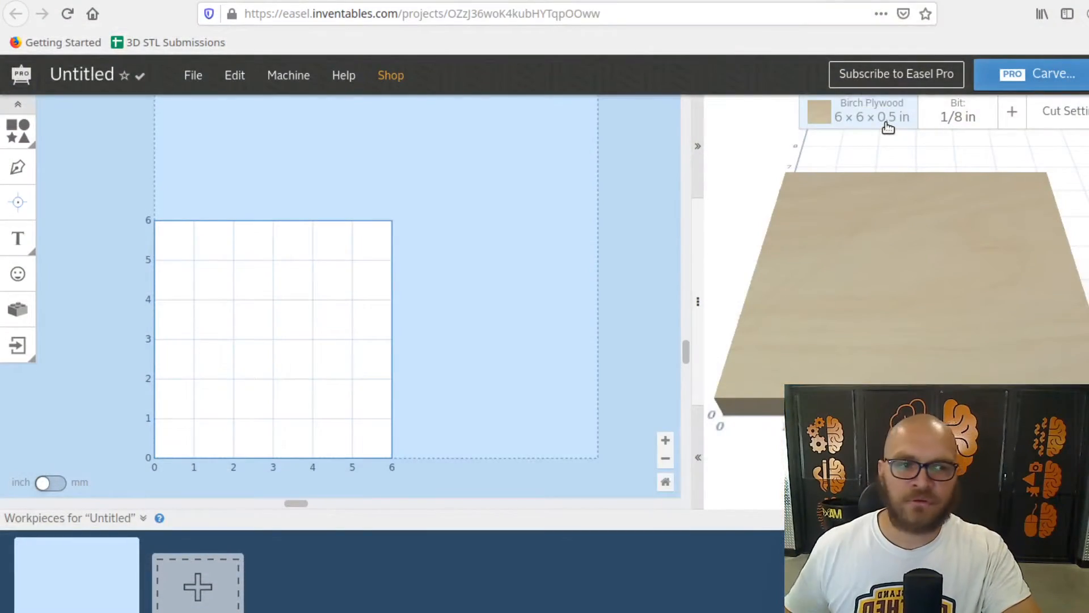
pyautogui.click(888, 126)
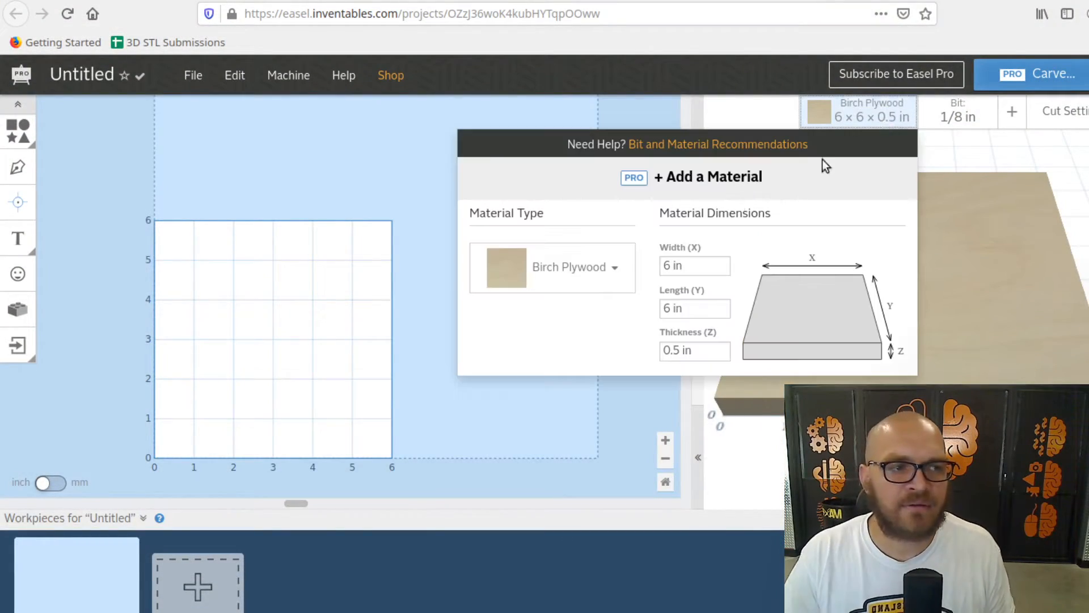
pyautogui.click(675, 350)
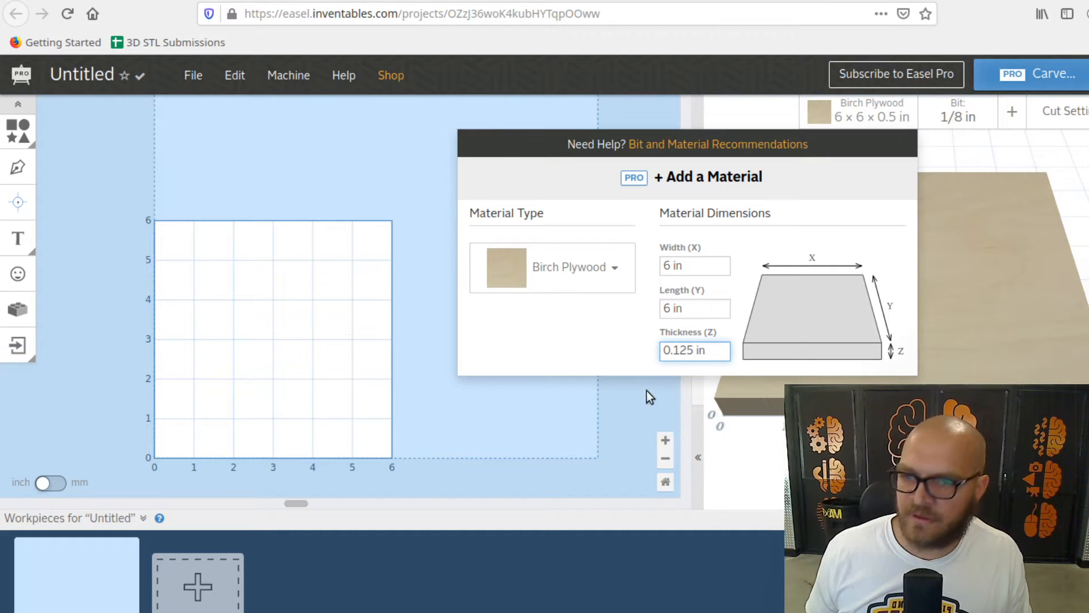
# - Change the material type from birch plywood to Expanded PVC
pyautogui.click(586, 273)
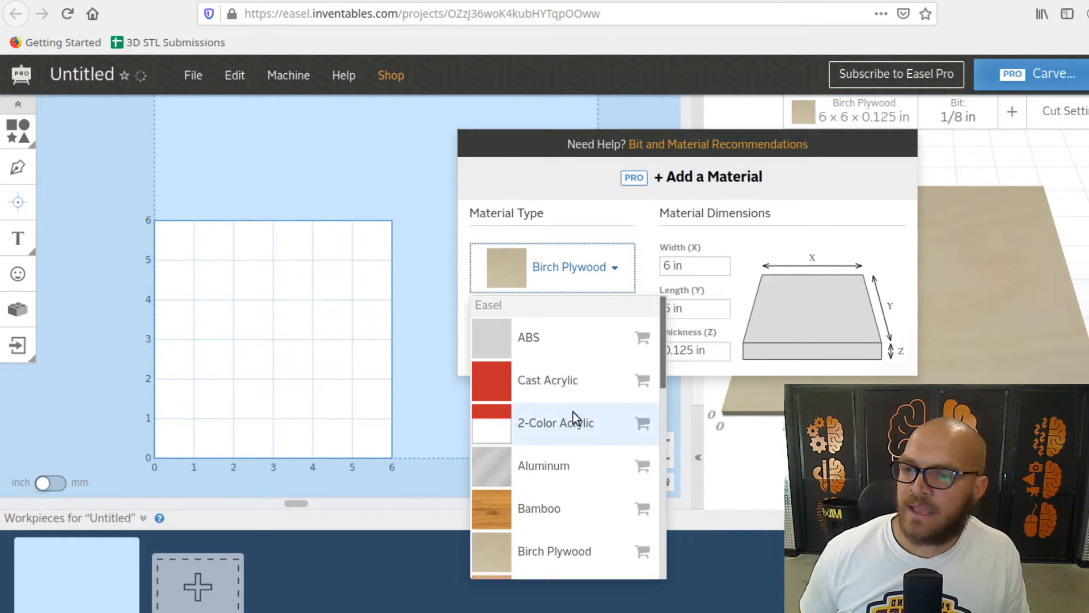
pyautogui.scroll(-1, 559, 505)
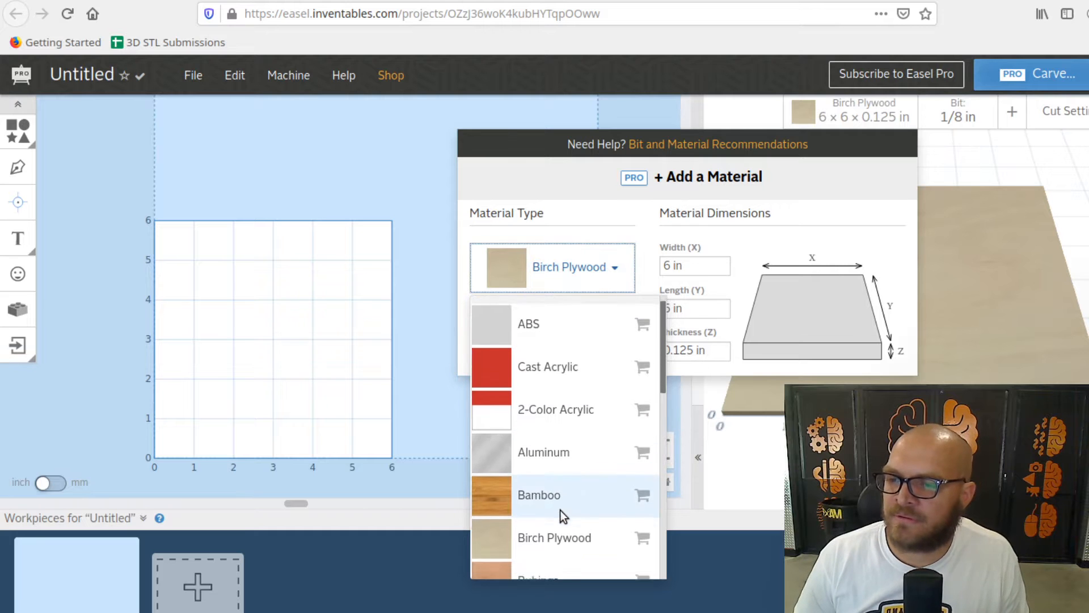
pyautogui.scroll(-4, 560, 509)
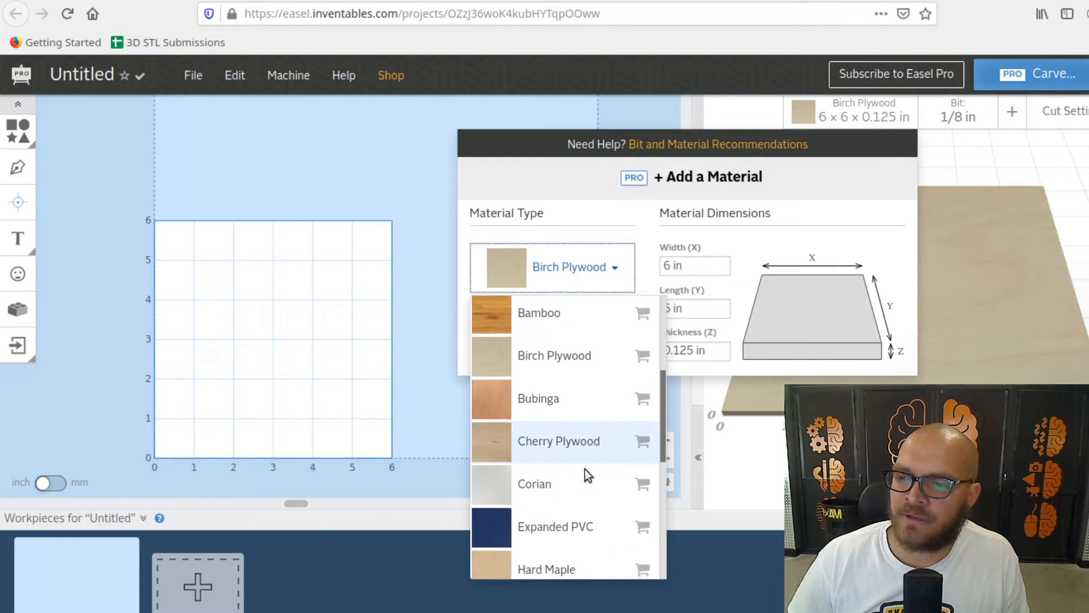
pyautogui.scroll(-2, 585, 469)
pyautogui.click(505, 454)
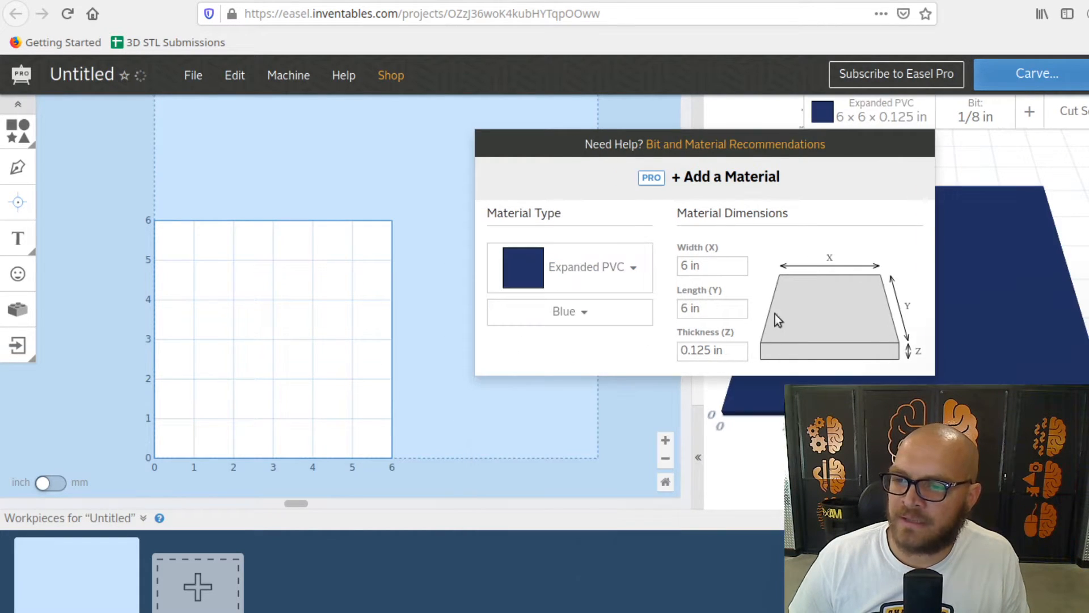
# - Set the Expanded PVC color to Black
pyautogui.click(614, 319)
pyautogui.click(551, 364)
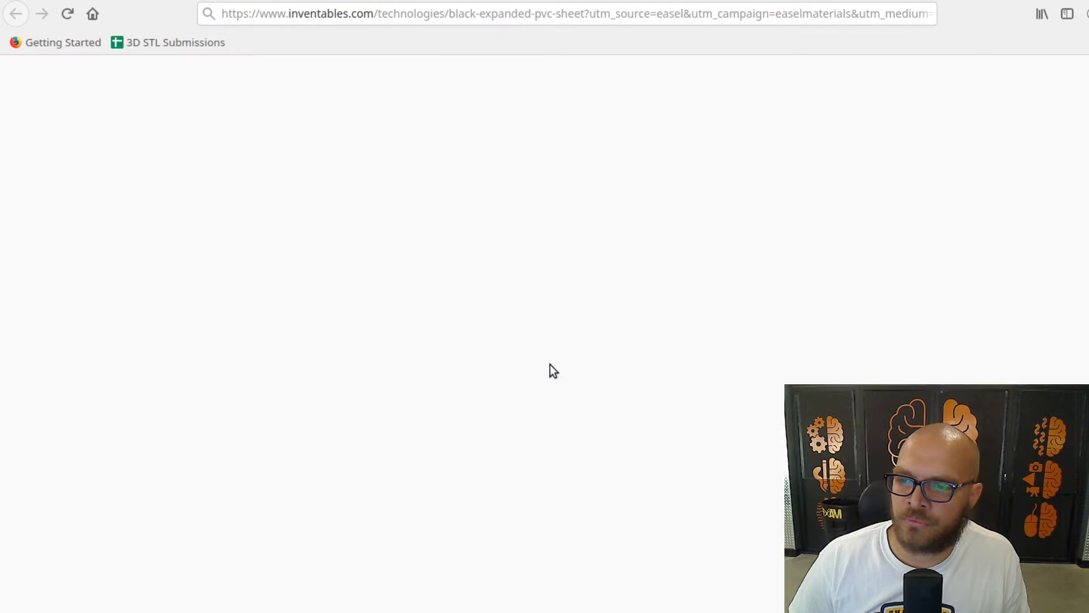
pyautogui.hotkey('ctrl', 'w')
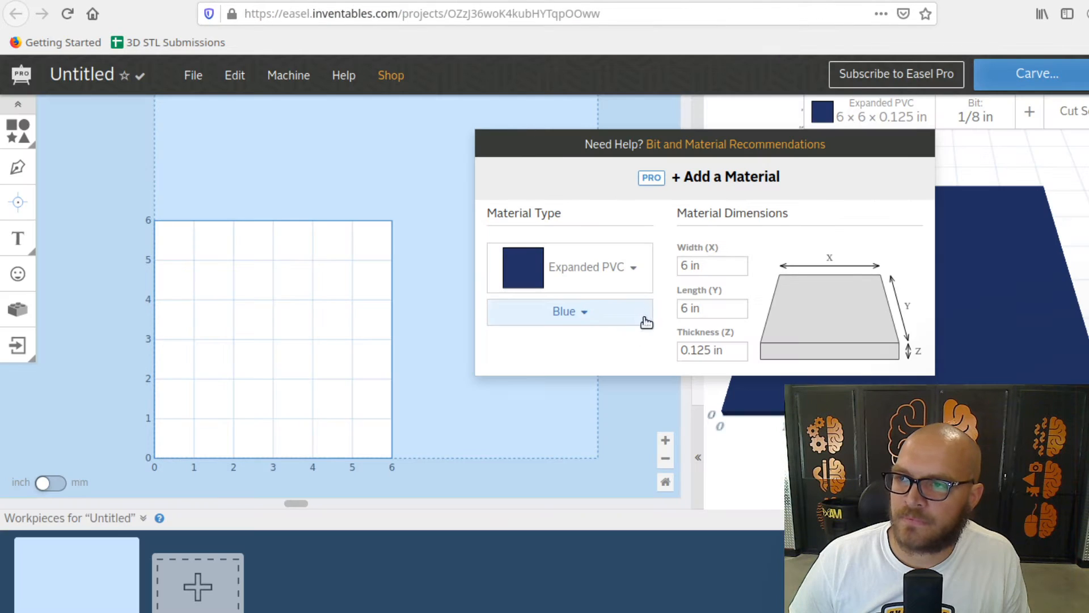
pyautogui.click(584, 317)
pyautogui.click(528, 381)
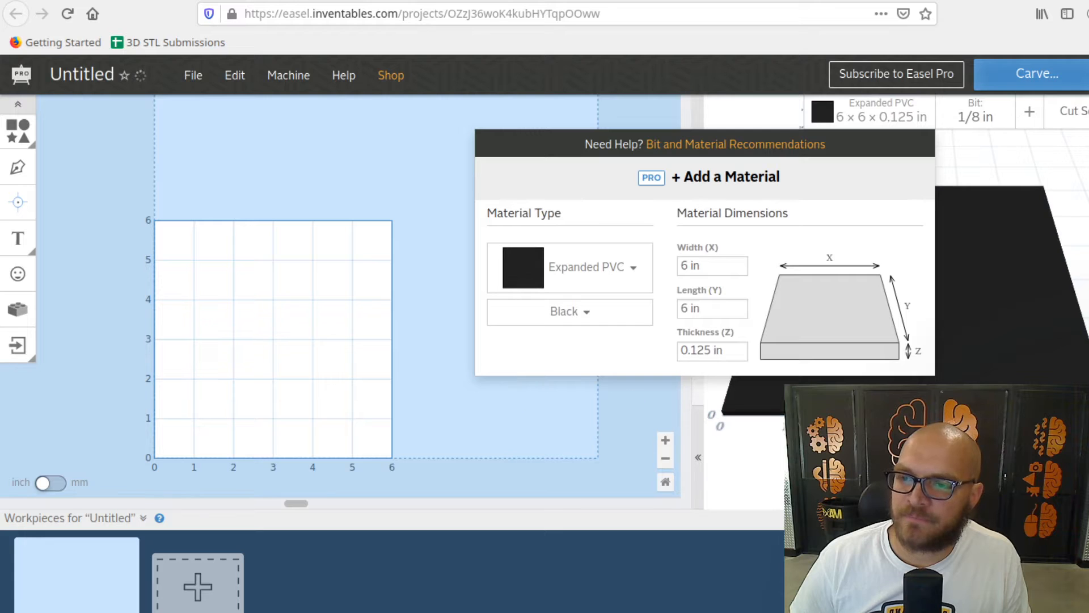
# - Look through the other available material types without choosing one, and close the material settings
pyautogui.click(604, 256)
pyautogui.scroll(-5, 625, 546)
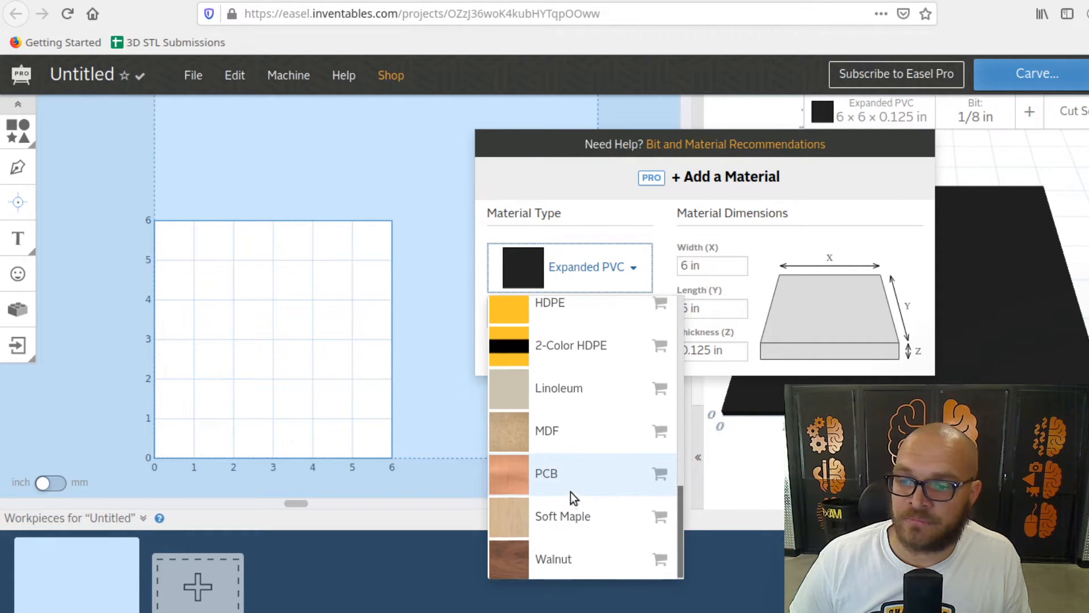
pyautogui.scroll(4, 571, 492)
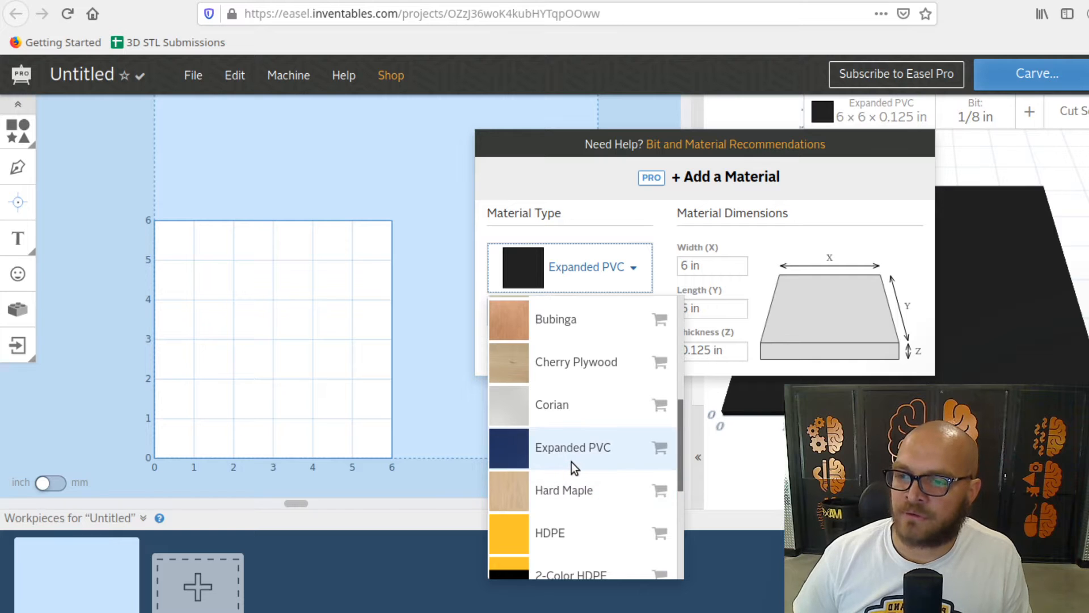
pyautogui.scroll(-2, 571, 462)
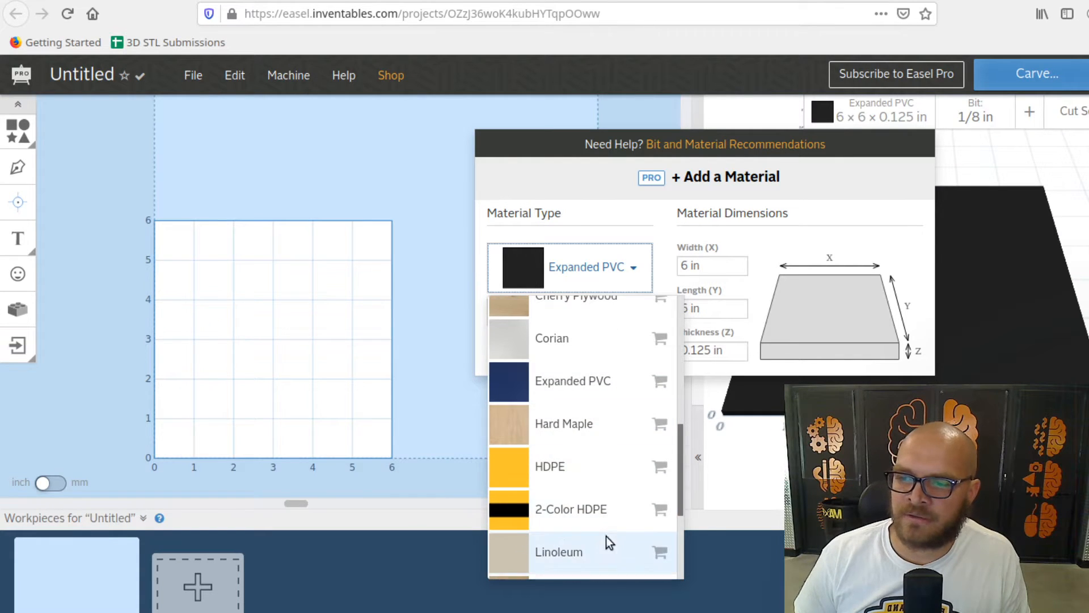
pyautogui.click(580, 216)
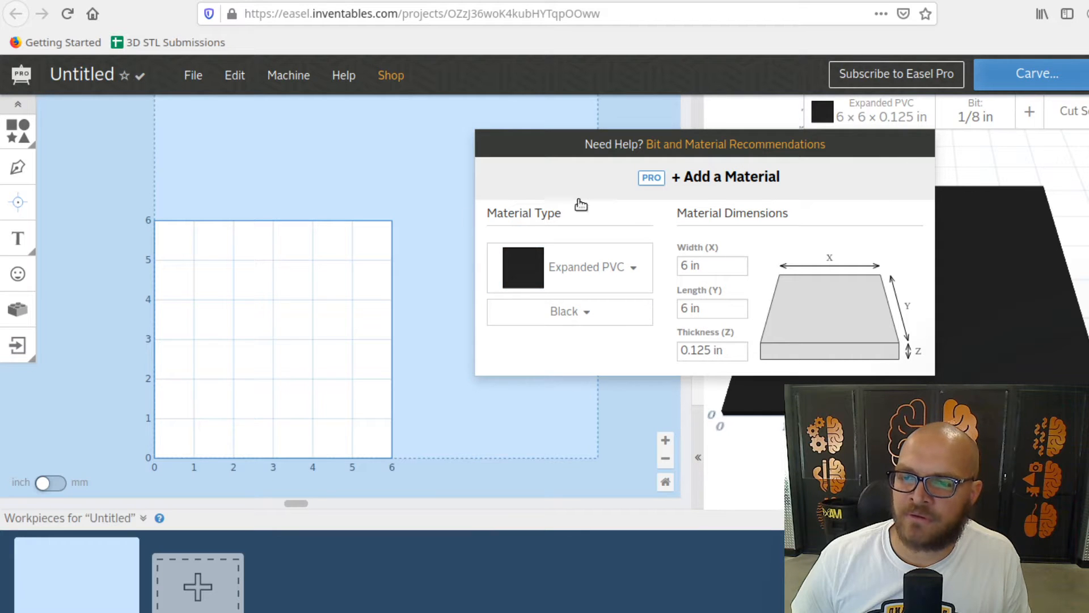
pyautogui.click(892, 121)
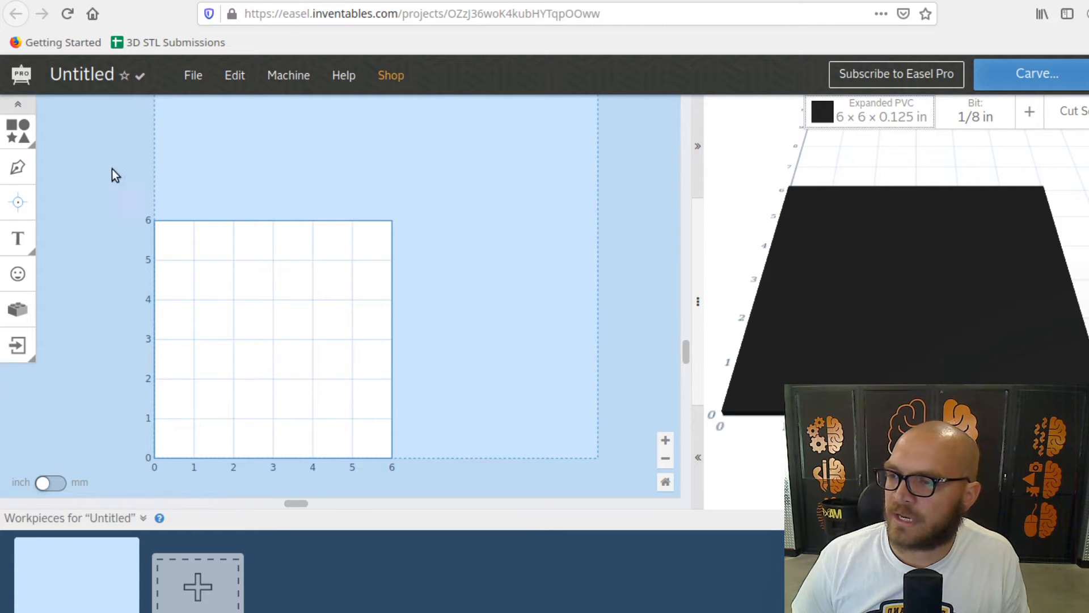
# - Add a star shape and move it up to the middle of the workpiece
pyautogui.click(23, 134)
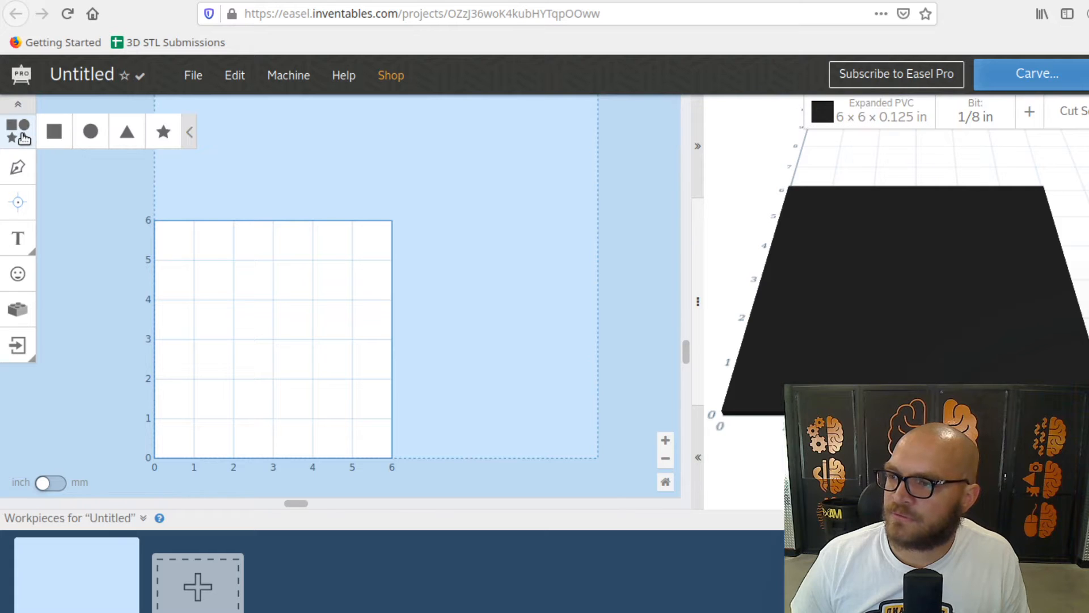
pyautogui.click(163, 130)
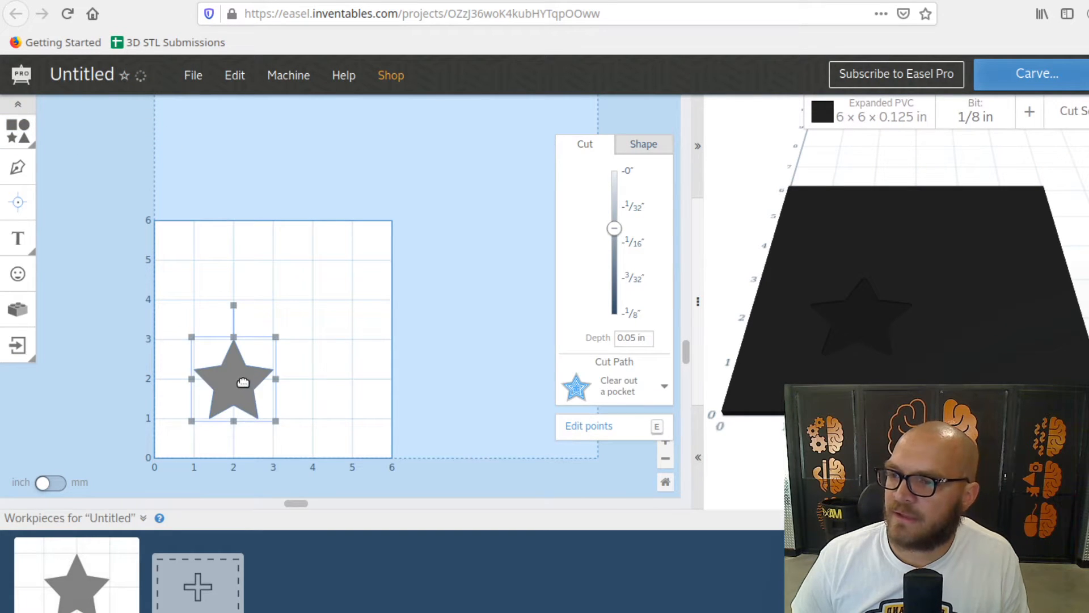
pyautogui.moveTo(243, 381); pyautogui.dragTo(274, 321)
# - Edit the star's points, pulling the lower-right tip down and away into a long tail with a curved end
pyautogui.doubleClick(273, 323)
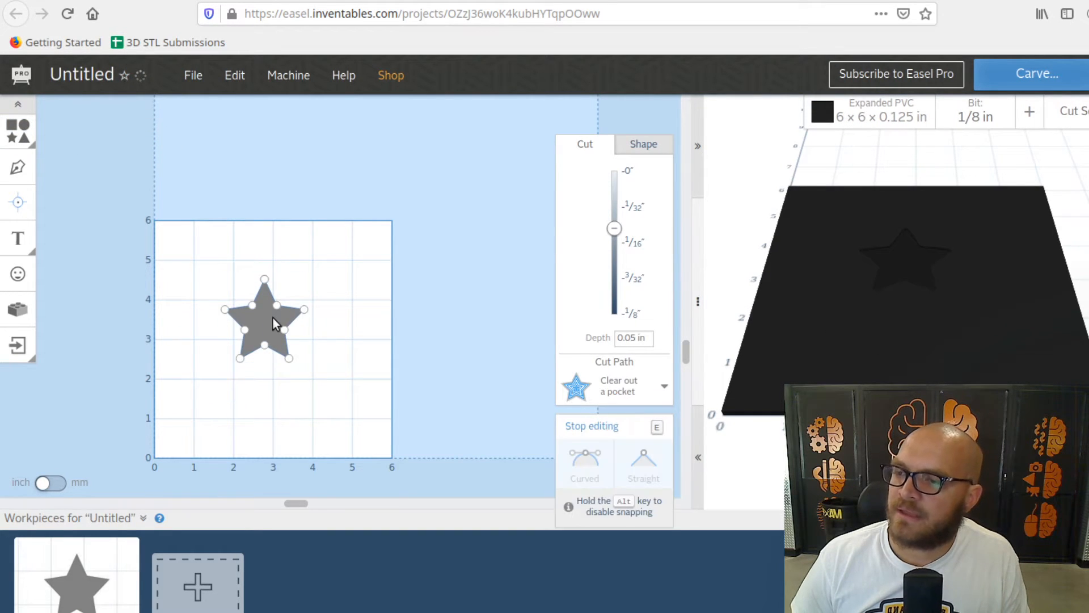
pyautogui.moveTo(290, 359); pyautogui.dragTo(304, 429)
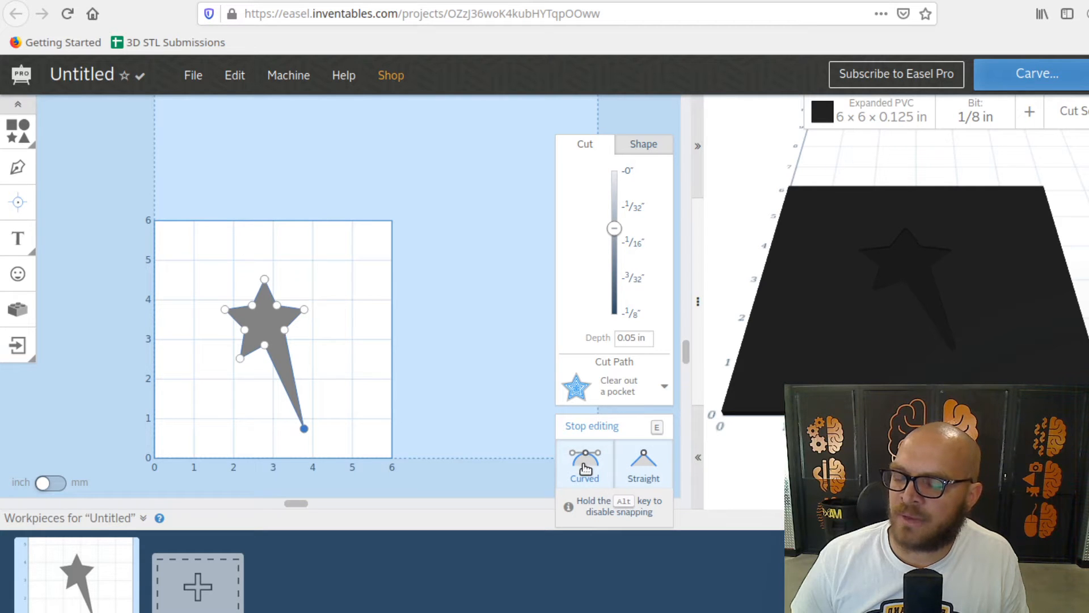
pyautogui.click(585, 469)
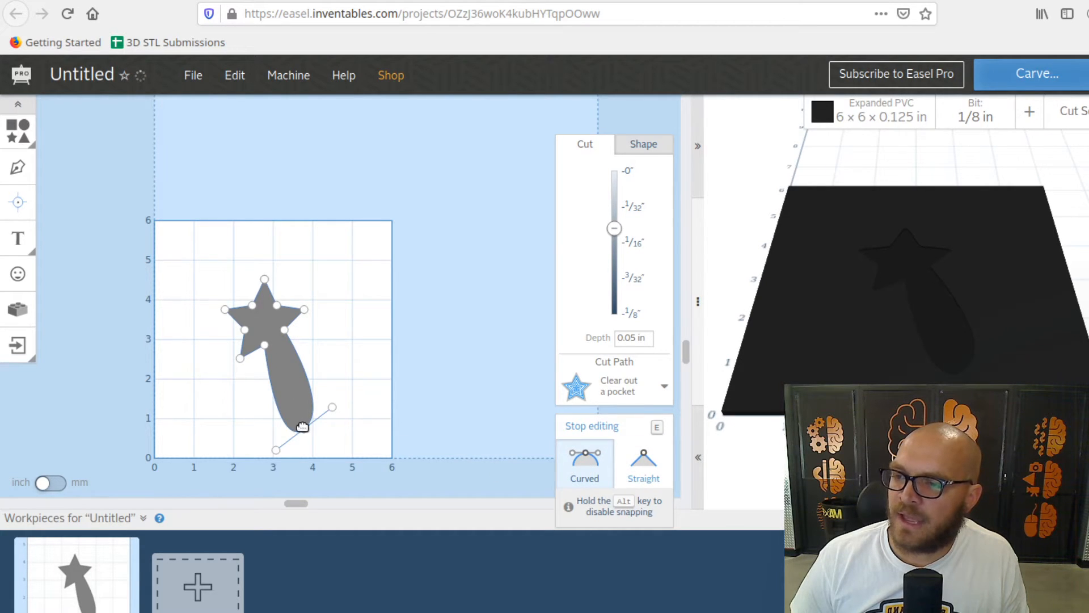
pyautogui.moveTo(302, 427); pyautogui.dragTo(333, 363)
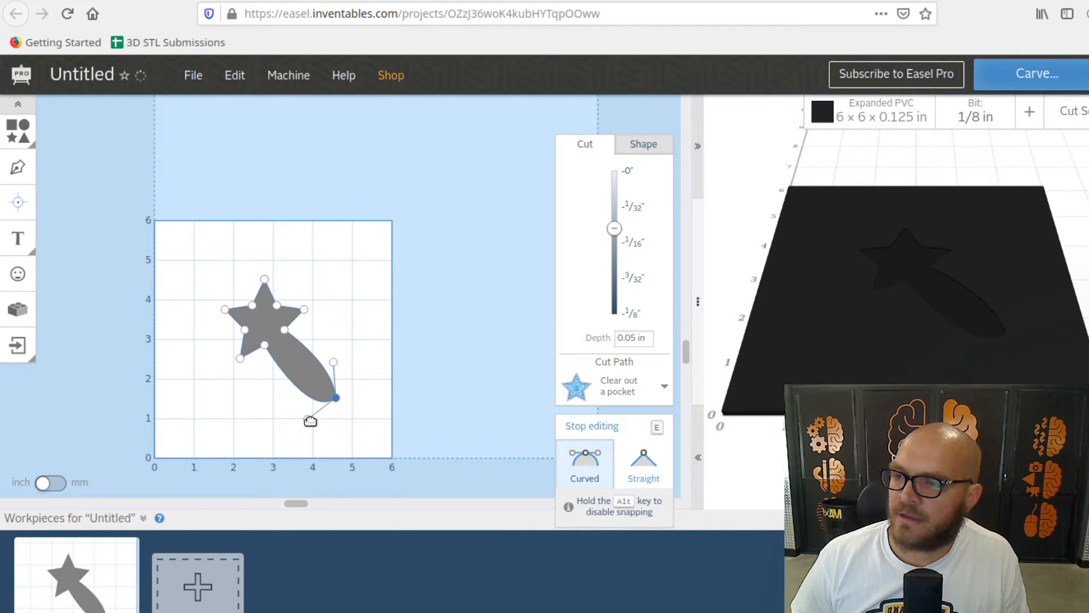
pyautogui.moveTo(310, 421); pyautogui.dragTo(290, 444)
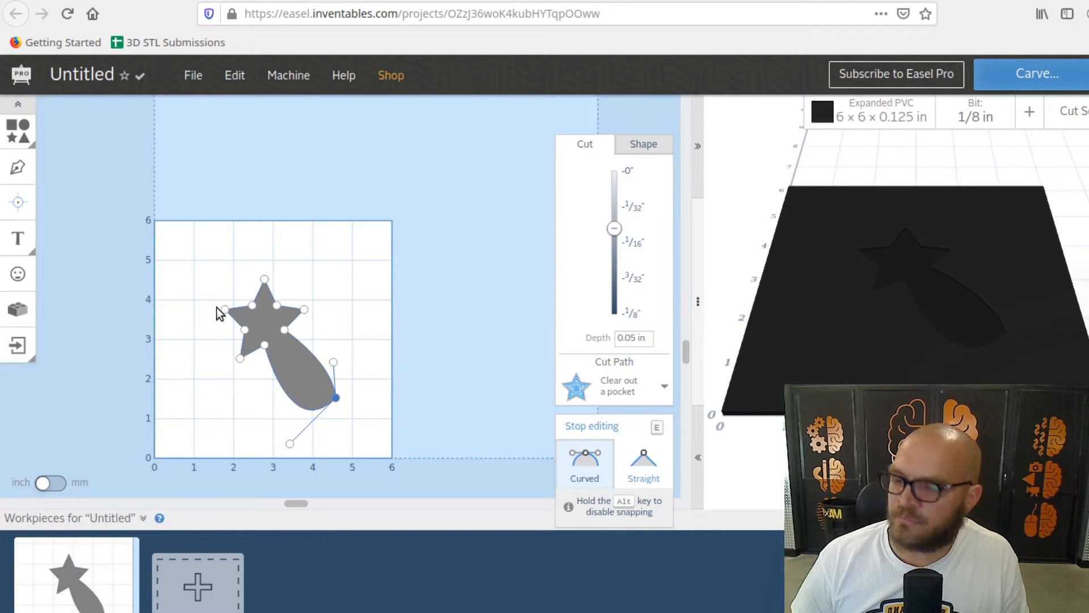
# - Finish point editing and delete the reshaped star from the workpiece
pyautogui.click(176, 172)
pyautogui.click(243, 307)
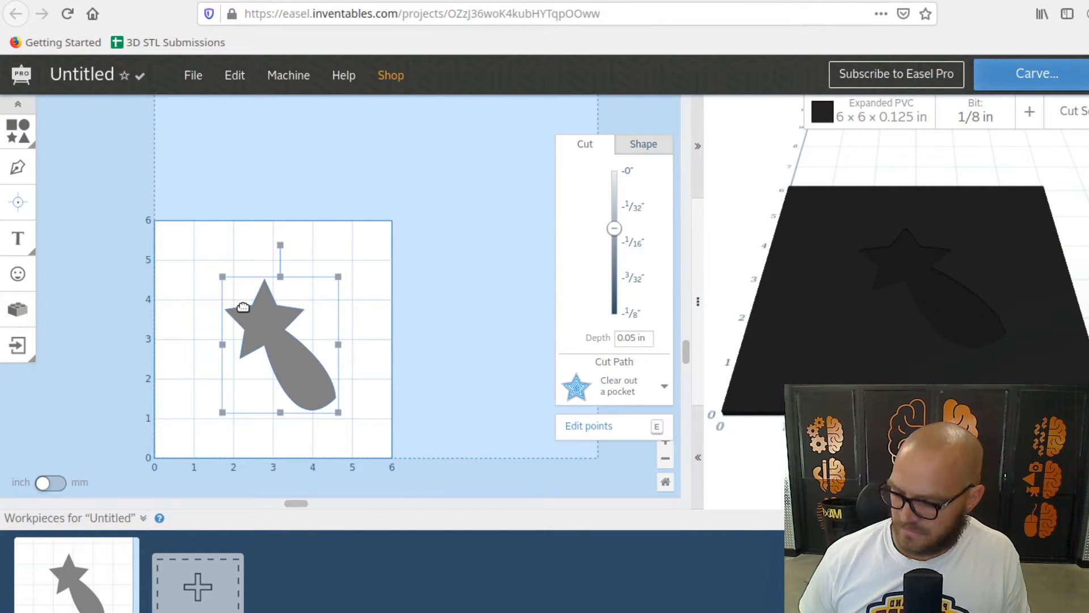
pyautogui.press('Delete')
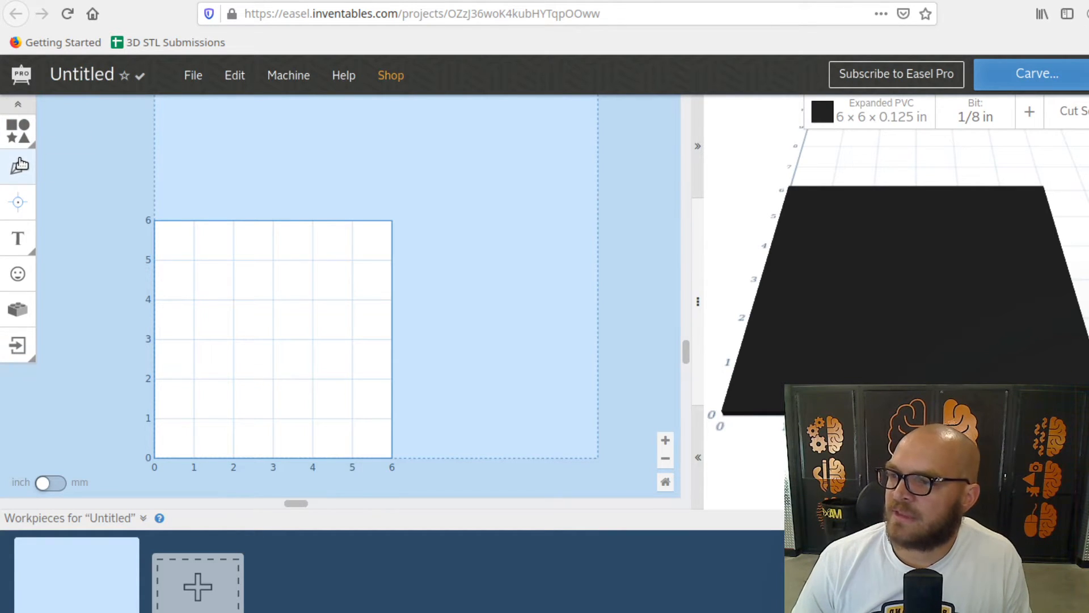
# - Draw a closed fish-shaped outline of straight segments with the pen tool, about 6 in wide and 3.3 in high, nose past the right edge
pyautogui.click(19, 169)
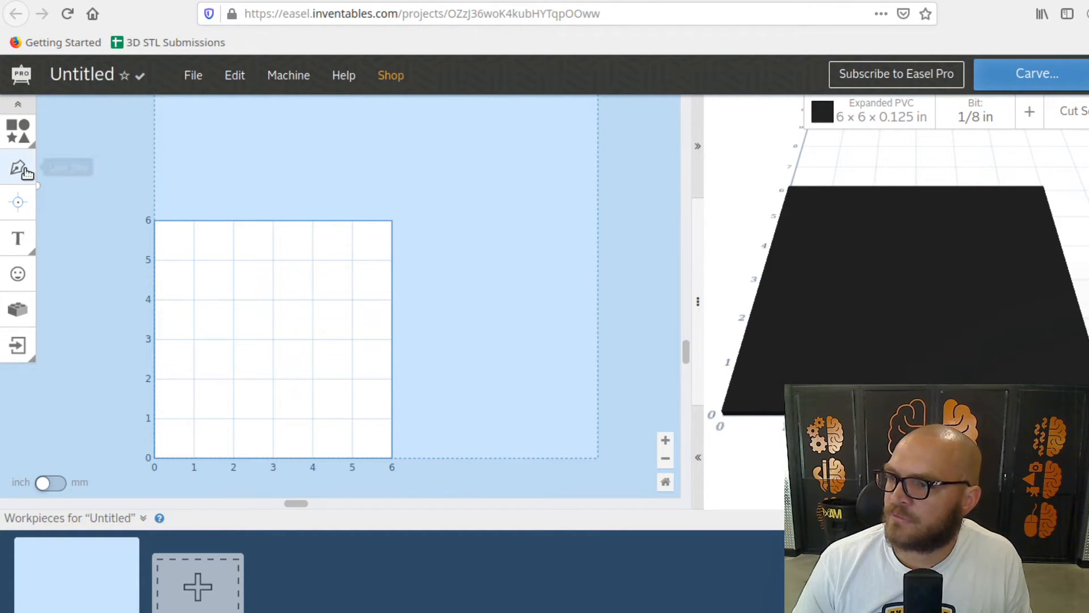
pyautogui.click(176, 293)
pyautogui.click(174, 375)
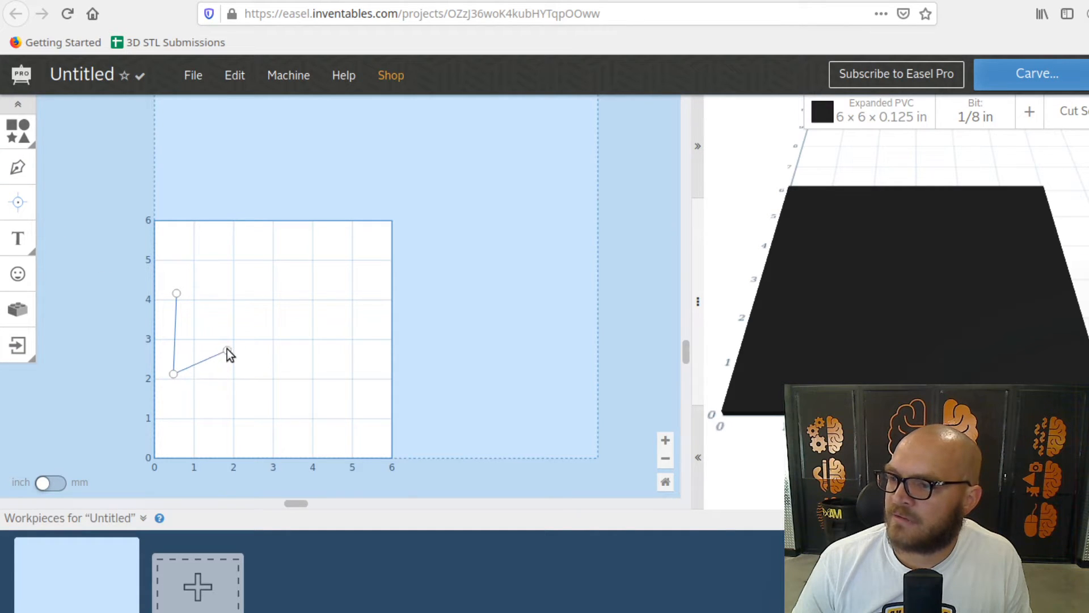
pyautogui.click(227, 346)
pyautogui.click(374, 364)
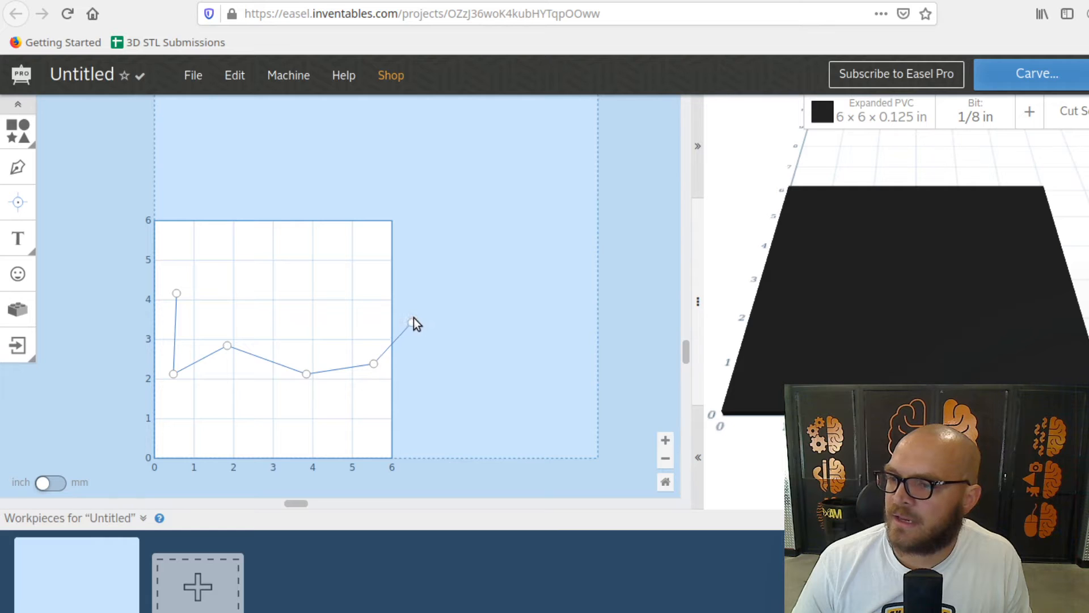
pyautogui.click(328, 243)
pyautogui.click(227, 286)
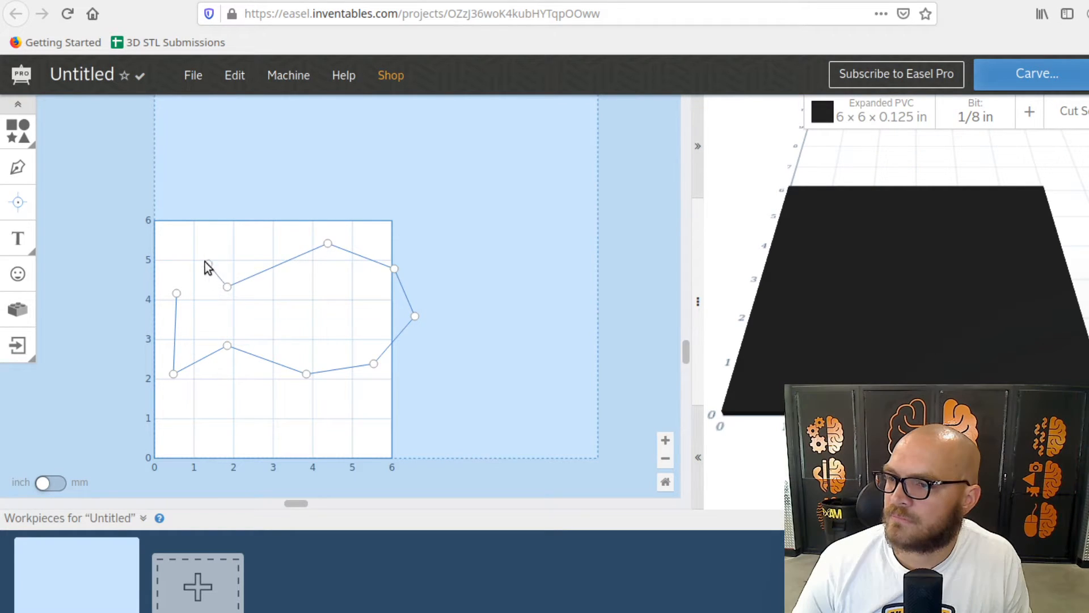
pyautogui.click(176, 263)
pyautogui.click(177, 289)
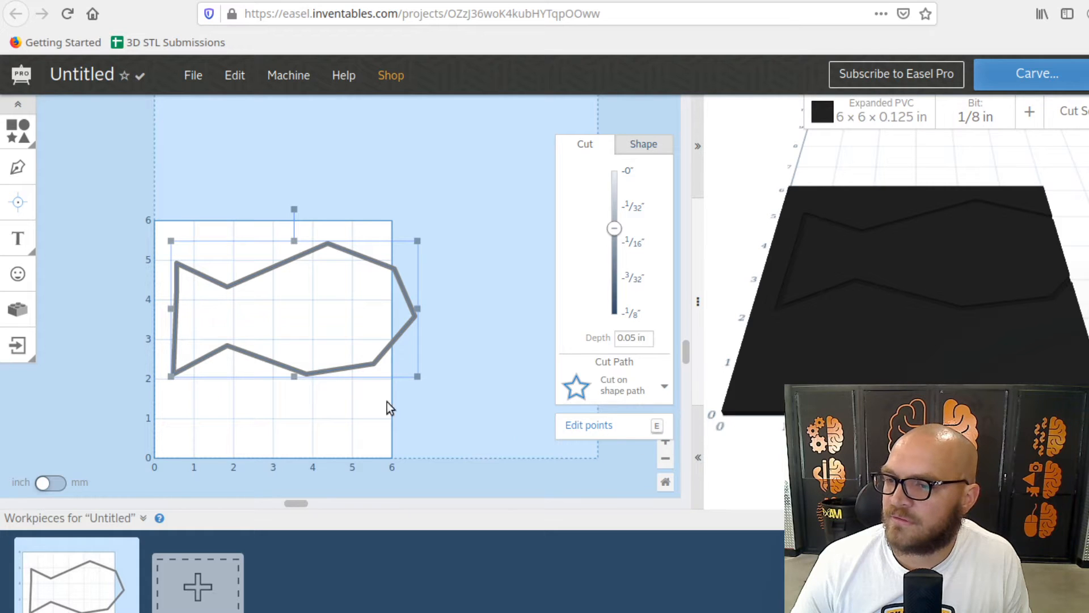
# - Edit the fish outline's points and make the underside point just behind the nose curved
pyautogui.doubleClick(375, 363)
pyautogui.click(370, 401)
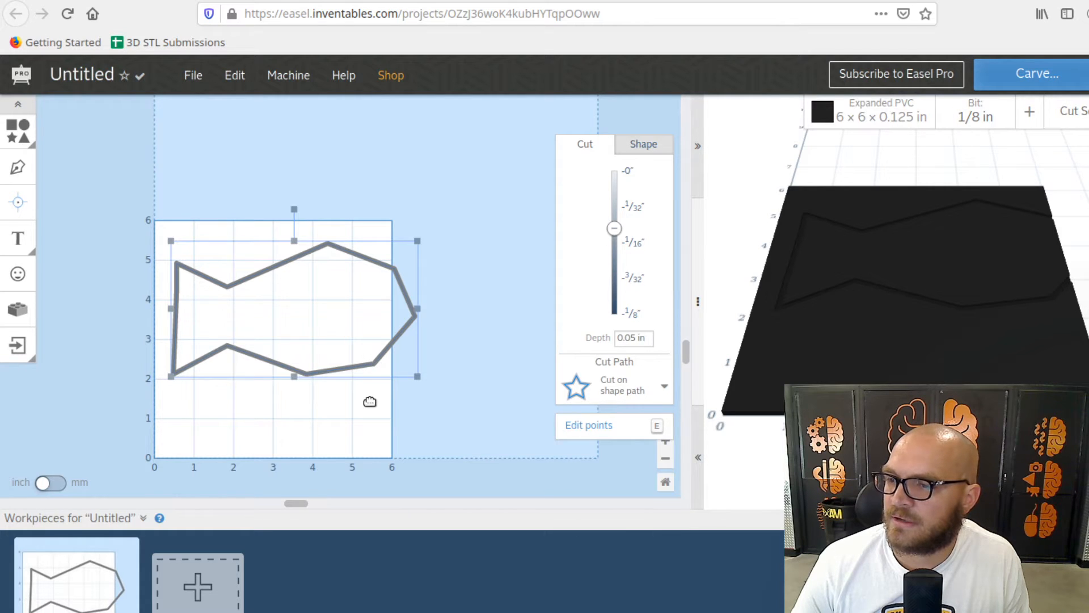
pyautogui.click(656, 427)
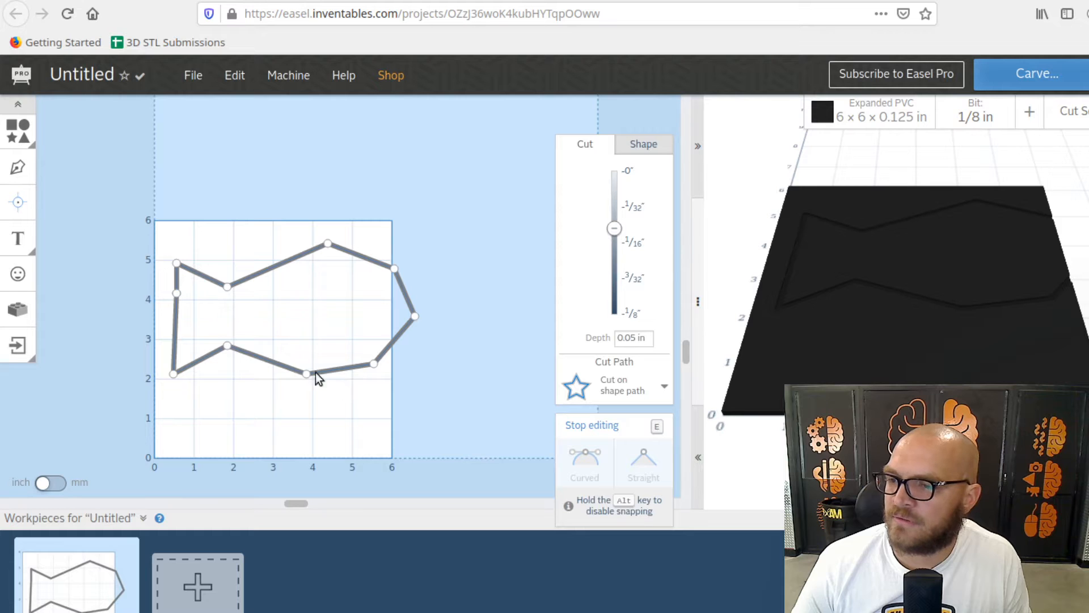
pyautogui.click(372, 364)
pyautogui.click(585, 457)
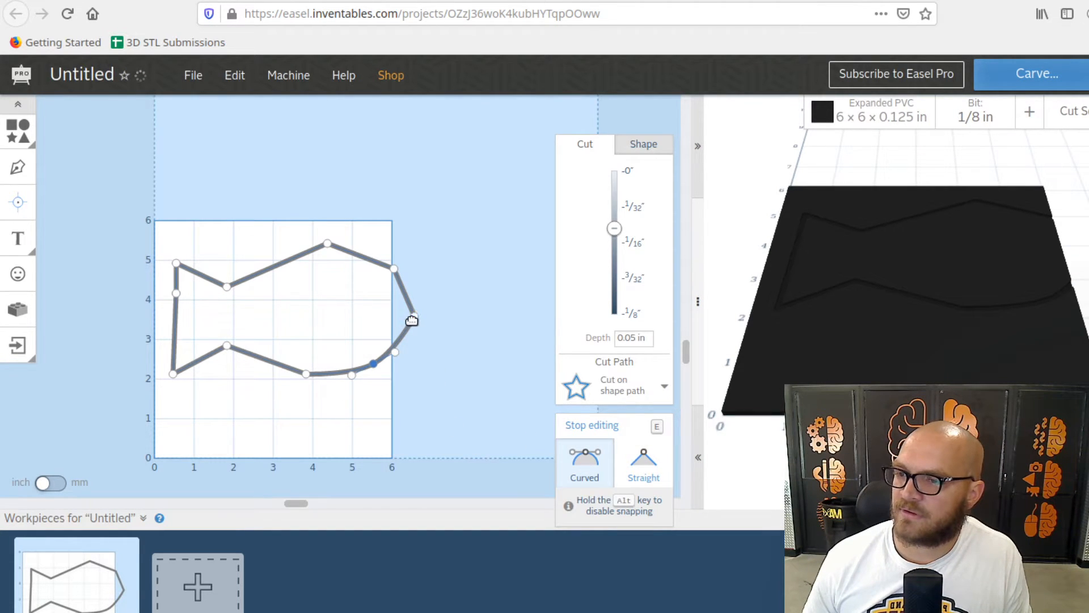
# - Make the fish's nose point and the upper point just behind it curved to round off the head
pyautogui.click(412, 319)
pyautogui.click(585, 457)
pyautogui.click(389, 278)
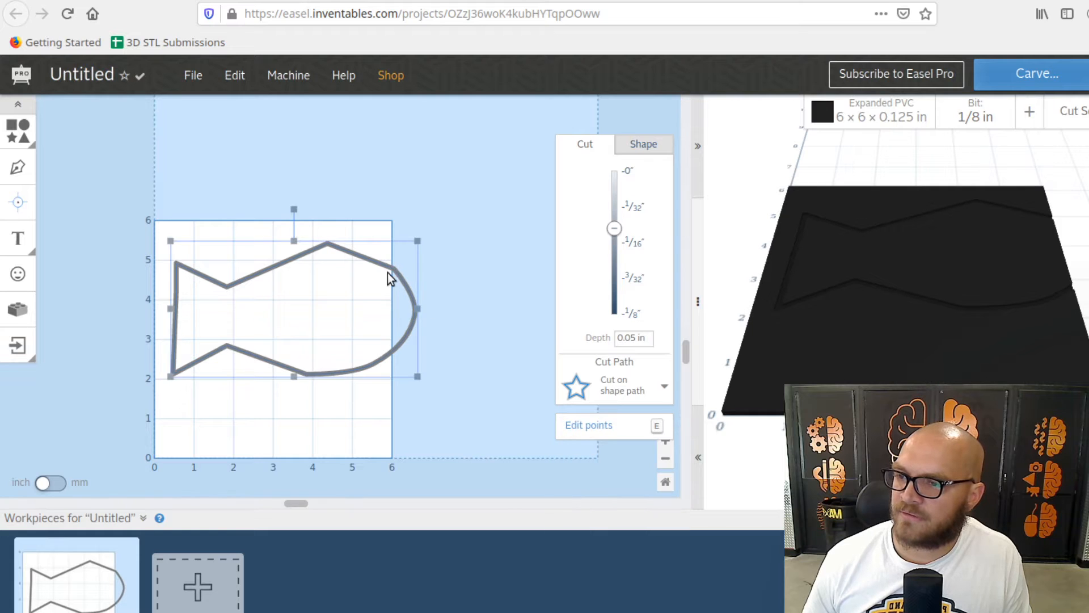
pyautogui.doubleClick(392, 270)
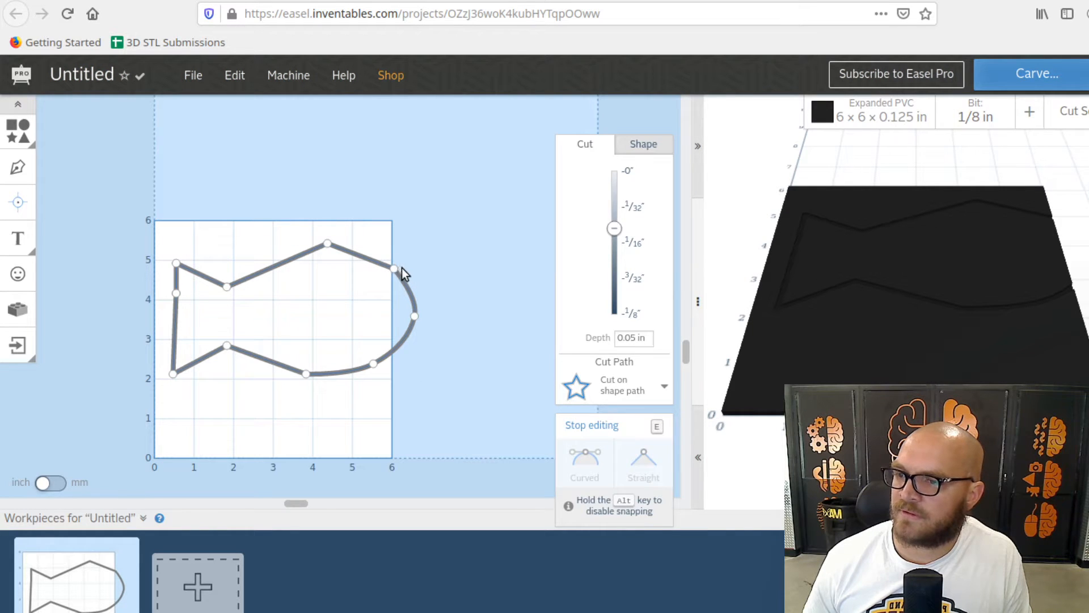
pyautogui.click(395, 267)
pyautogui.click(573, 462)
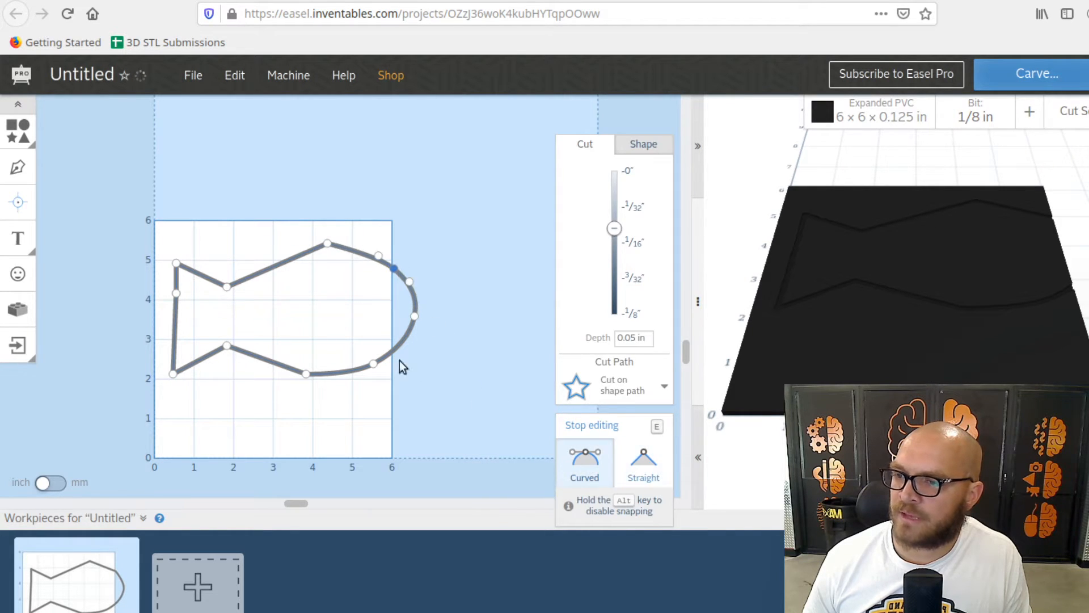
# - Finish point editing, lower the fish slightly and scale it to about 4.6 in wide and 2.5 in high within the workpiece
pyautogui.click(329, 245)
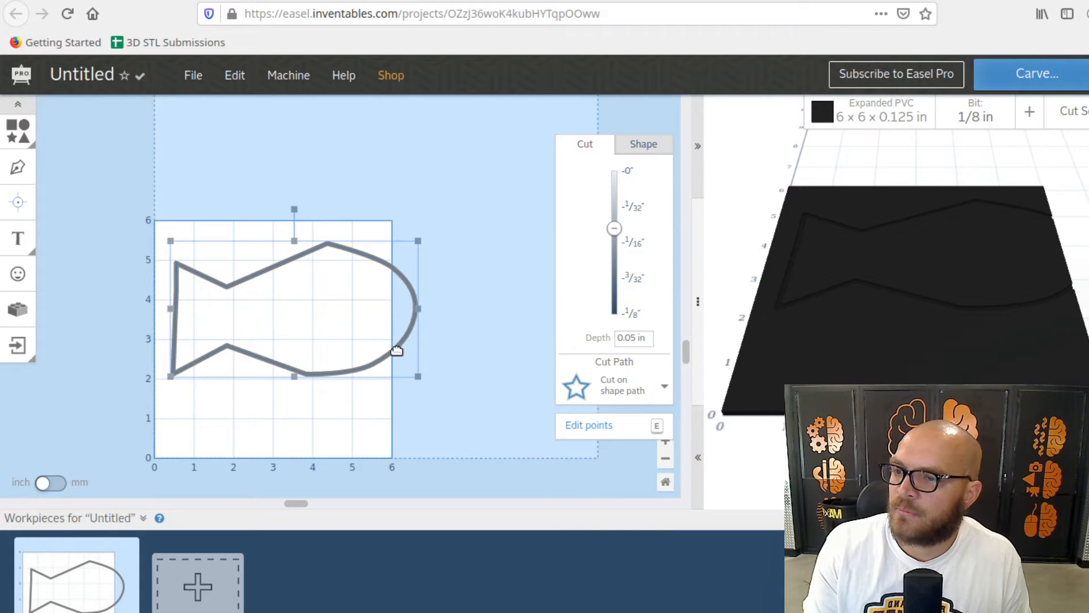
pyautogui.moveTo(396, 351); pyautogui.dragTo(392, 366)
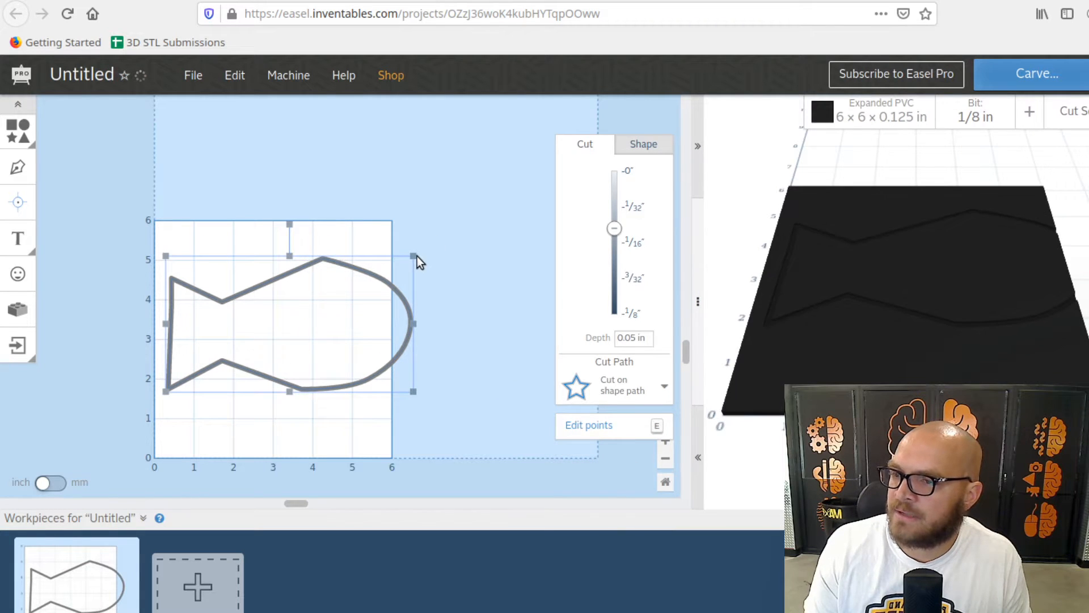
pyautogui.moveTo(392, 273); pyautogui.dragTo(352, 310)
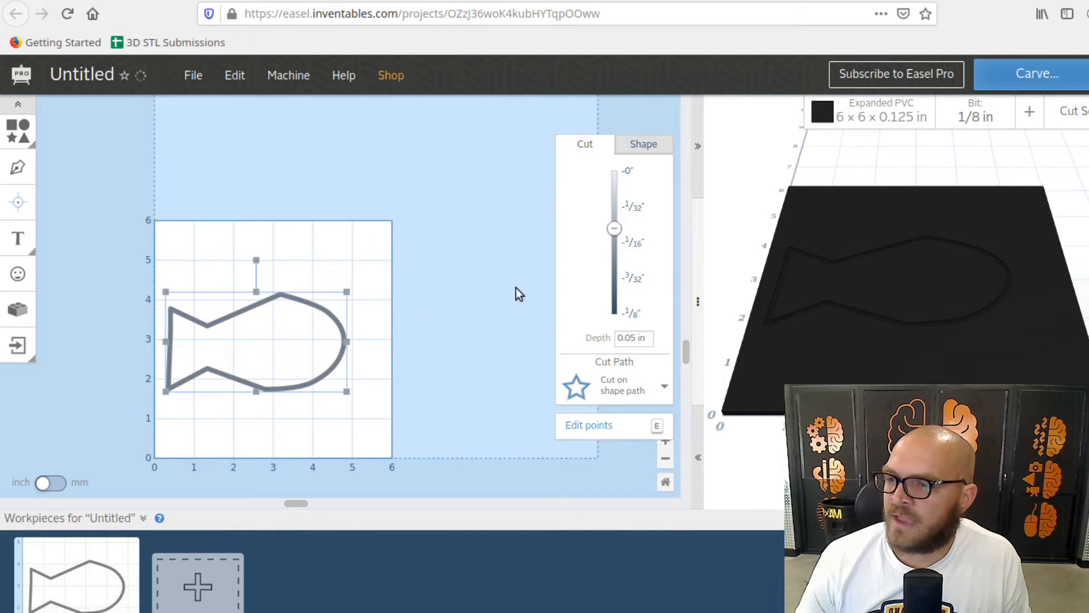
# - Try a cut depth of 0 on the fish outline, deselect it and select it again
pyautogui.moveTo(617, 231); pyautogui.dragTo(615, 175)
pyautogui.click(471, 194)
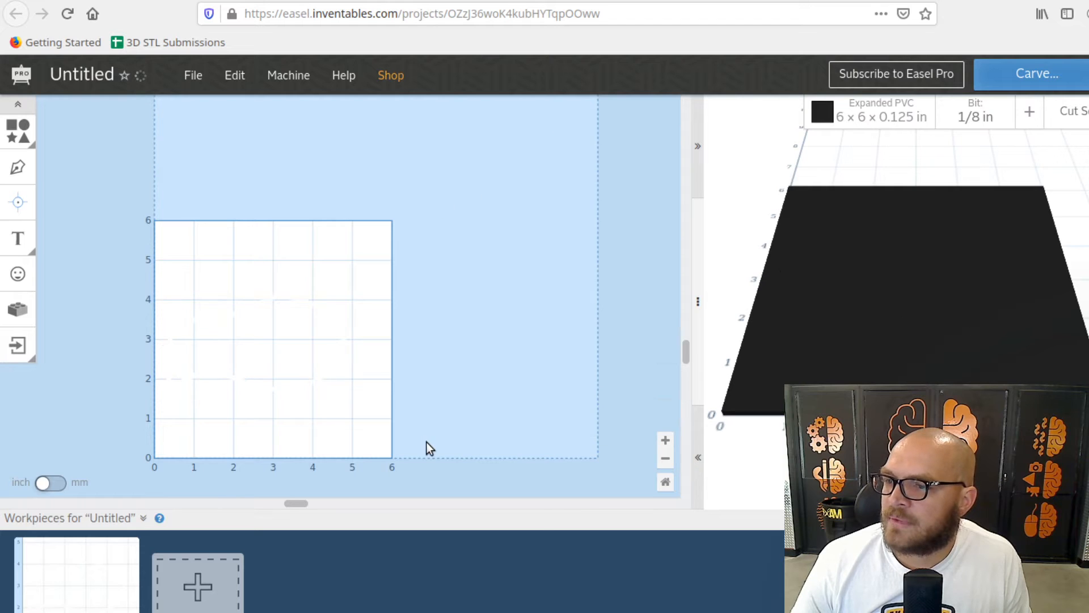
pyautogui.hotkey('ctrl', 'a')
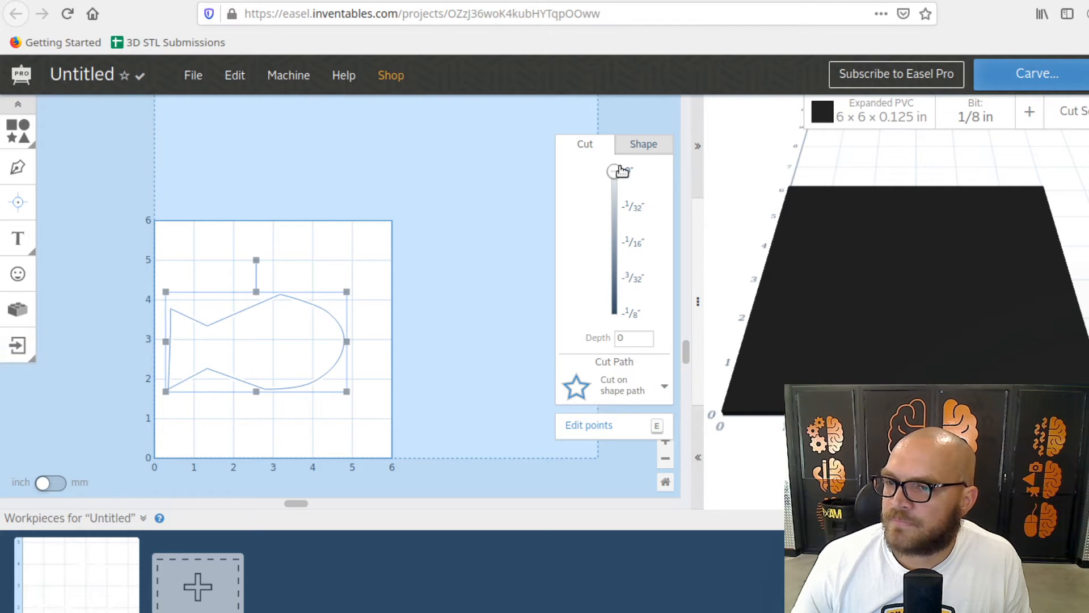
# - Set the fish outline's cut depth to the full 0.125 in and inspect the cut-through in the 3D preview
pyautogui.moveTo(622, 171); pyautogui.dragTo(596, 347)
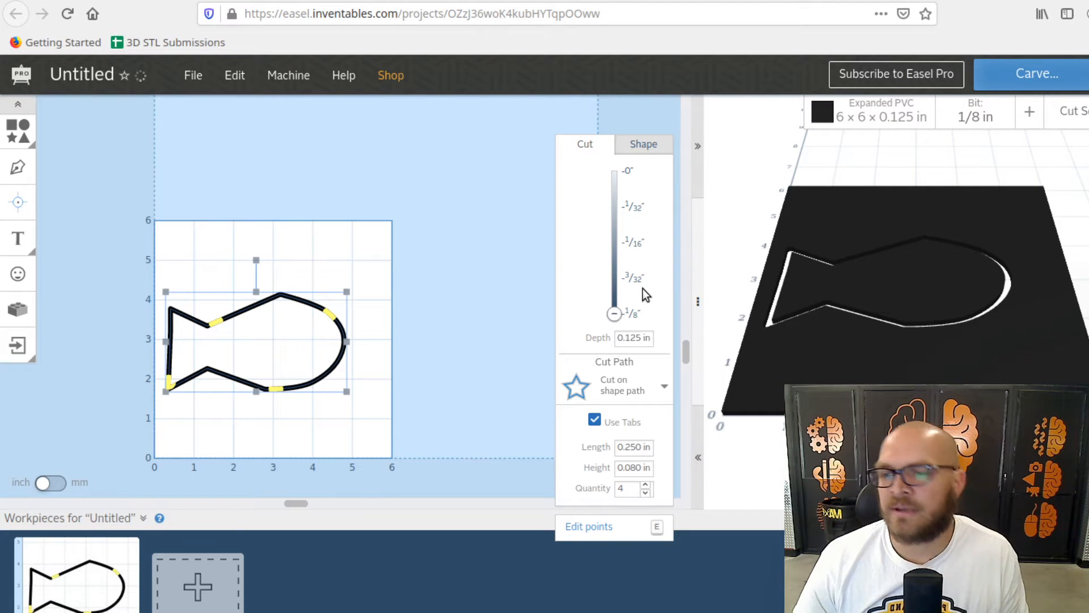
pyautogui.moveTo(615, 316)
pyautogui.mouseDown()
pyautogui.moveTo(619, 292)
pyautogui.moveTo(618, 333)
pyautogui.mouseUp()
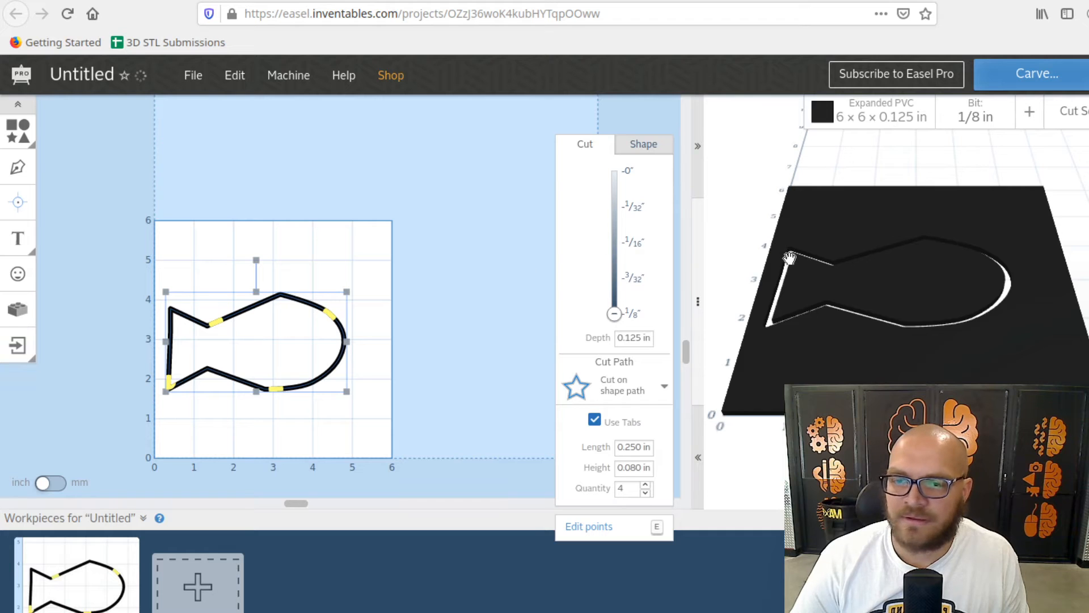
pyautogui.moveTo(790, 258); pyautogui.dragTo(816, 310)
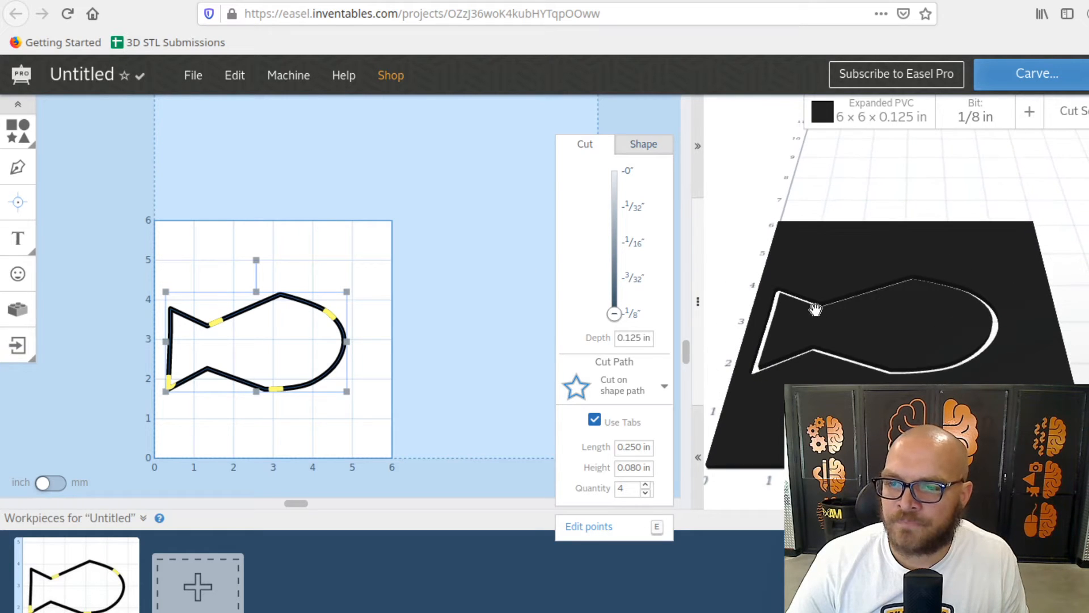
pyautogui.moveTo(617, 321)
pyautogui.mouseDown()
pyautogui.moveTo(613, 255)
pyautogui.moveTo(614, 335)
pyautogui.mouseUp()
pyautogui.moveTo(902, 335); pyautogui.dragTo(887, 367)
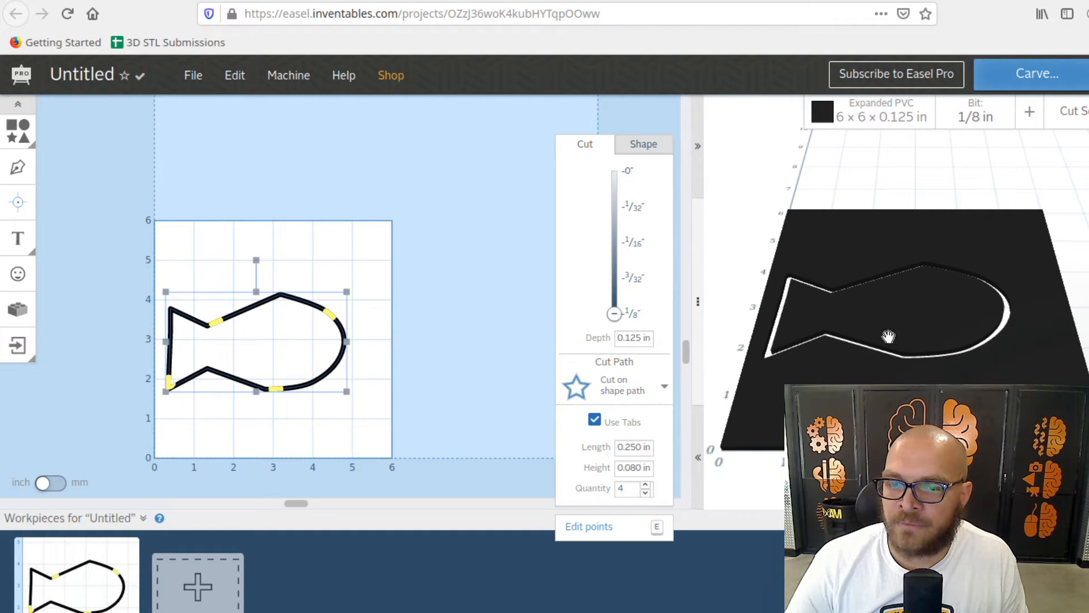
pyautogui.moveTo(883, 302)
pyautogui.mouseDown()
pyautogui.moveTo(849, 287)
pyautogui.moveTo(887, 320)
pyautogui.mouseUp()
pyautogui.scroll(5, 887, 319)
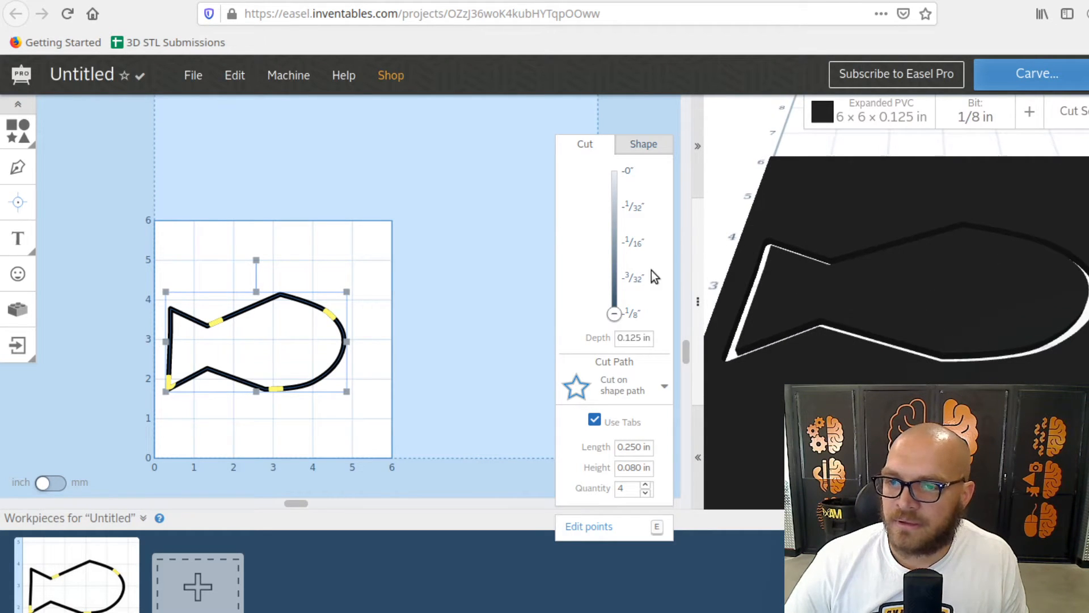
# - Move the fish to the workpiece's upper left area and add a 0.125 in deep drill point as the eye in its head
pyautogui.moveTo(257, 304); pyautogui.dragTo(249, 264)
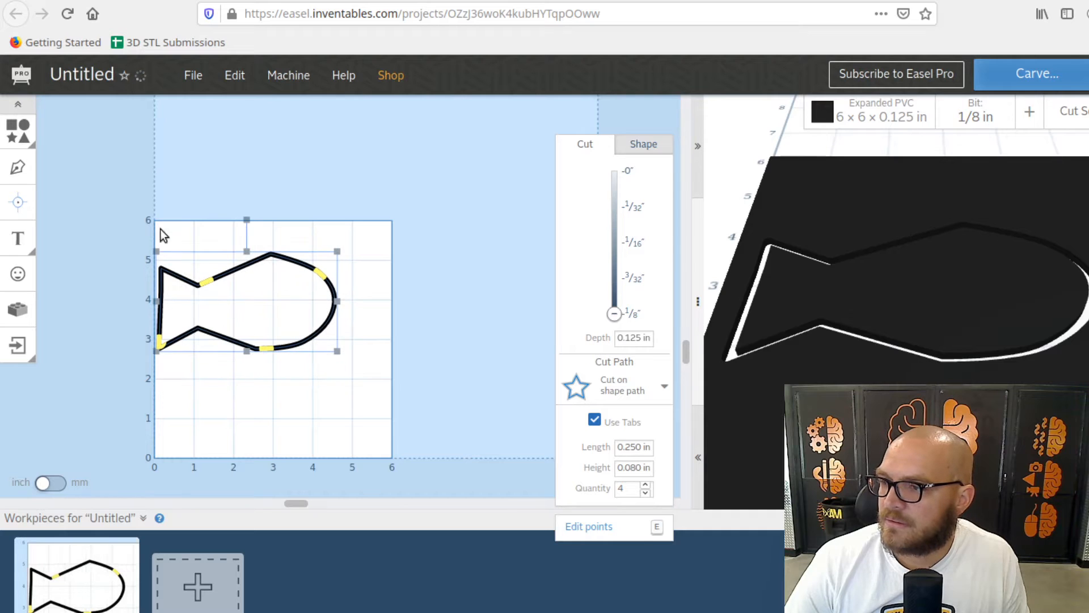
pyautogui.click(17, 202)
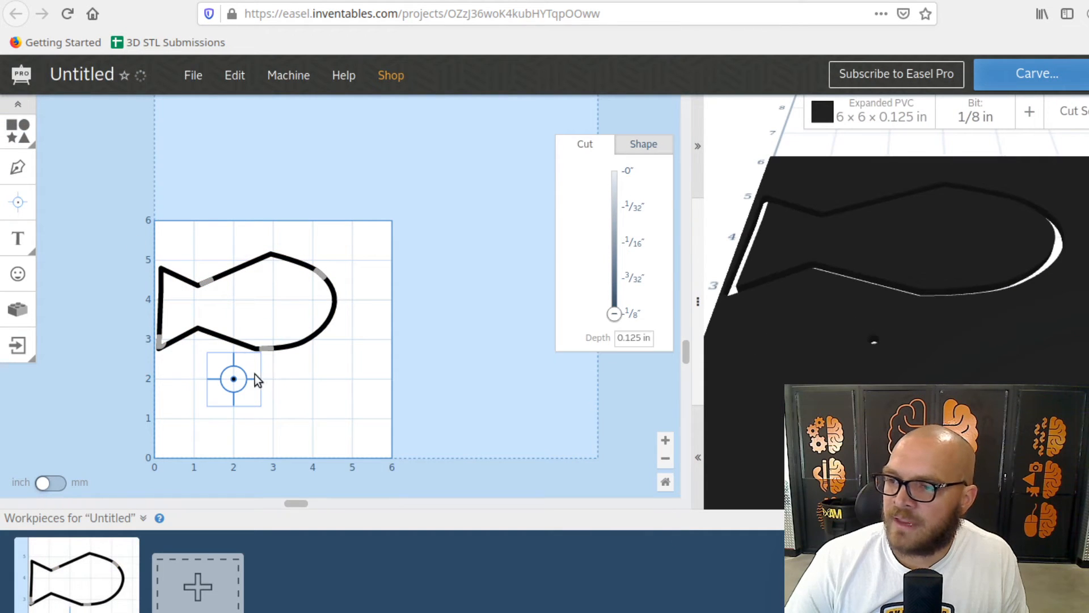
pyautogui.moveTo(234, 379)
pyautogui.mouseDown()
pyautogui.moveTo(264, 321)
pyautogui.moveTo(234, 395)
pyautogui.mouseUp()
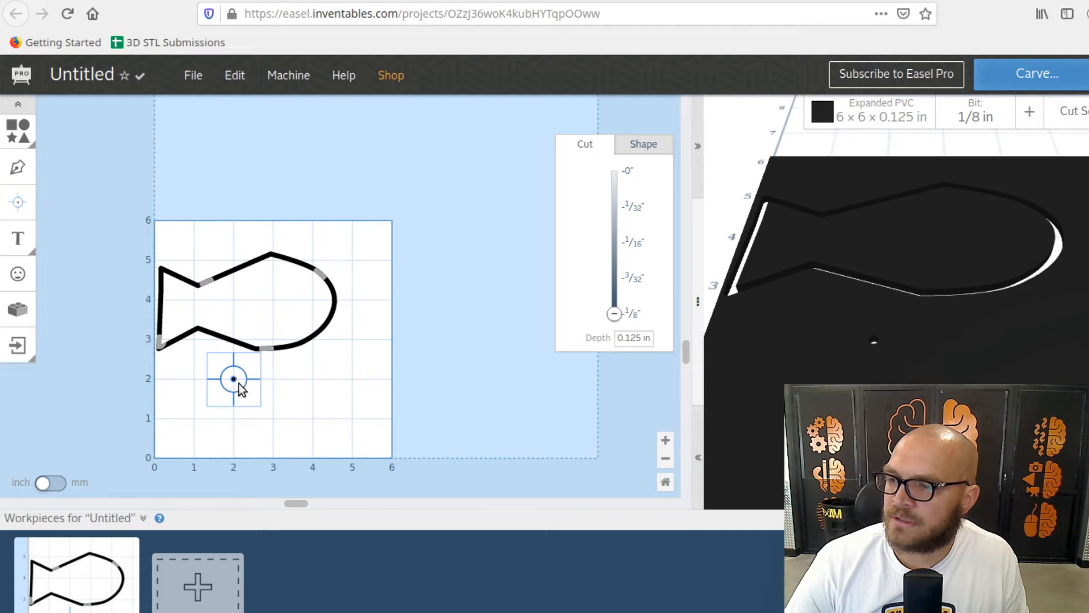
pyautogui.moveTo(234, 380)
pyautogui.mouseDown()
pyautogui.moveTo(294, 291)
pyautogui.moveTo(305, 292)
pyautogui.mouseUp()
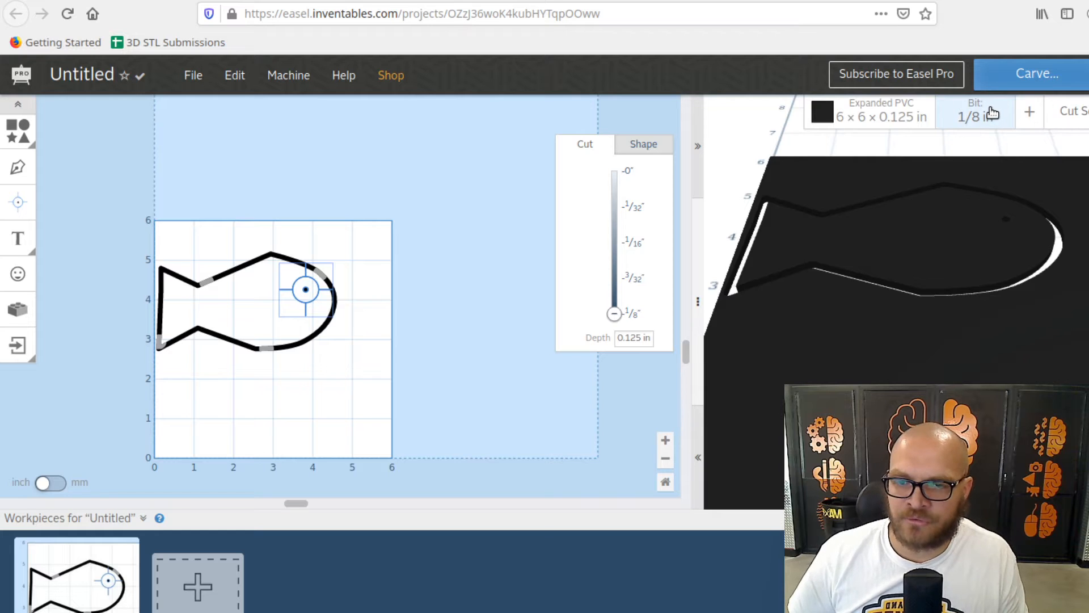
# - Look through the V bits and end mills offered in the bit list
pyautogui.click(961, 119)
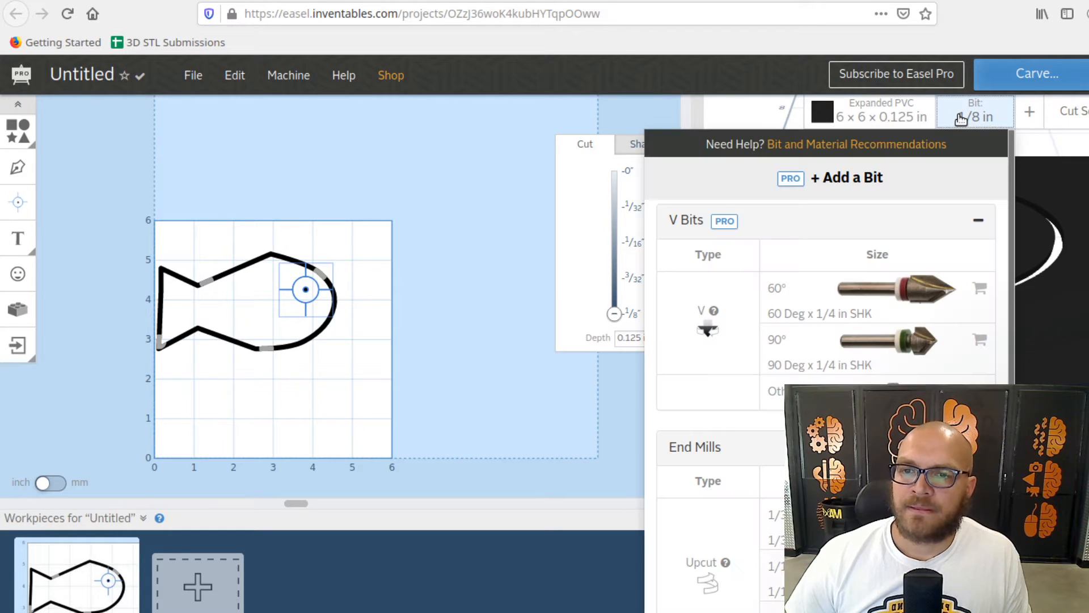
pyautogui.click(961, 118)
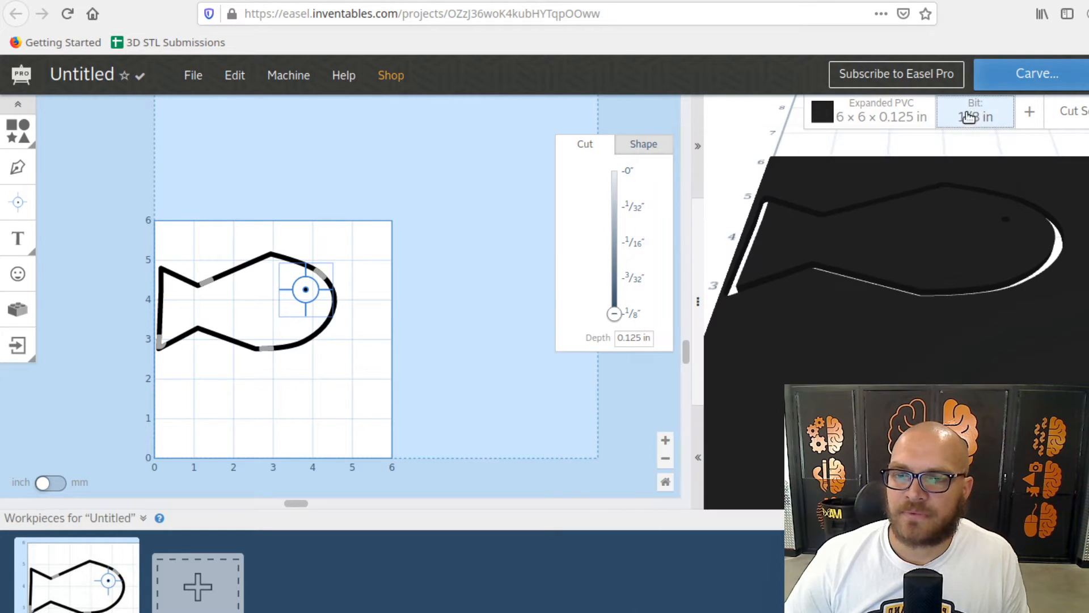
pyautogui.click(970, 116)
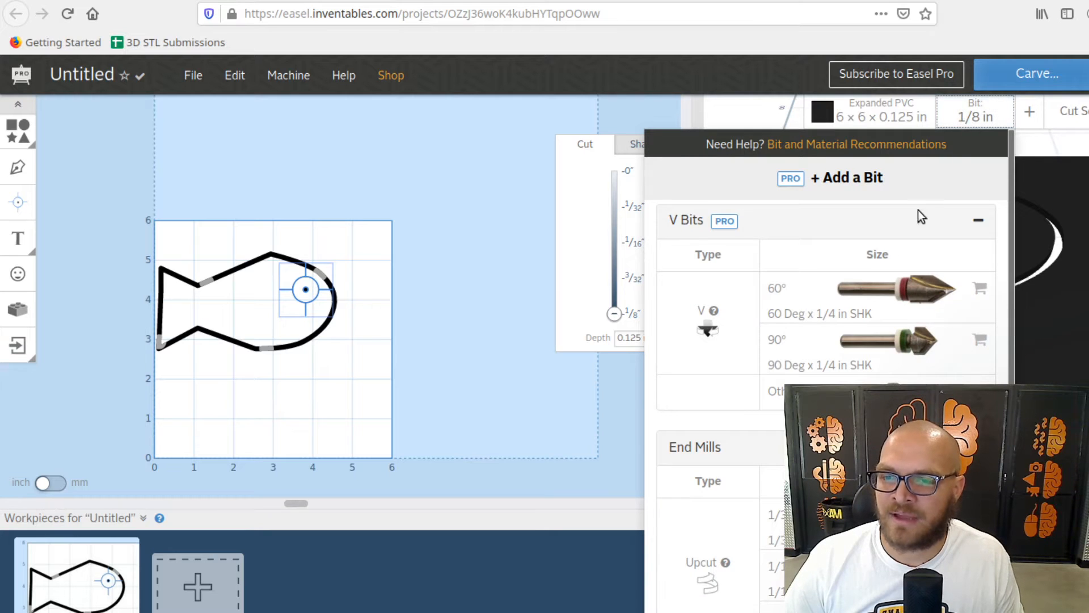
pyautogui.scroll(-3, 920, 216)
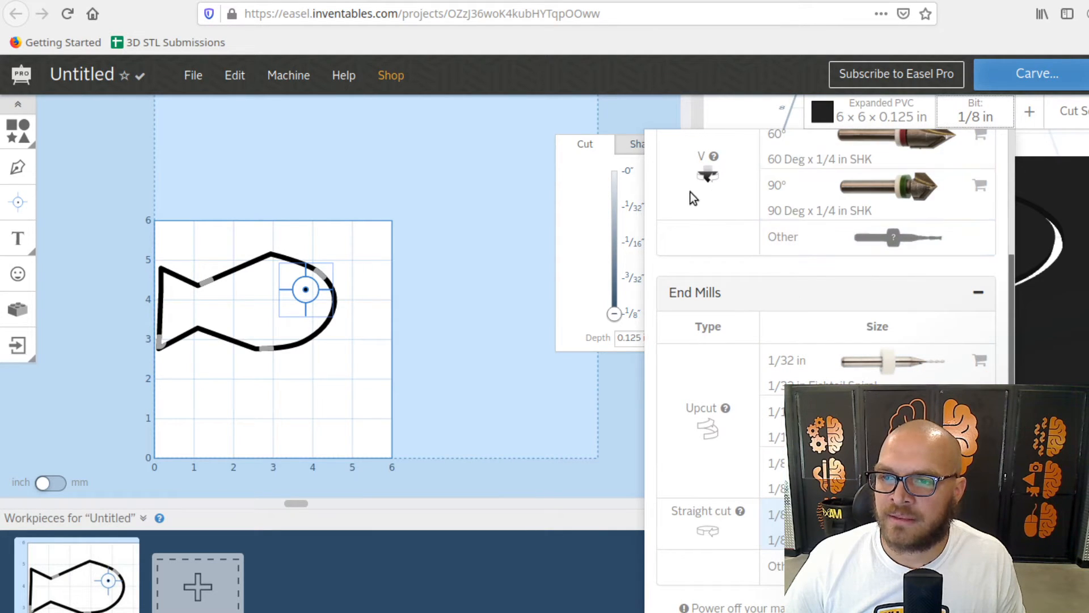
pyautogui.click(977, 117)
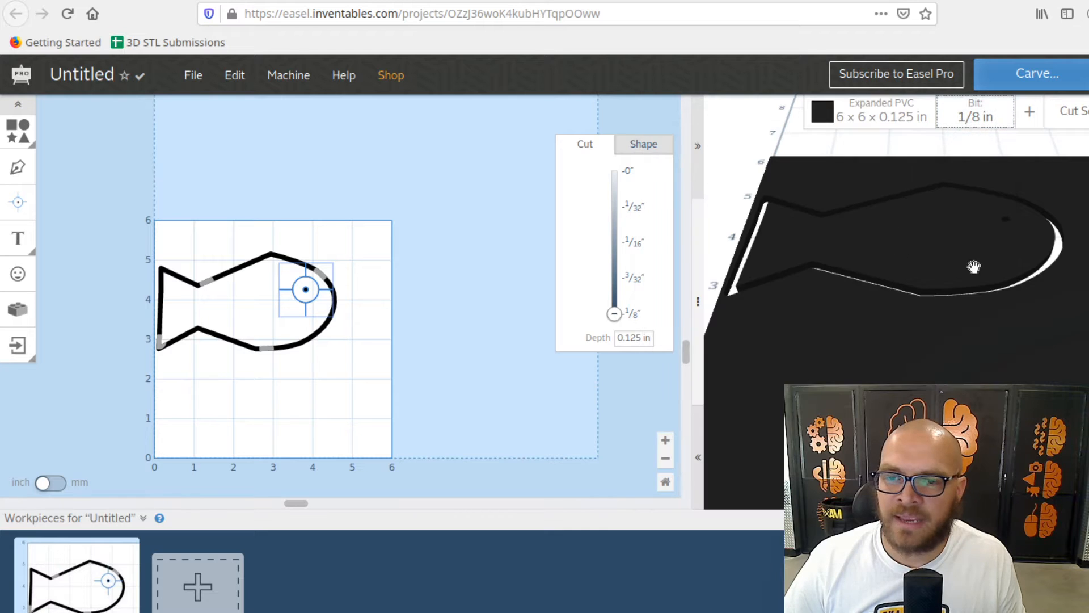
# - Change the bit to the 1/16 in upcut end mill and compare the fish's cut width in the 3D preview before and after
pyautogui.scroll(5, 874, 287)
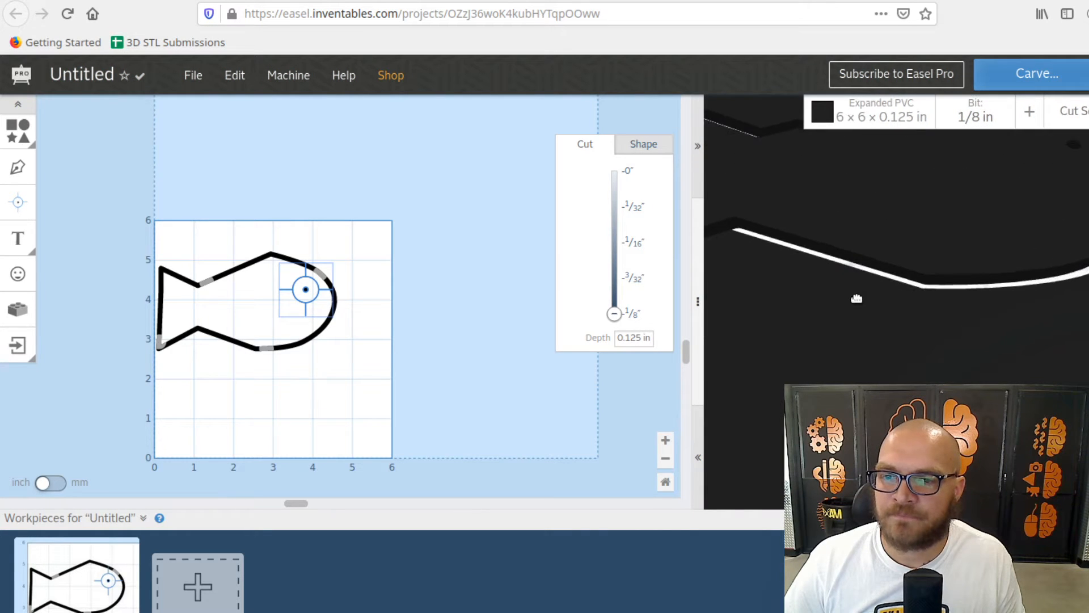
pyautogui.moveTo(823, 258); pyautogui.dragTo(849, 324)
pyautogui.scroll(3, 851, 323)
pyautogui.scroll(-4, 851, 322)
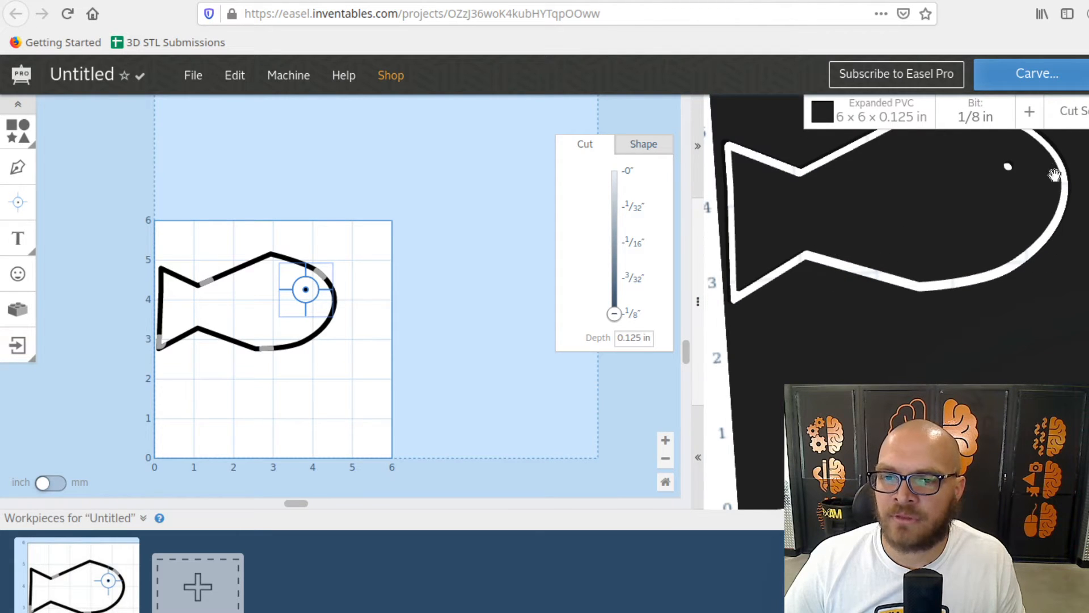
pyautogui.click(990, 122)
pyautogui.moveTo(732, 425)
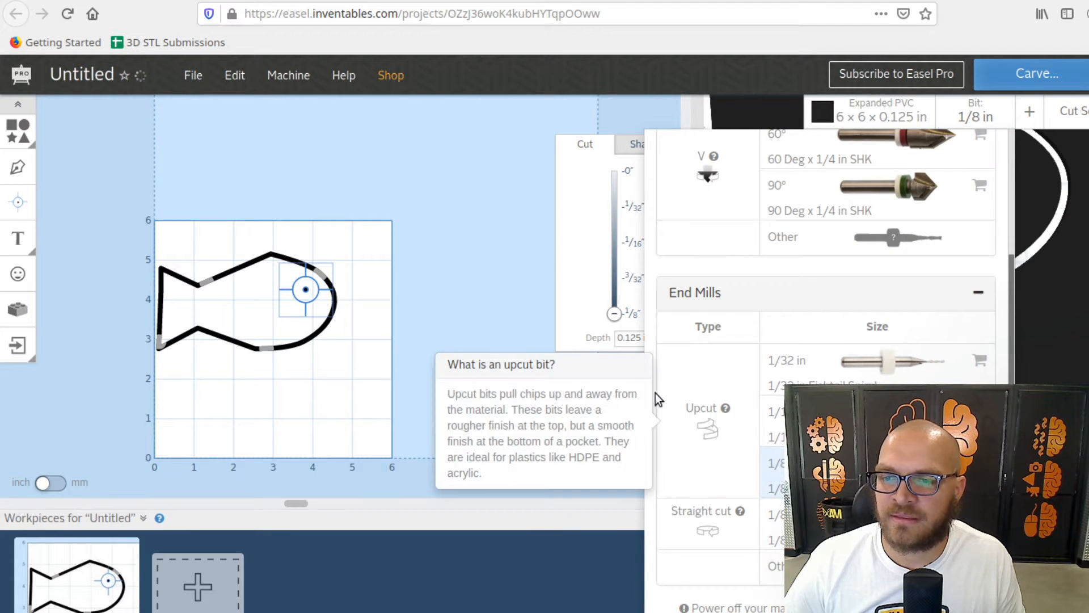
pyautogui.click(451, 268)
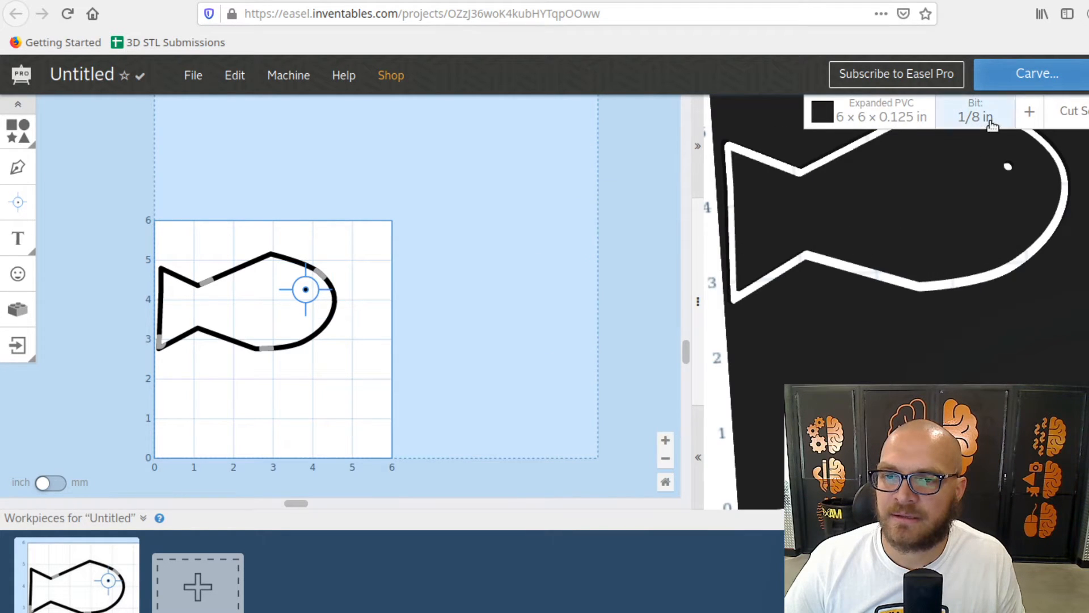
pyautogui.click(990, 117)
pyautogui.click(879, 423)
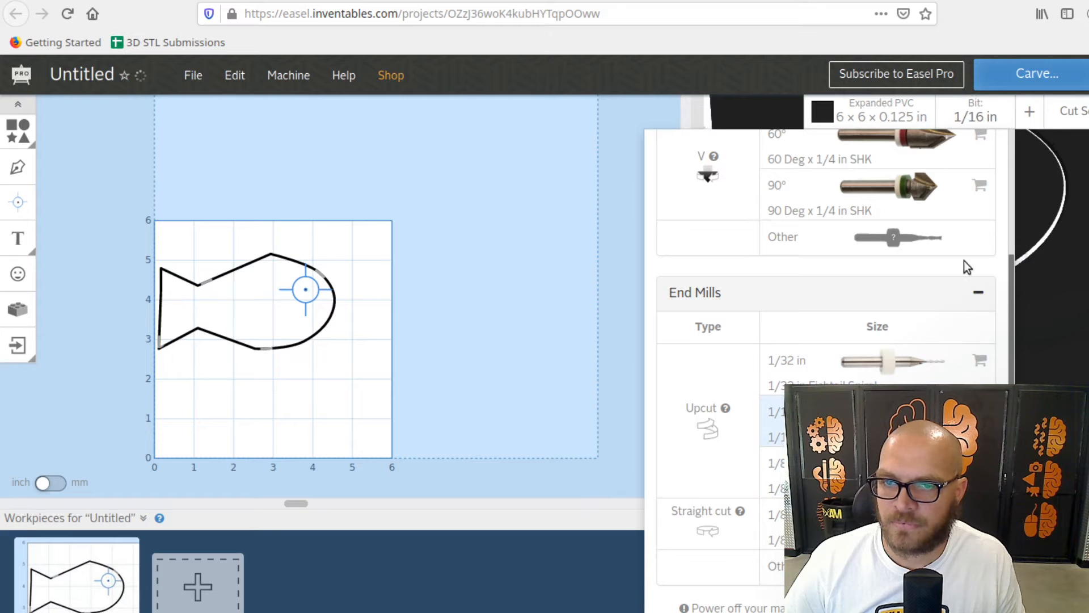
pyautogui.click(1044, 267)
pyautogui.scroll(5, 900, 284)
pyautogui.moveTo(899, 285); pyautogui.dragTo(892, 250)
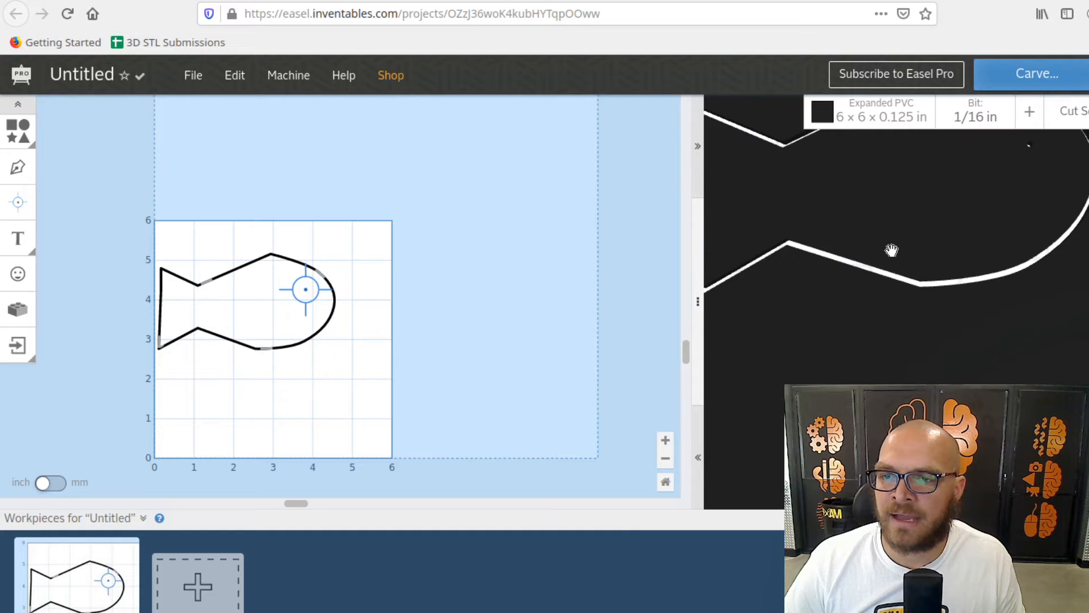
# - Select the fish outline together with its eye drill point and move both to the lower part of the workpiece
pyautogui.click(308, 339)
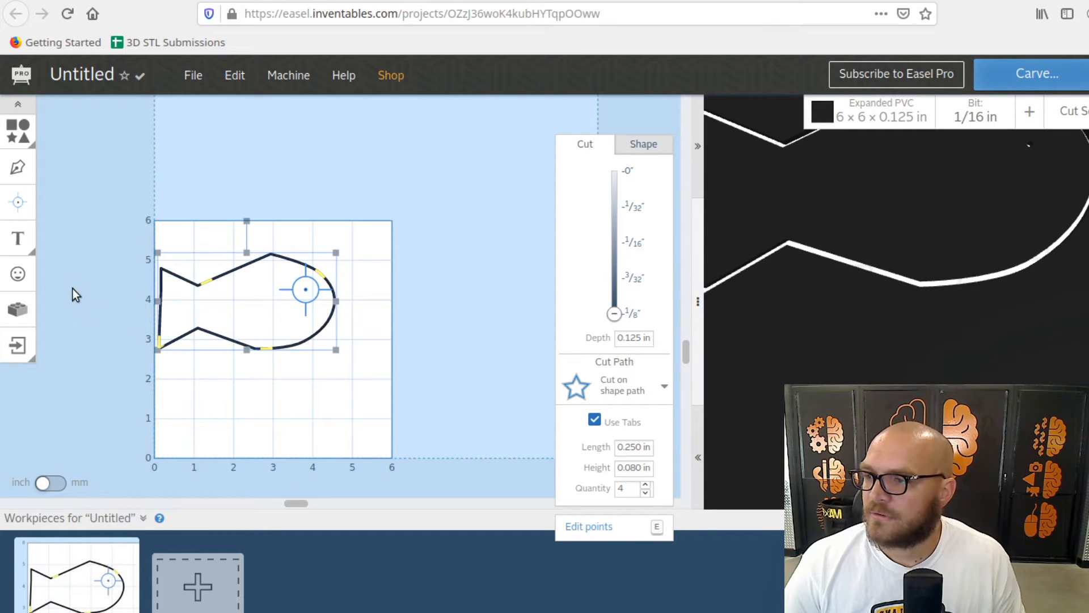
pyautogui.moveTo(448, 217); pyautogui.dragTo(214, 404)
pyautogui.moveTo(301, 291); pyautogui.dragTo(322, 379)
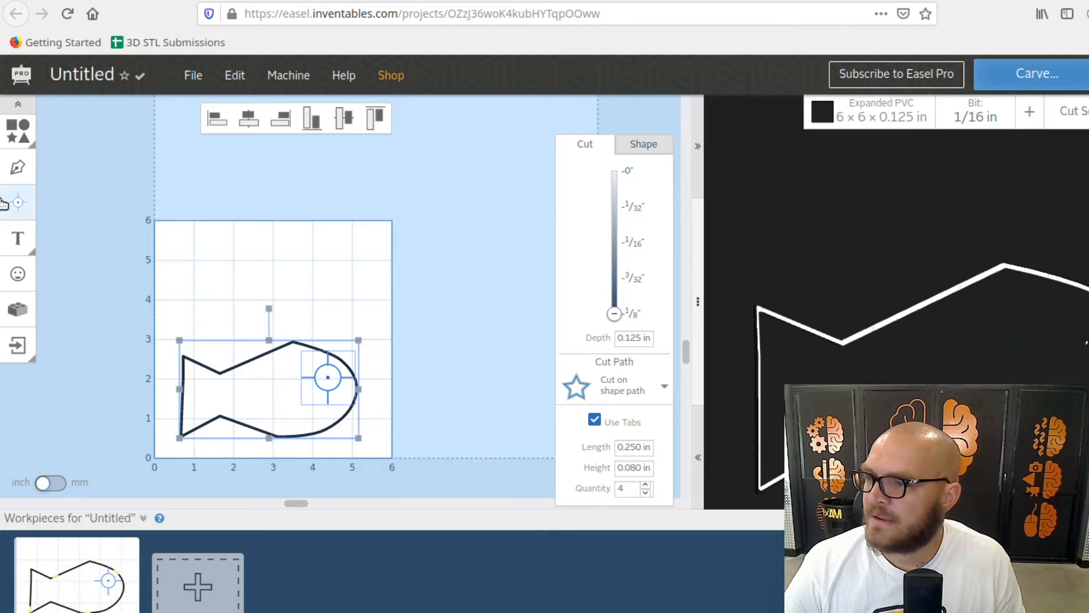
# - Add a text object in the Montserrat font and place it above the fish
pyautogui.click(18, 243)
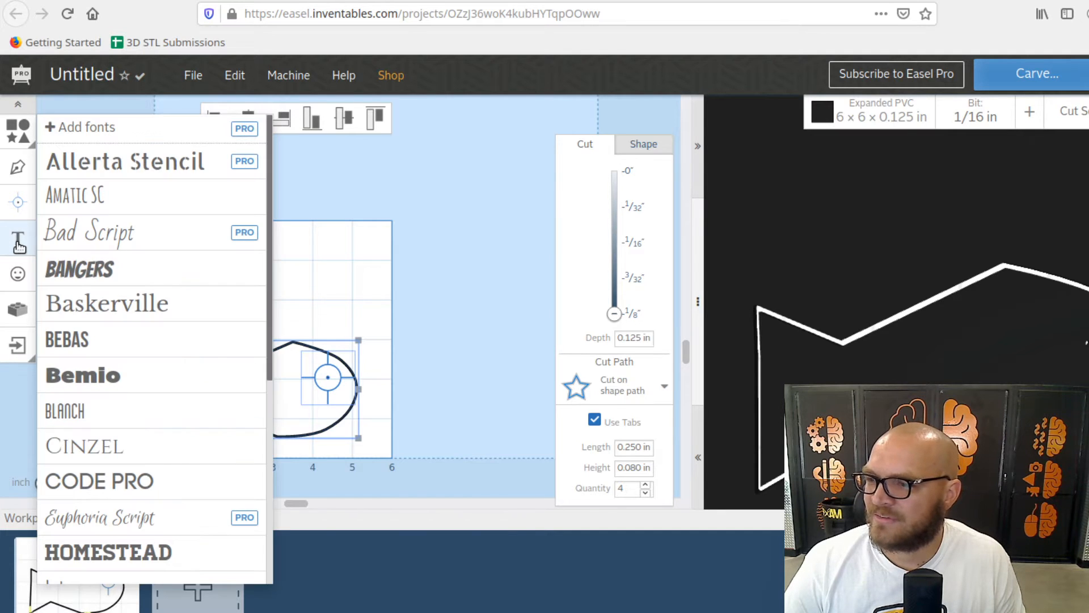
pyautogui.scroll(-3, 287, 452)
pyautogui.scroll(-5, 213, 451)
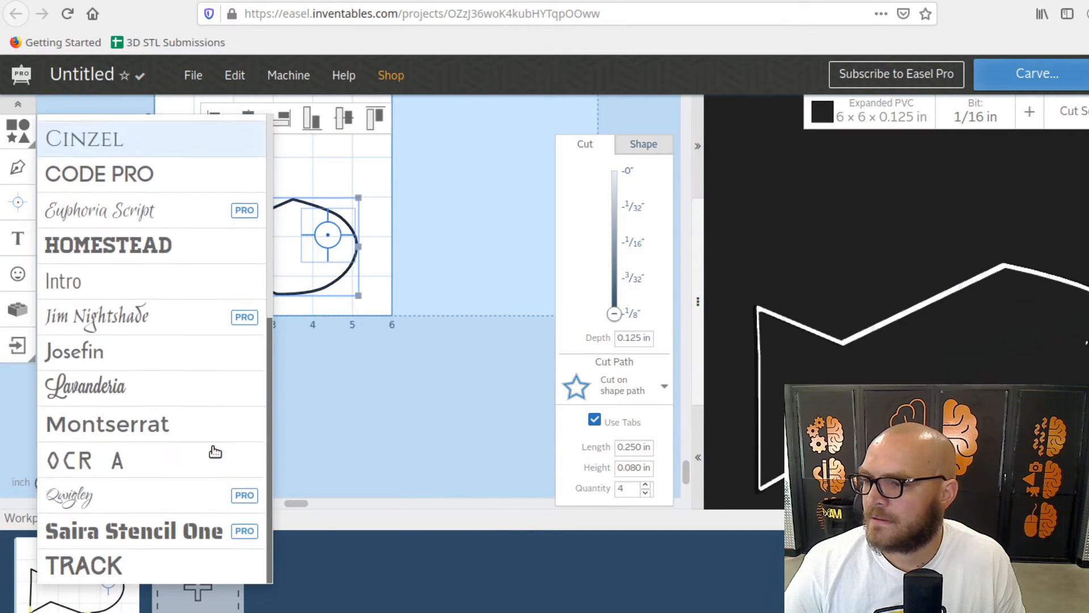
pyautogui.click(120, 432)
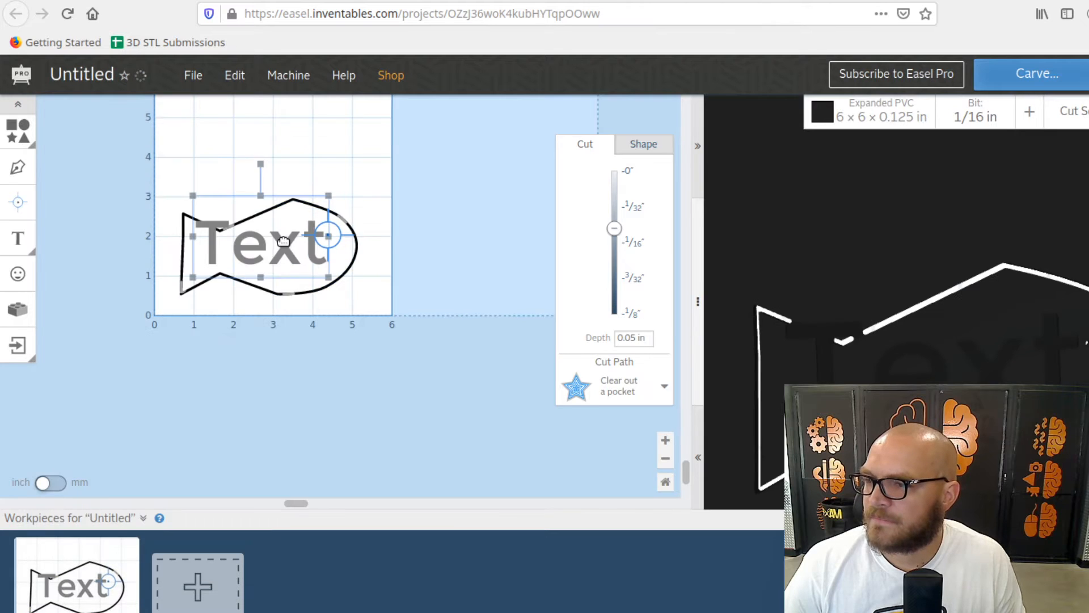
pyautogui.moveTo(264, 233); pyautogui.dragTo(261, 134)
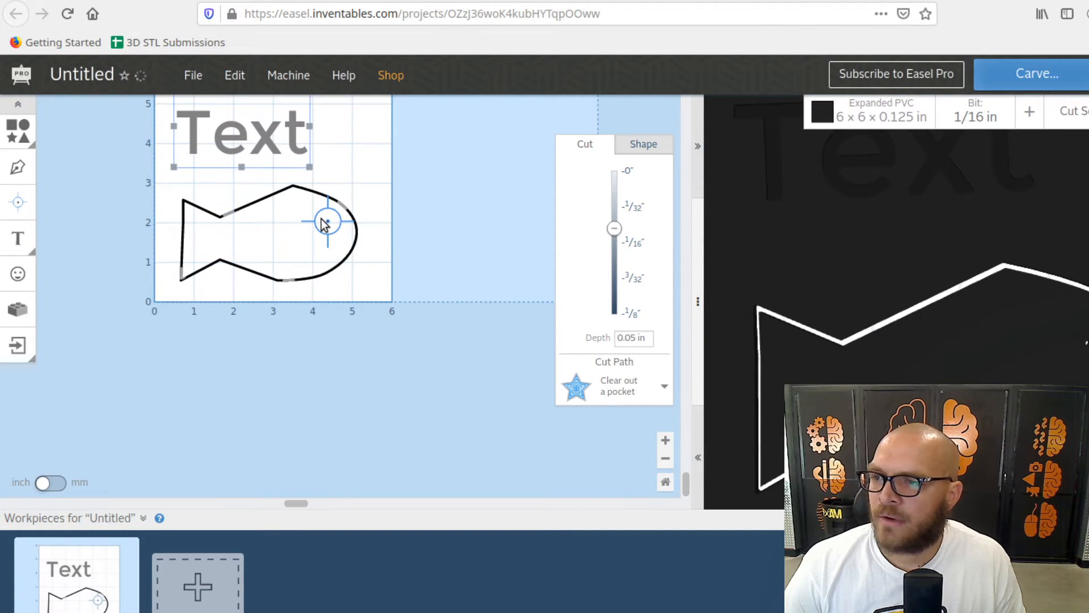
pyautogui.scroll(3, 321, 221)
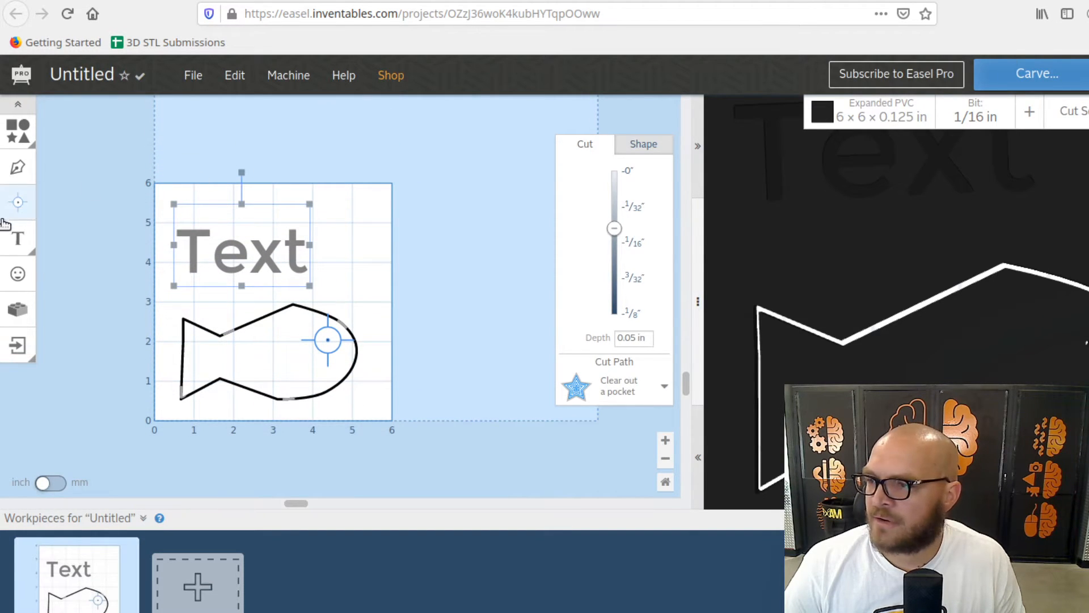
# - Add a second text object in the Lavanderia font and place it just right of the Montserrat text
pyautogui.click(17, 238)
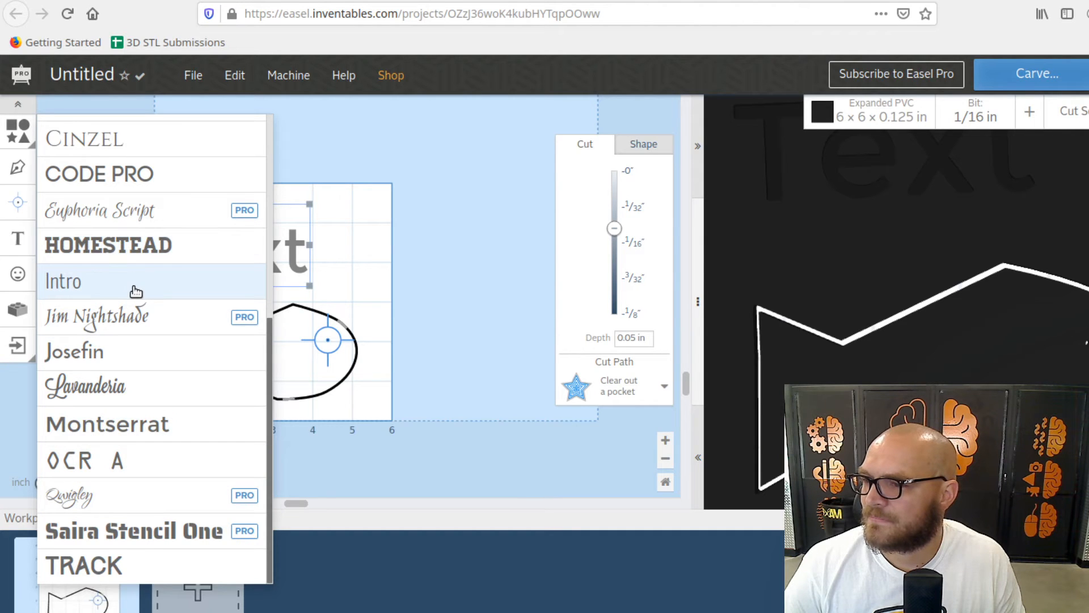
pyautogui.click(126, 387)
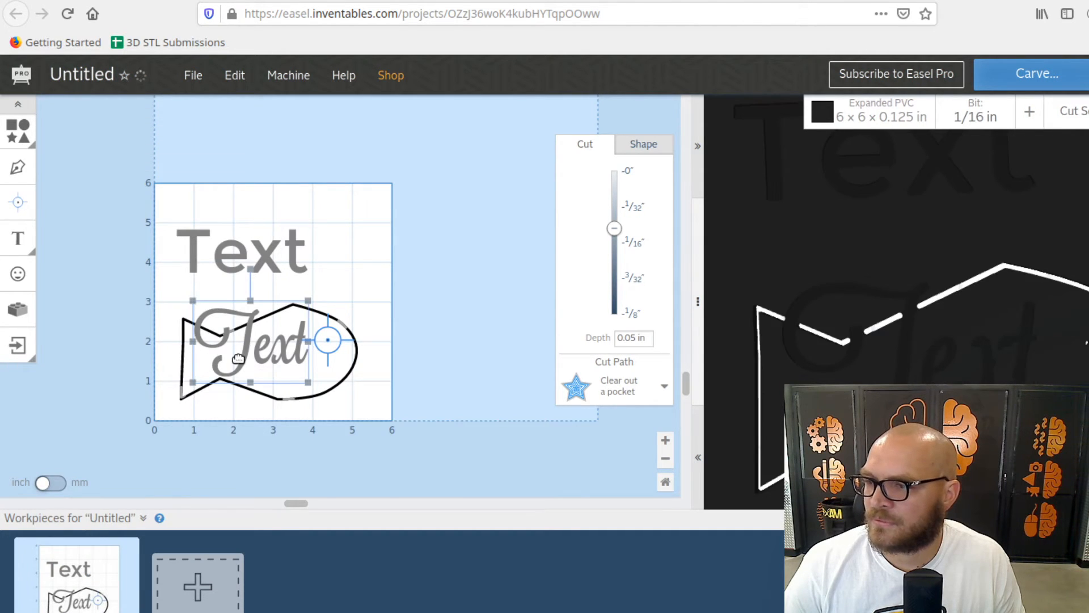
pyautogui.moveTo(264, 340); pyautogui.dragTo(385, 247)
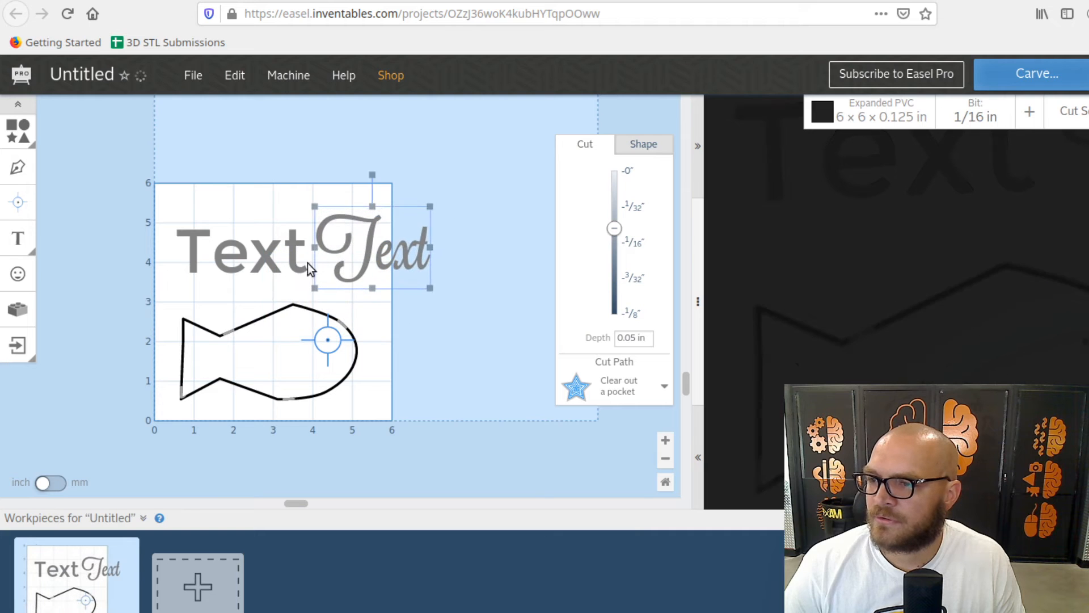
# - Move the Montserrat text to the workpiece's upper edge and place the Lavanderia text directly below it, above the fish
pyautogui.moveTo(263, 259); pyautogui.dragTo(262, 218)
pyautogui.moveTo(380, 253); pyautogui.dragTo(238, 287)
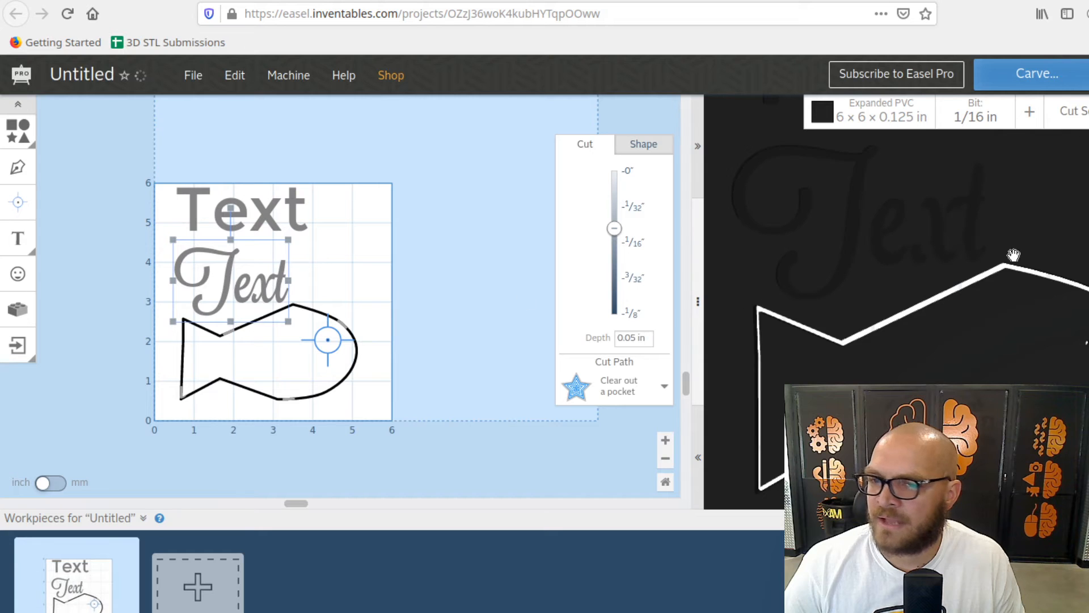
# - Change the Expanded PVC workpiece colour to white and inspect both texts in the 3D preview
pyautogui.click(899, 112)
pyautogui.click(529, 328)
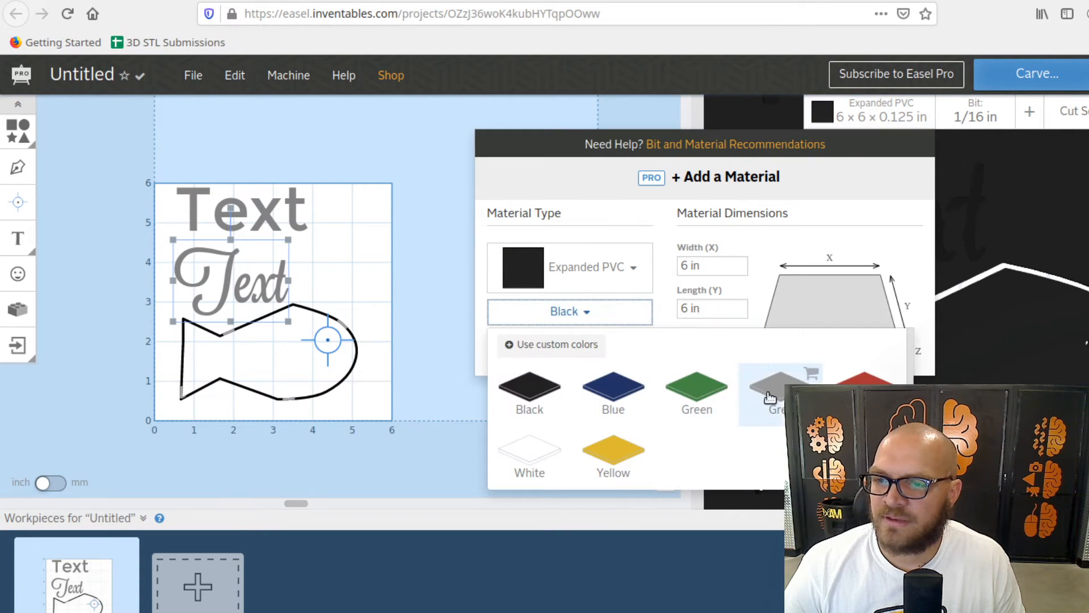
pyautogui.click(527, 468)
pyautogui.click(532, 468)
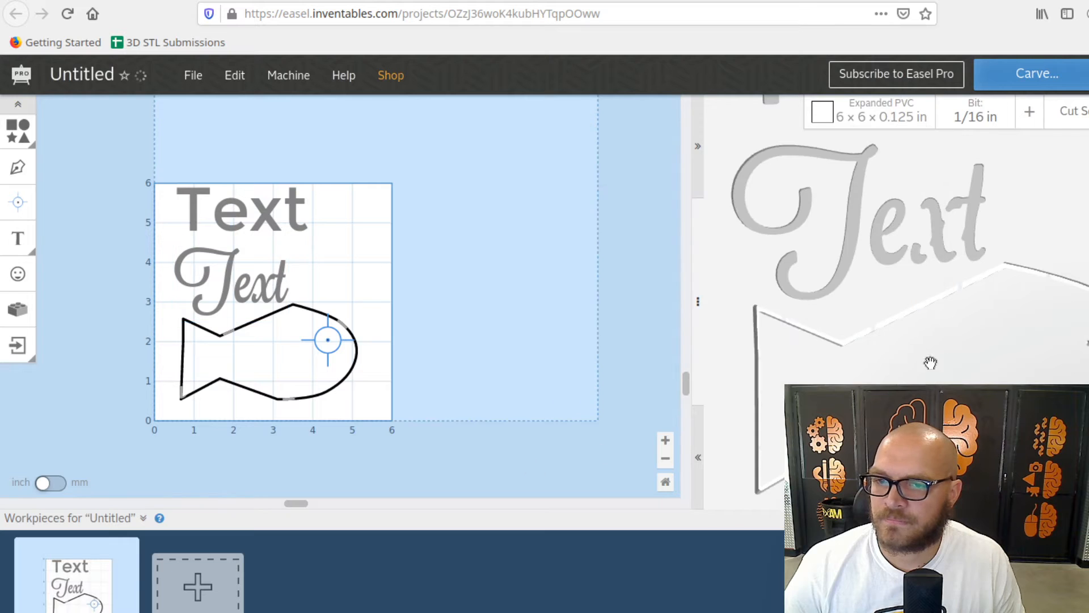
pyautogui.moveTo(931, 340); pyautogui.dragTo(924, 448)
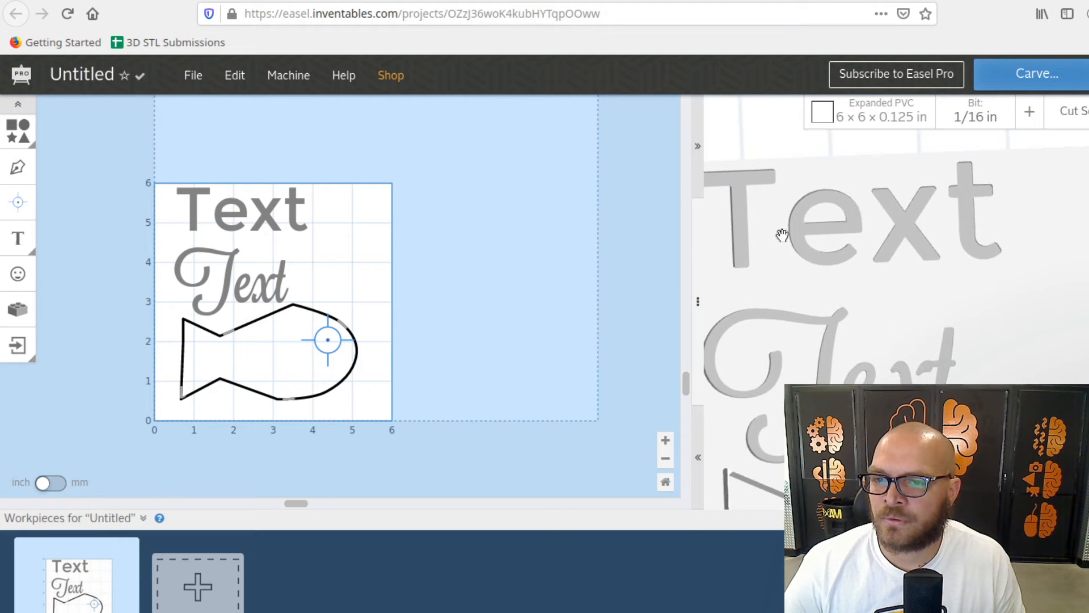
pyautogui.moveTo(812, 254); pyautogui.dragTo(776, 239)
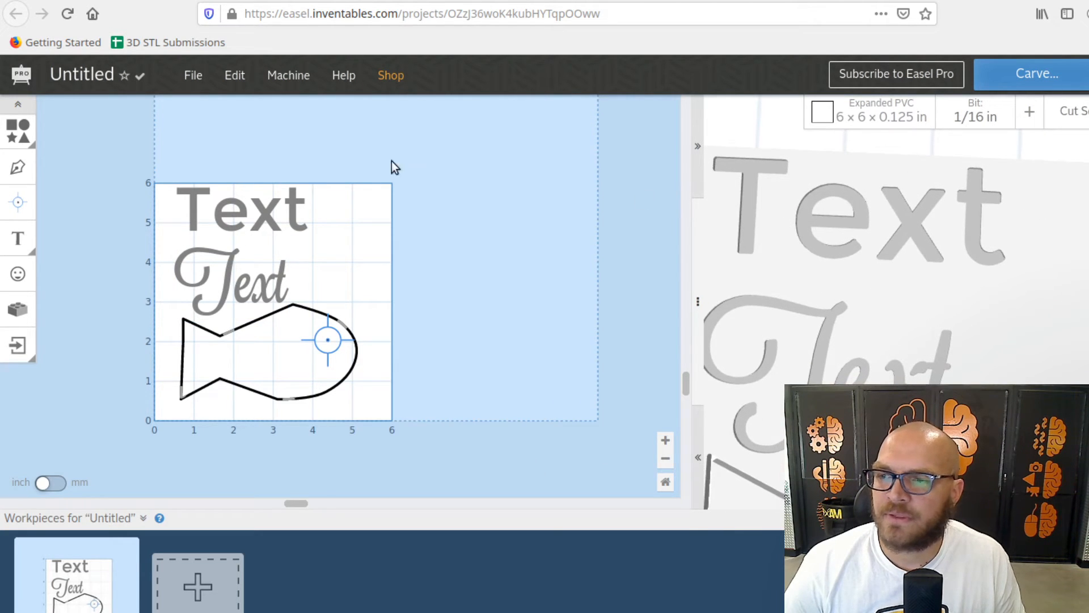
# - Nudge the Montserrat text slightly down and compare the cuts of both texts in an enlarged 3D preview
pyautogui.moveTo(208, 203); pyautogui.dragTo(210, 213)
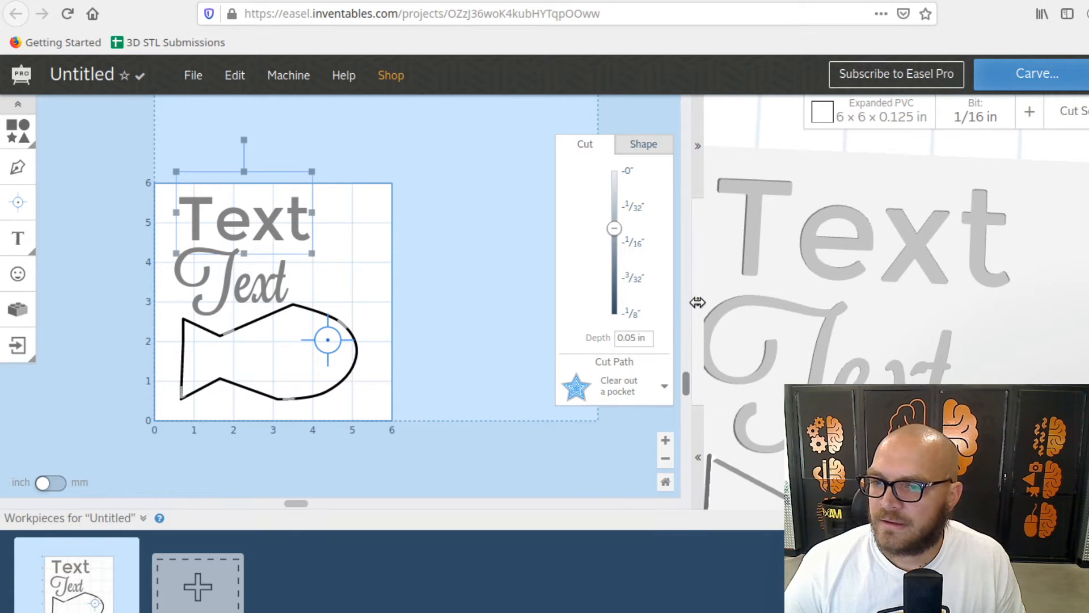
pyautogui.moveTo(697, 301); pyautogui.dragTo(287, 288)
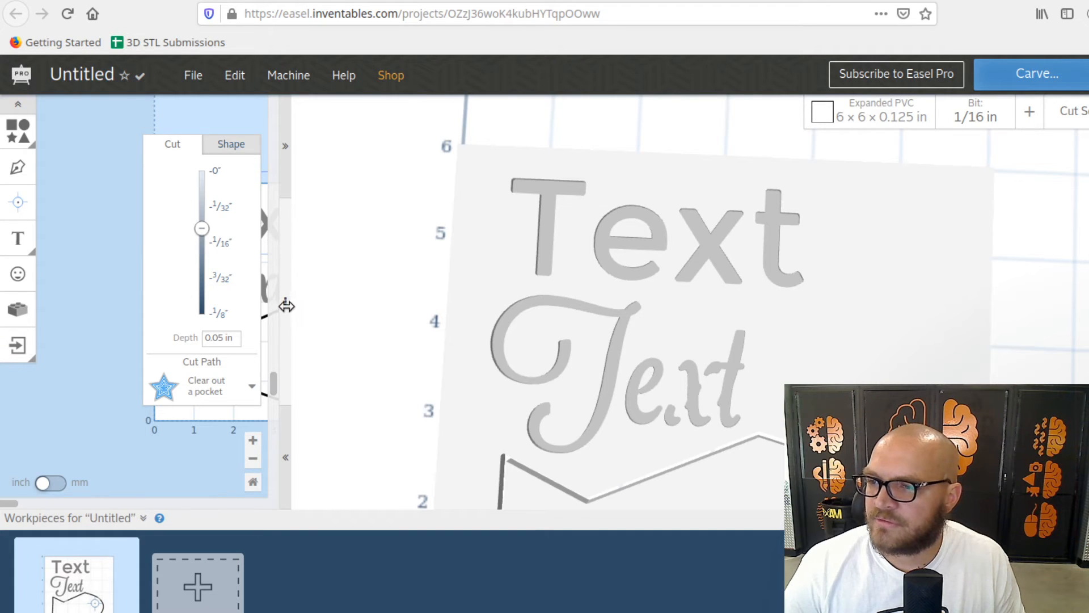
pyautogui.moveTo(287, 305); pyautogui.dragTo(641, 271)
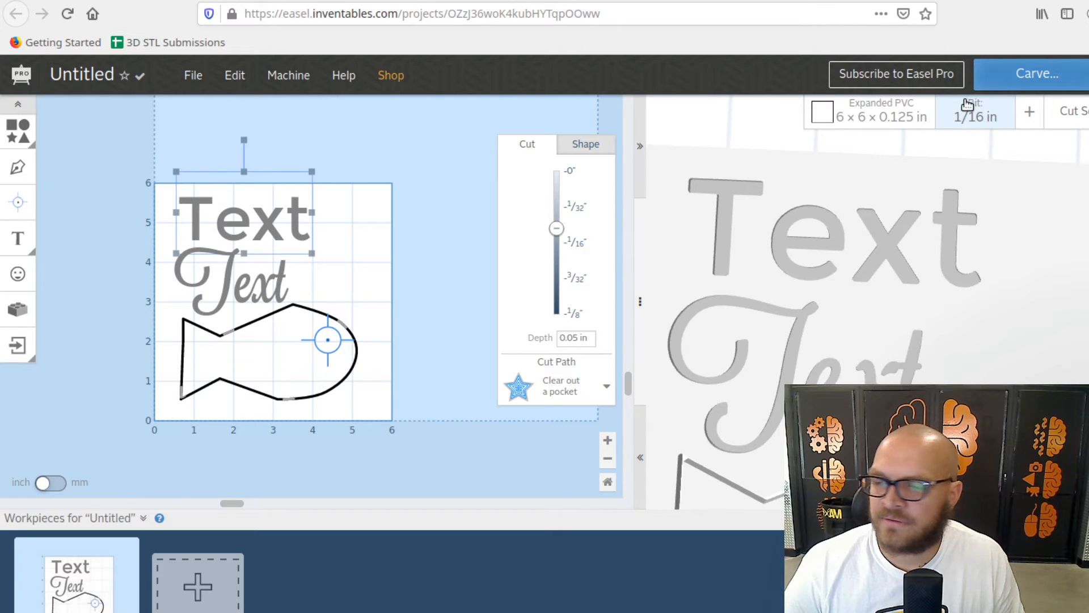
# - Shrink the Lavanderia text to about 1.5 in wide and reposition it between the Montserrat text and the fish
pyautogui.click(247, 284)
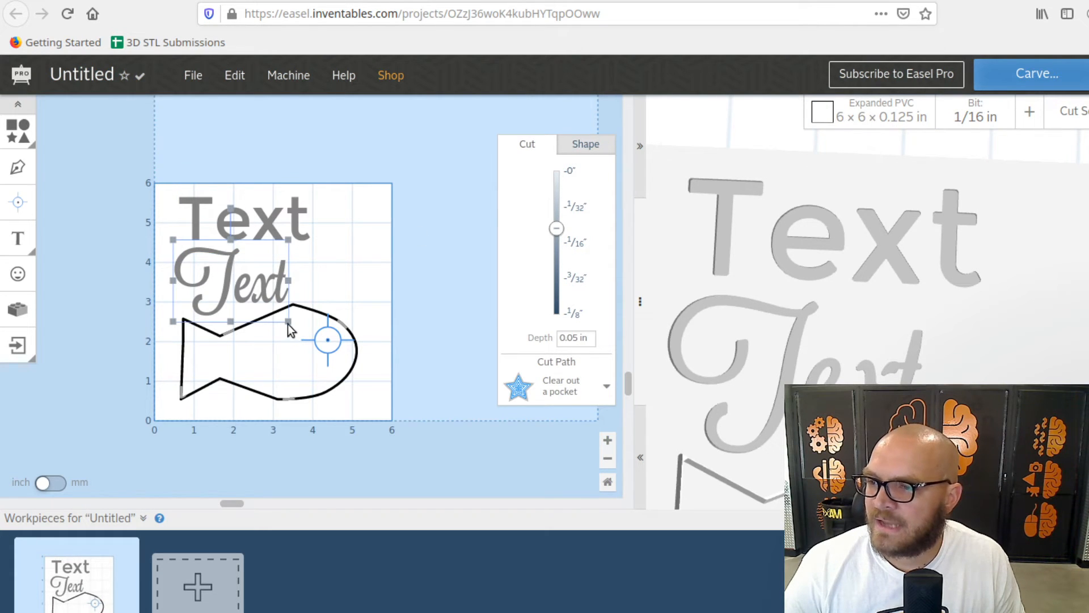
pyautogui.moveTo(289, 326); pyautogui.dragTo(233, 289)
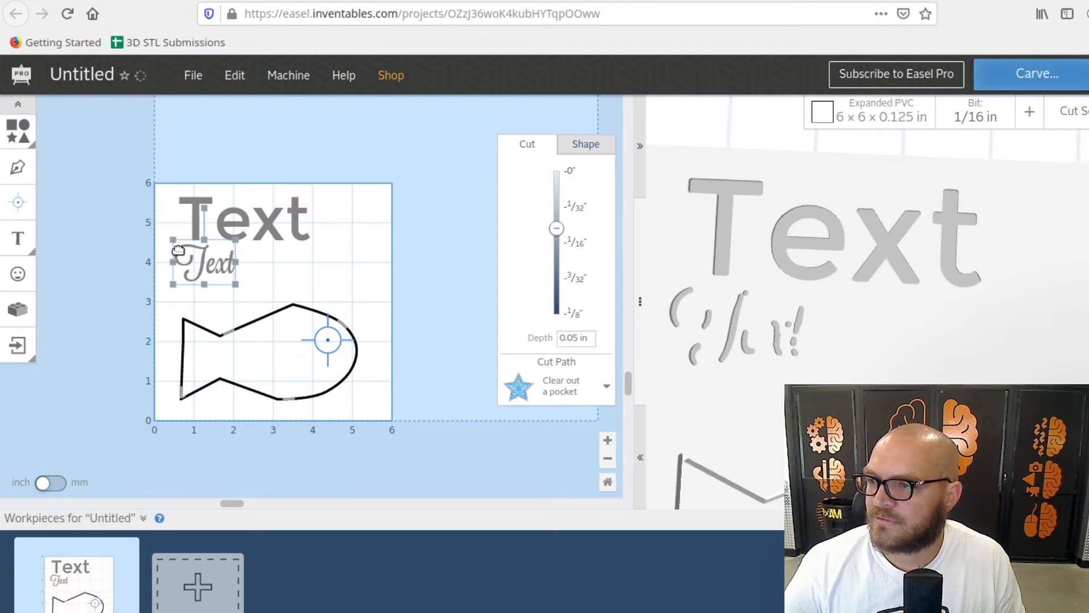
pyautogui.moveTo(178, 250); pyautogui.dragTo(235, 265)
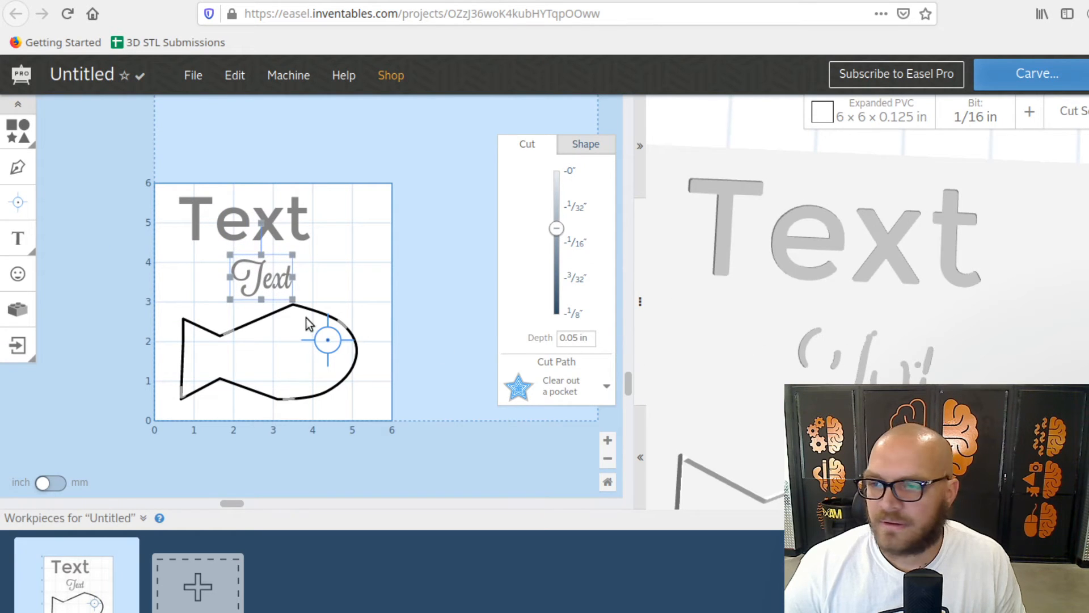
pyautogui.moveTo(258, 286); pyautogui.dragTo(212, 280)
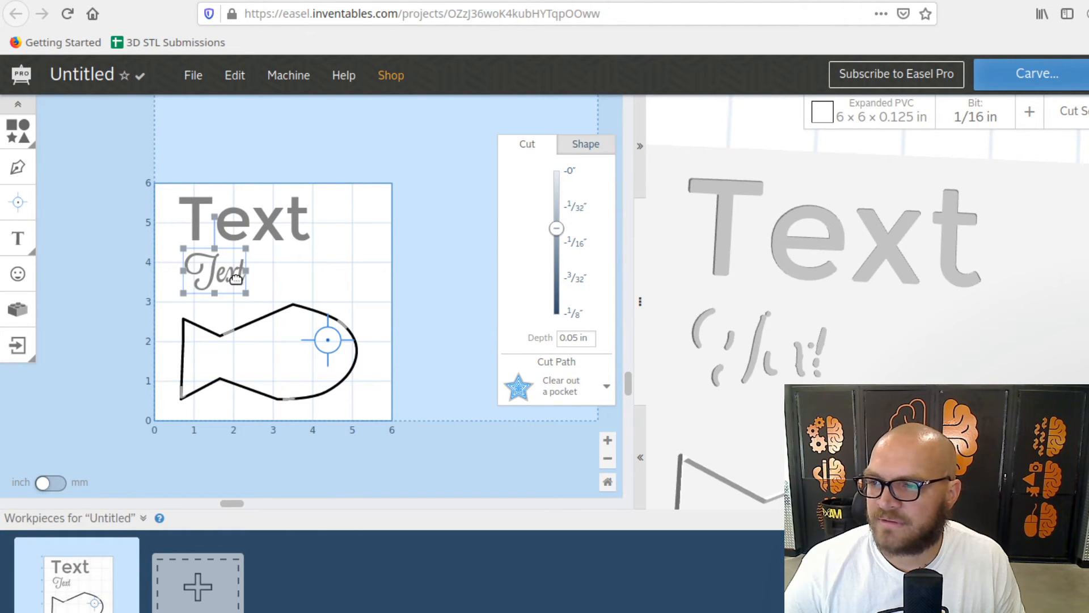
pyautogui.moveTo(216, 265); pyautogui.dragTo(240, 263)
# - Change the bit to the 1/8 in upcut end mill
pyautogui.click(982, 126)
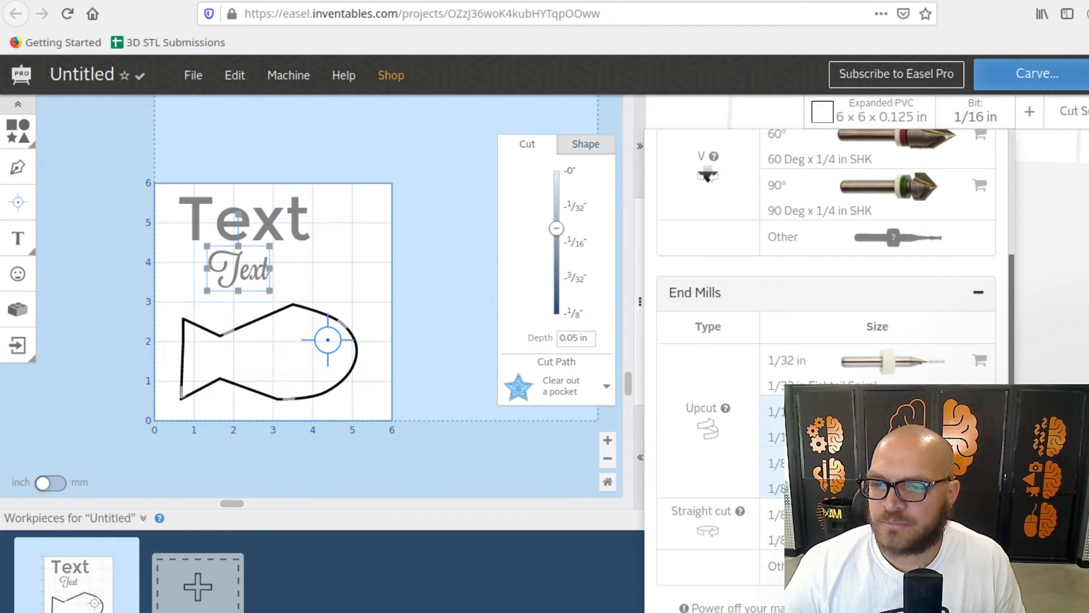
pyautogui.click(822, 463)
pyautogui.click(416, 322)
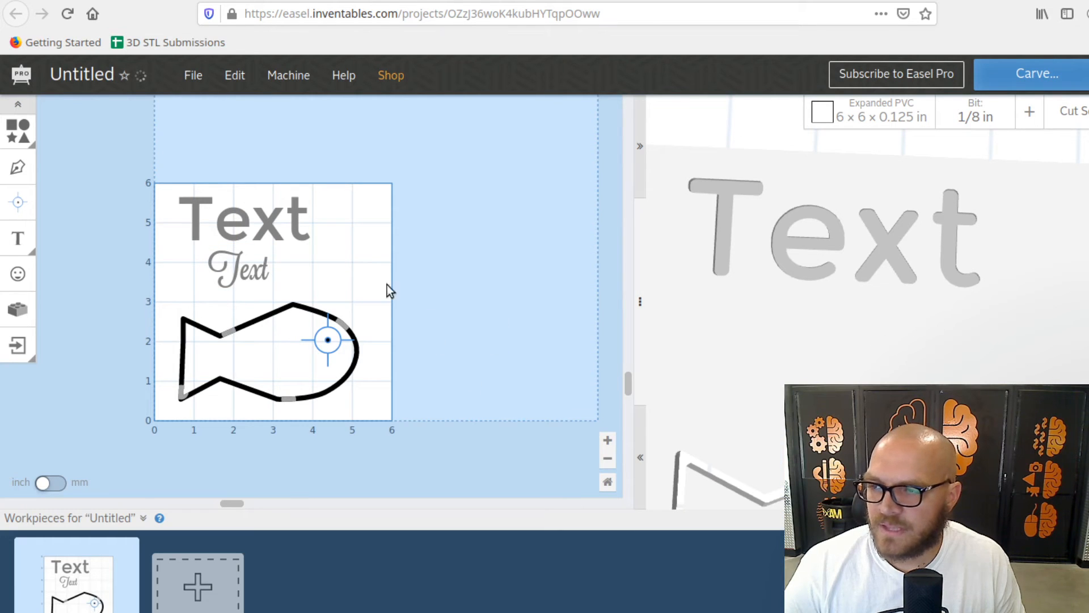
# - Enlarge the Lavanderia text to about 4 in wide and examine its carved letters in an enlarged 3D preview
pyautogui.click(260, 287)
pyautogui.moveTo(264, 288); pyautogui.dragTo(361, 355)
pyautogui.moveTo(327, 320); pyautogui.dragTo(289, 311)
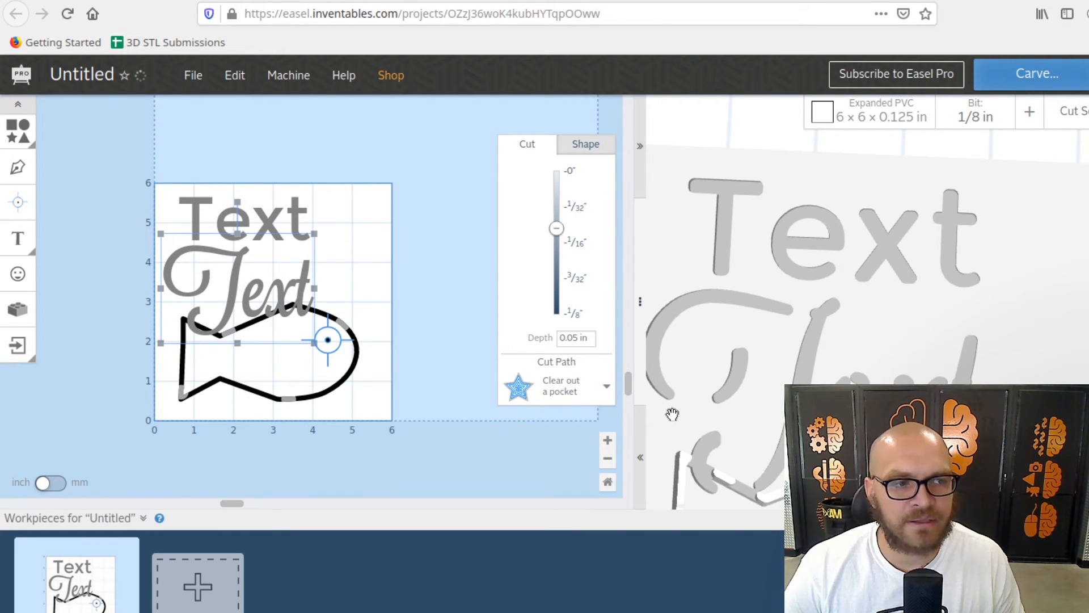
pyautogui.doubleClick(286, 282)
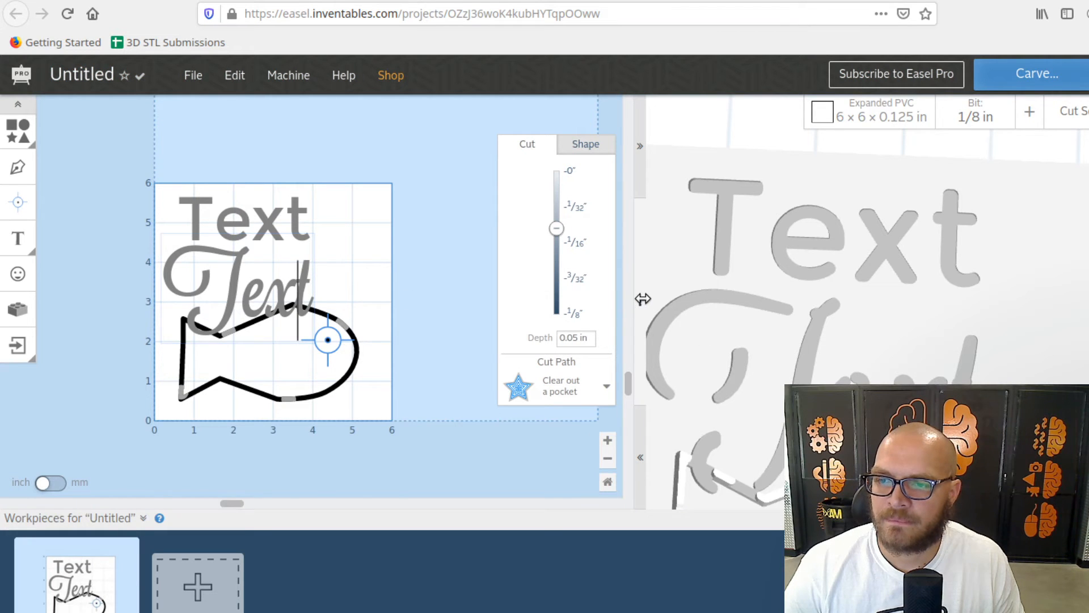
pyautogui.moveTo(640, 301); pyautogui.dragTo(155, 303)
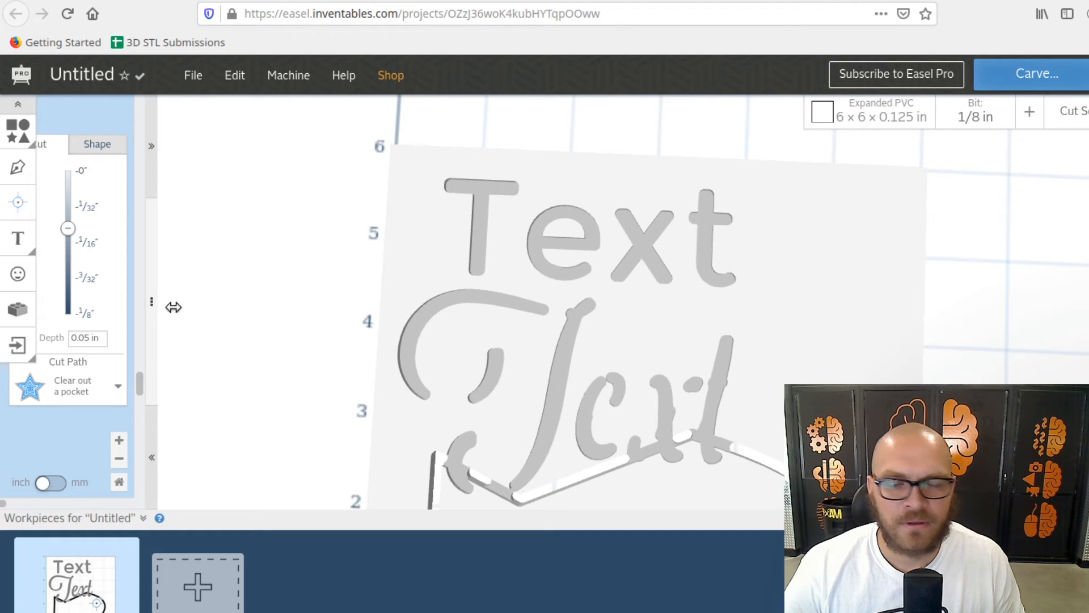
pyautogui.moveTo(173, 307); pyautogui.dragTo(500, 318)
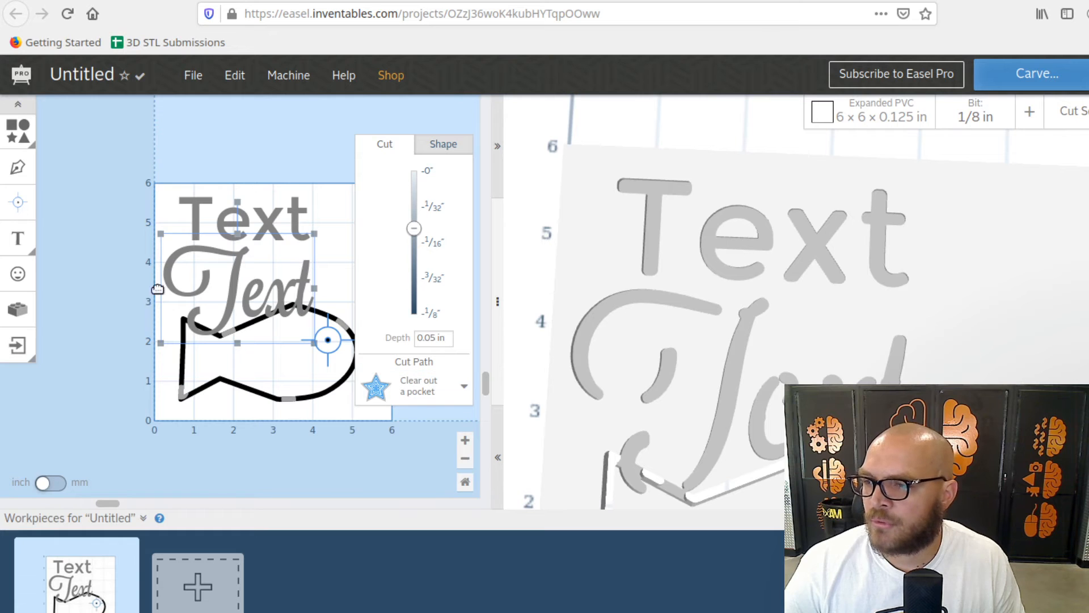
# - Delete the Lavanderia and Montserrat text objects, leaving only the fish and its eye drill point
pyautogui.moveTo(252, 290); pyautogui.dragTo(251, 145)
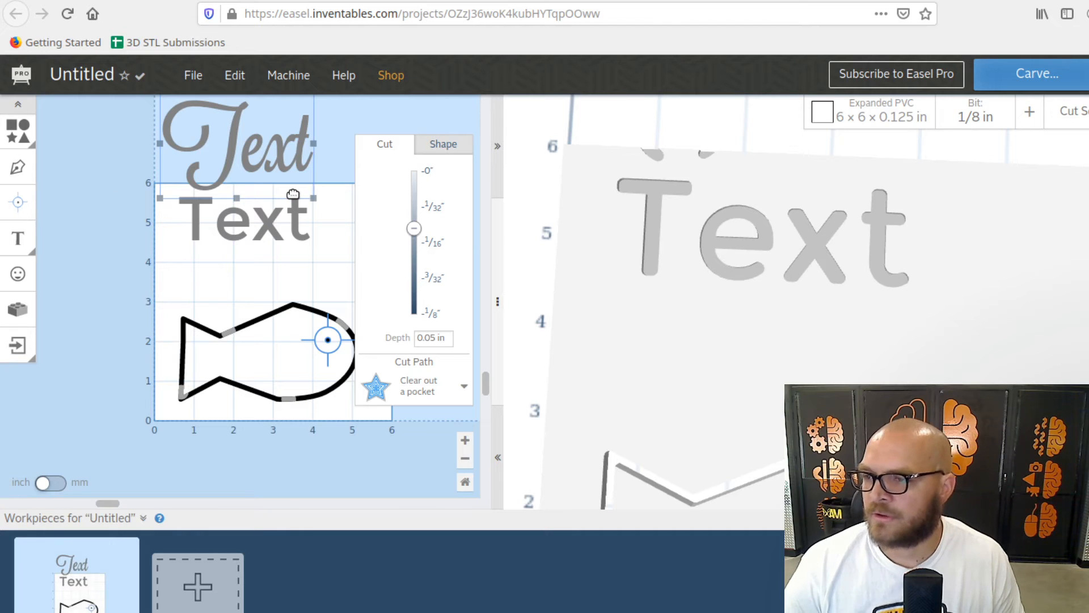
pyautogui.press('Delete')
pyautogui.click(295, 221)
pyautogui.press('Delete')
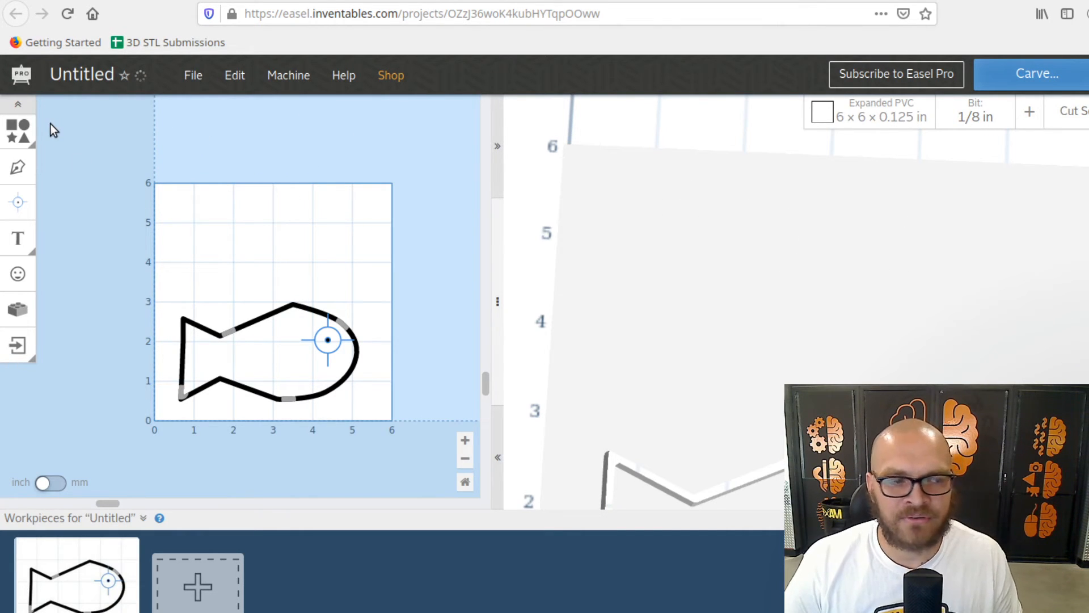
# - Browse the ready-made icons in the Design Library and close it without inserting any
pyautogui.click(17, 274)
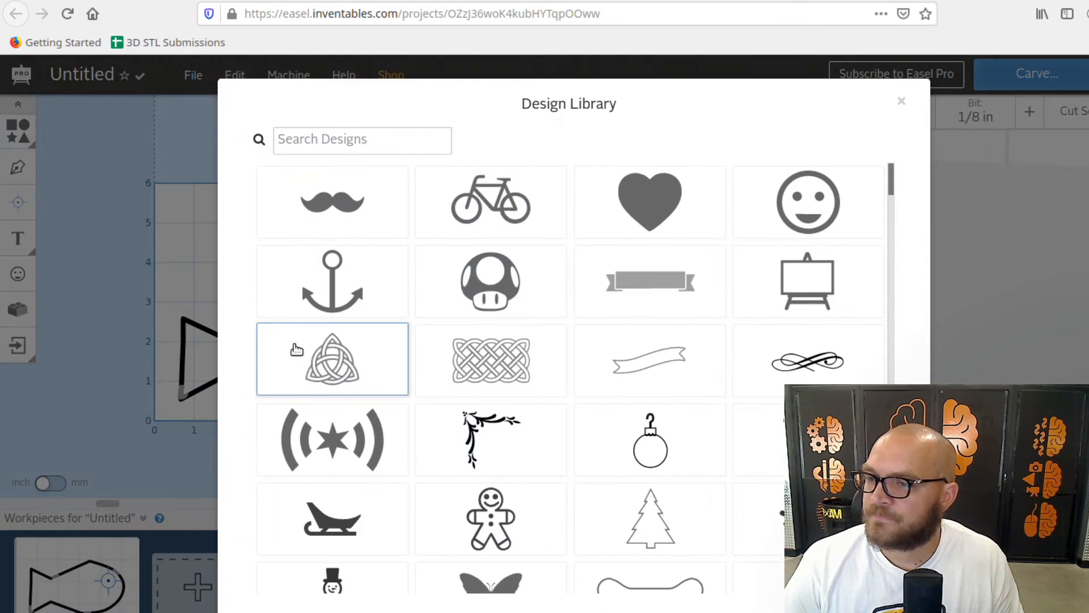
pyautogui.scroll(-10, 578, 383)
pyautogui.scroll(-2, 772, 339)
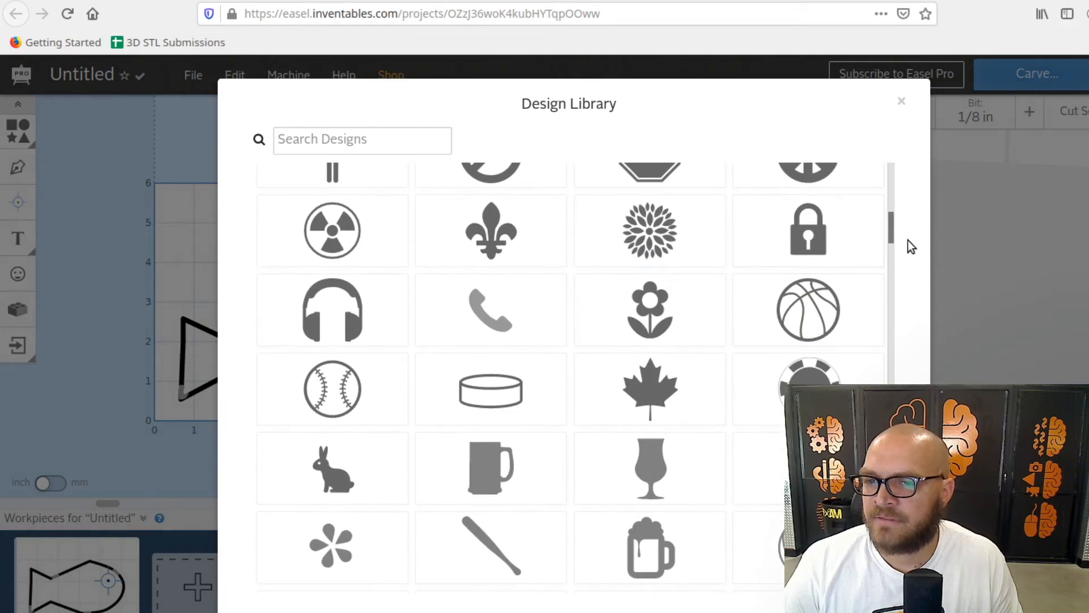
pyautogui.moveTo(891, 222); pyautogui.dragTo(878, 168)
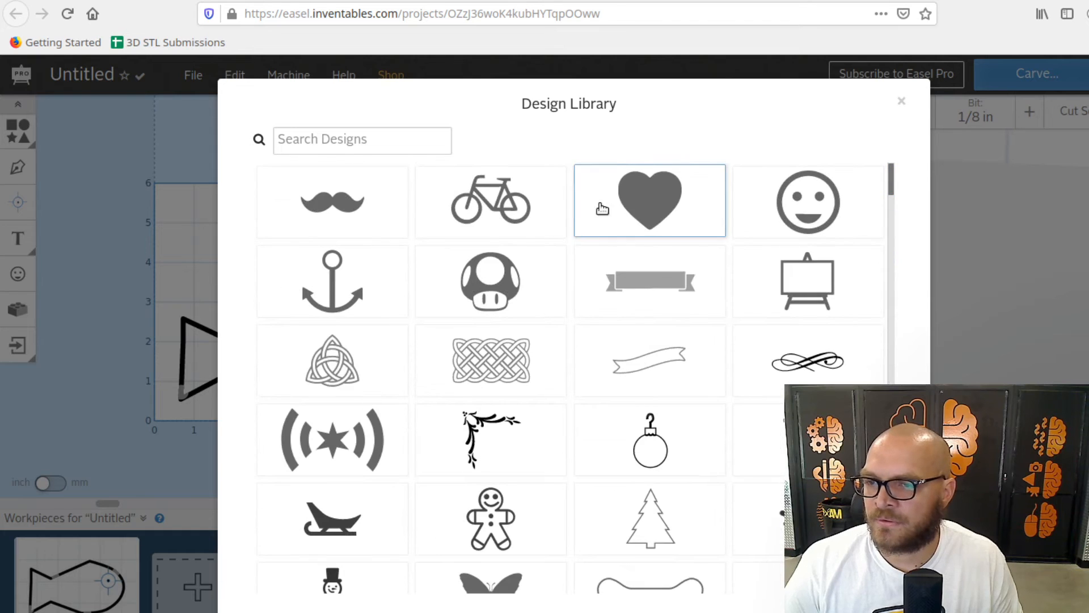
pyautogui.click(902, 101)
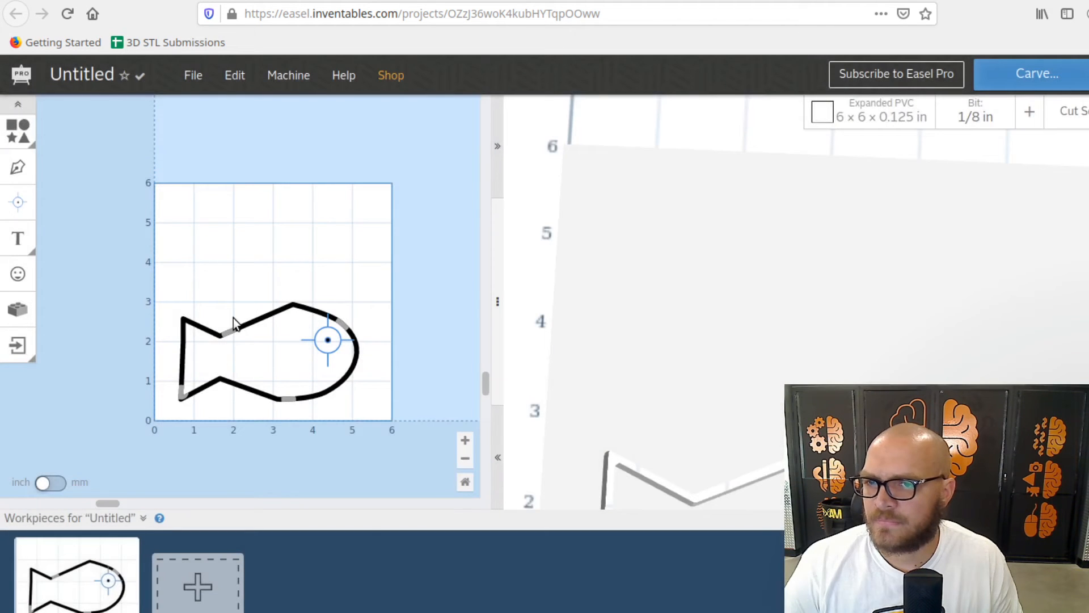
# - Browse the featured apps and generators in the App Library, view the Box Maker Classic settings and close it without importing
pyautogui.click(10, 314)
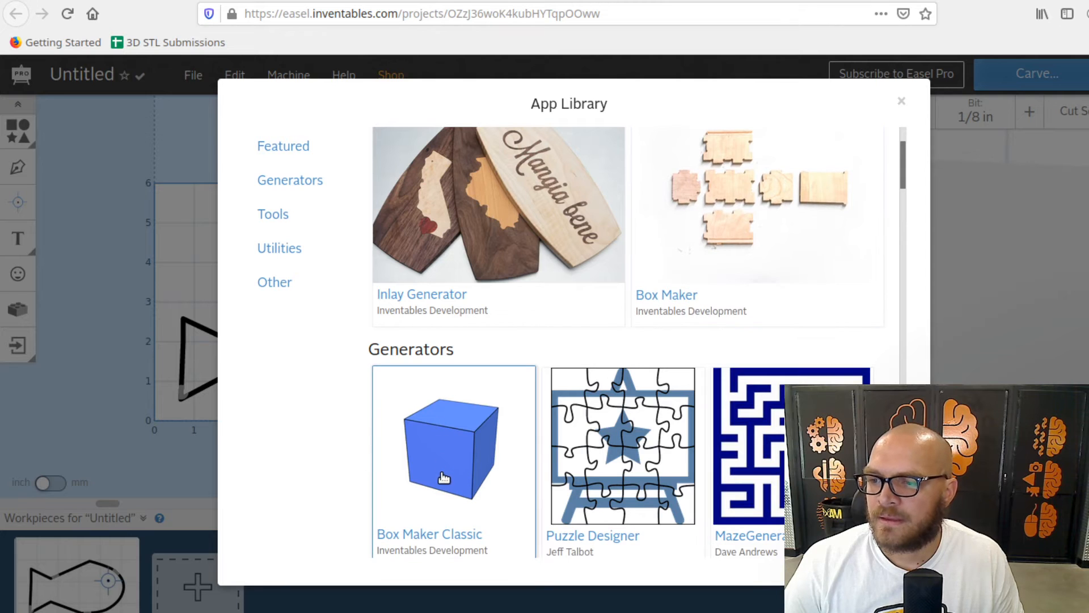
pyautogui.scroll(-3, 445, 478)
pyautogui.scroll(3, 454, 340)
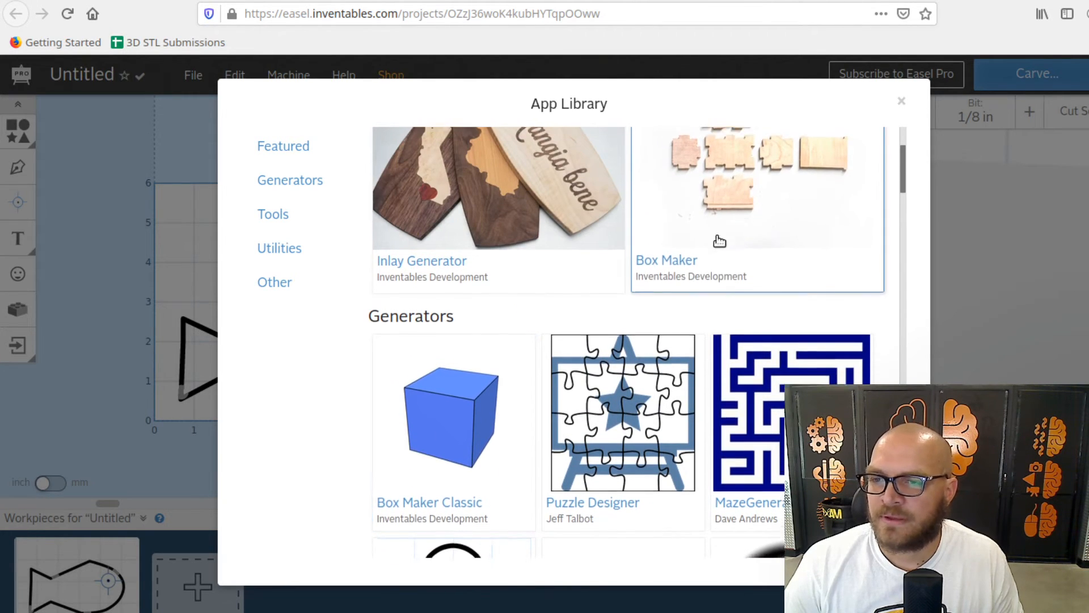
pyautogui.scroll(1, 718, 284)
pyautogui.scroll(2, 737, 272)
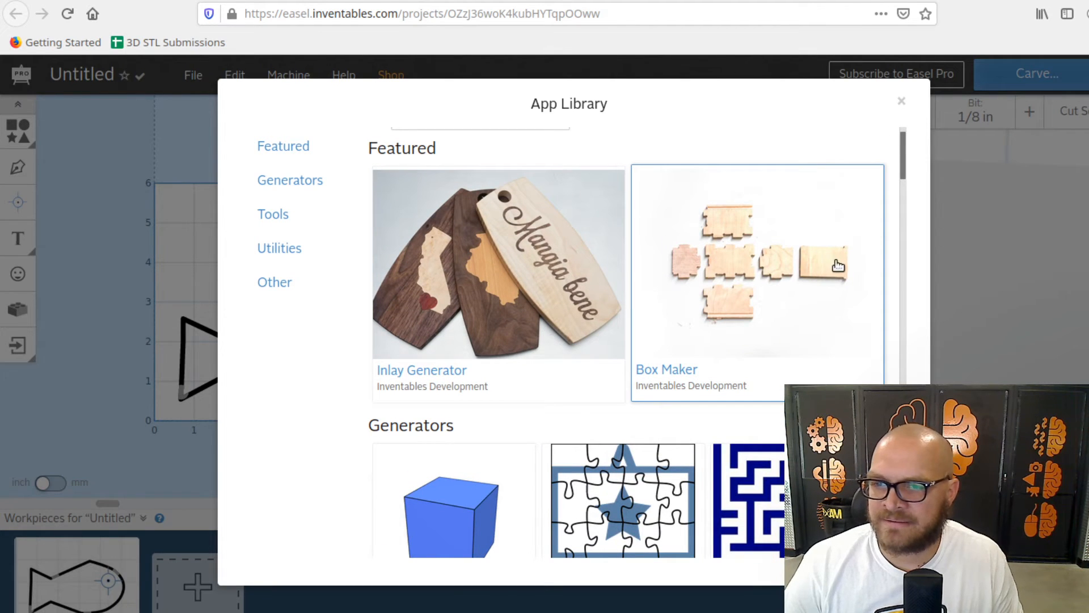
pyautogui.scroll(-1, 688, 316)
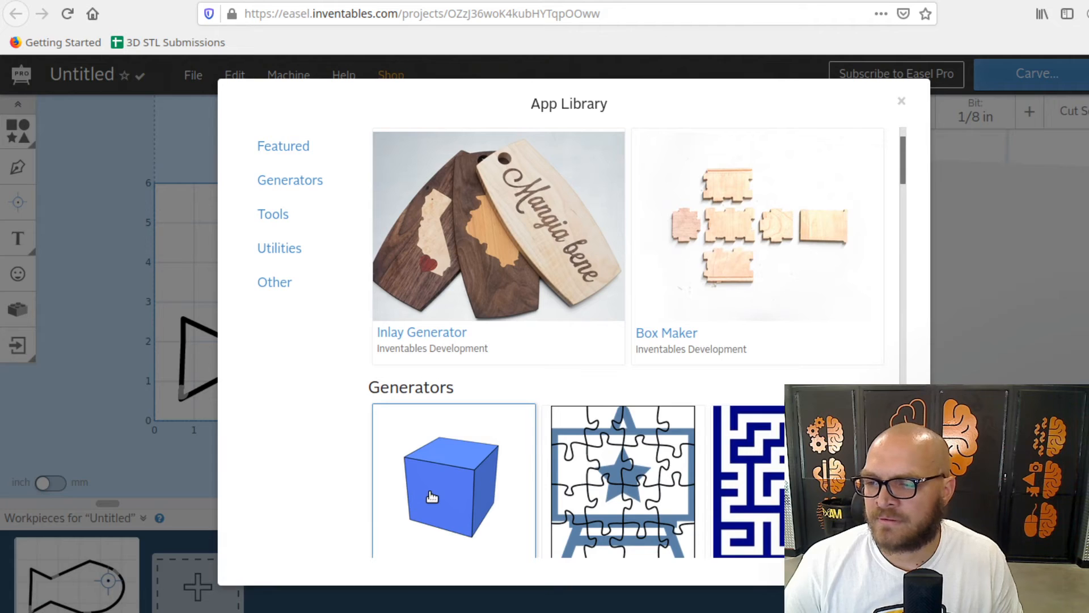
pyautogui.click(430, 495)
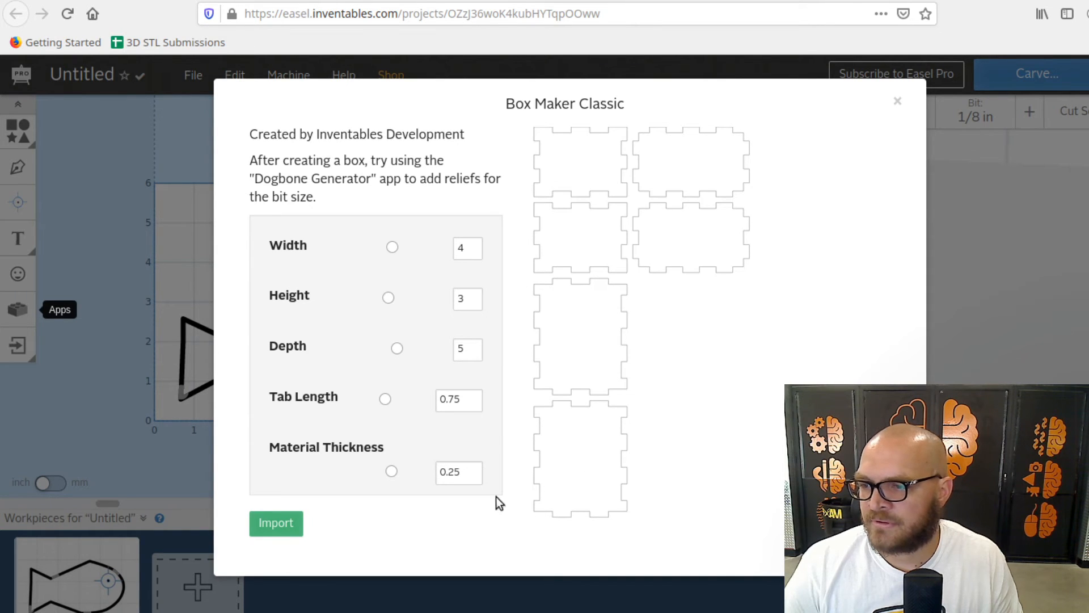
pyautogui.click(900, 106)
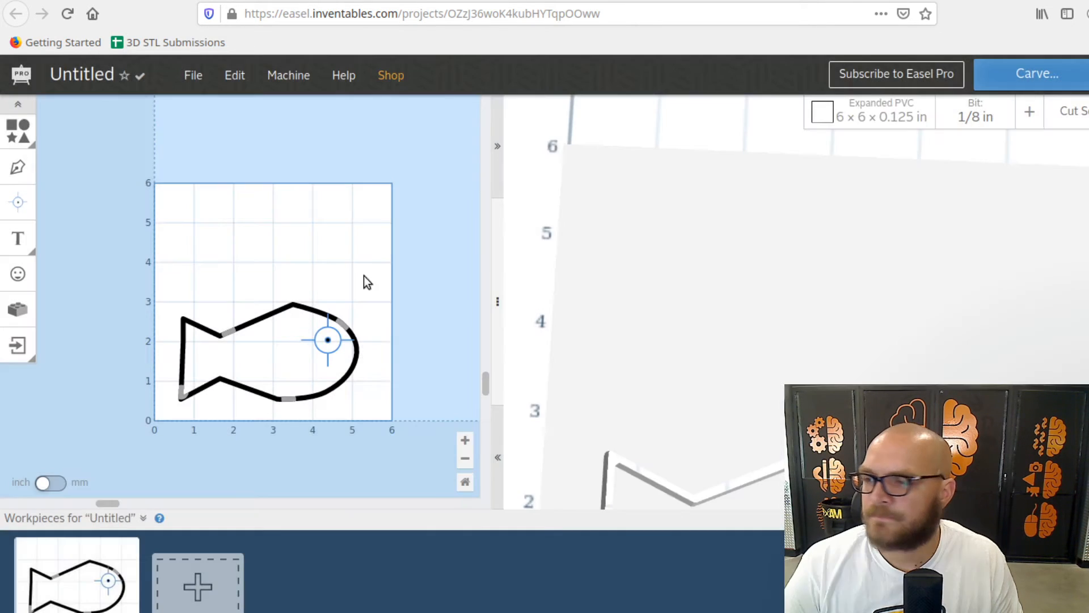
# - Examine the tools and utilities in the App Library down to the end of the list and close it without importing
pyautogui.click(17, 310)
pyautogui.scroll(-15, 499, 396)
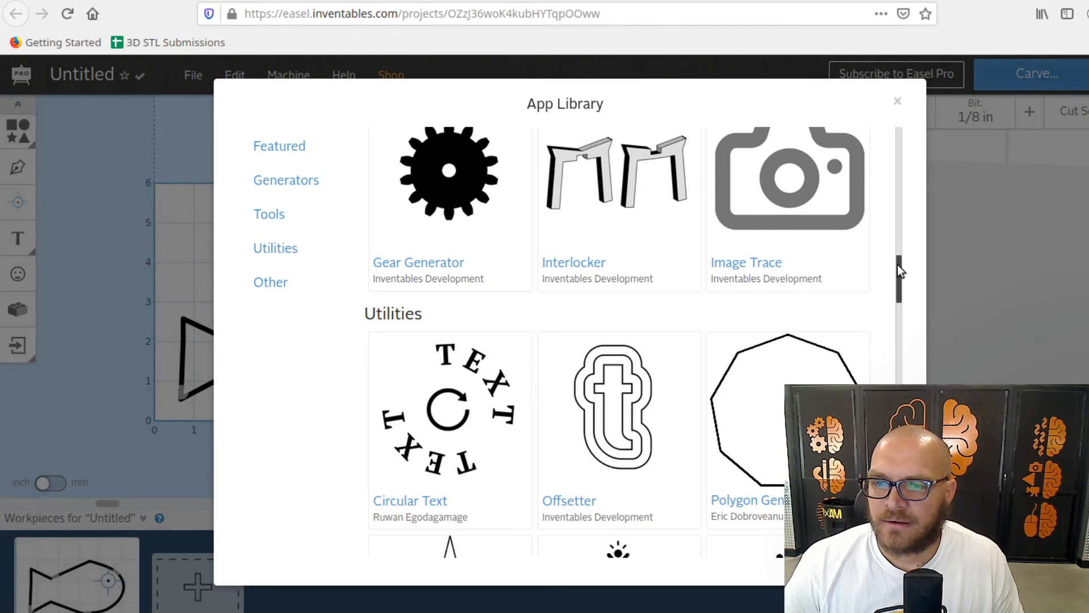
pyautogui.moveTo(898, 264)
pyautogui.mouseDown()
pyautogui.moveTo(901, 314)
pyautogui.moveTo(904, 265)
pyautogui.mouseUp()
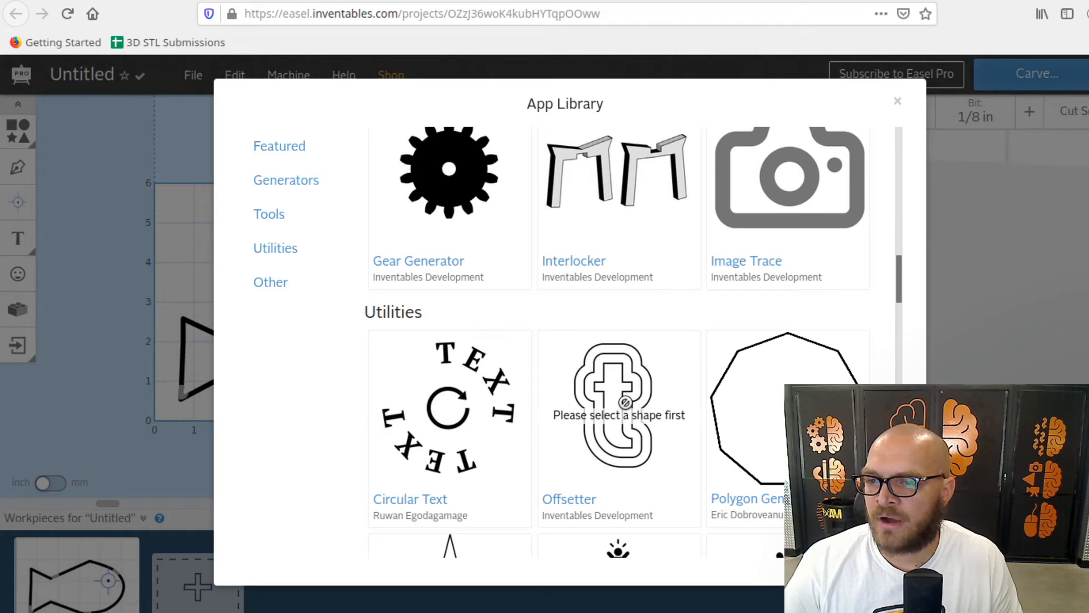
pyautogui.moveTo(900, 275); pyautogui.dragTo(900, 291)
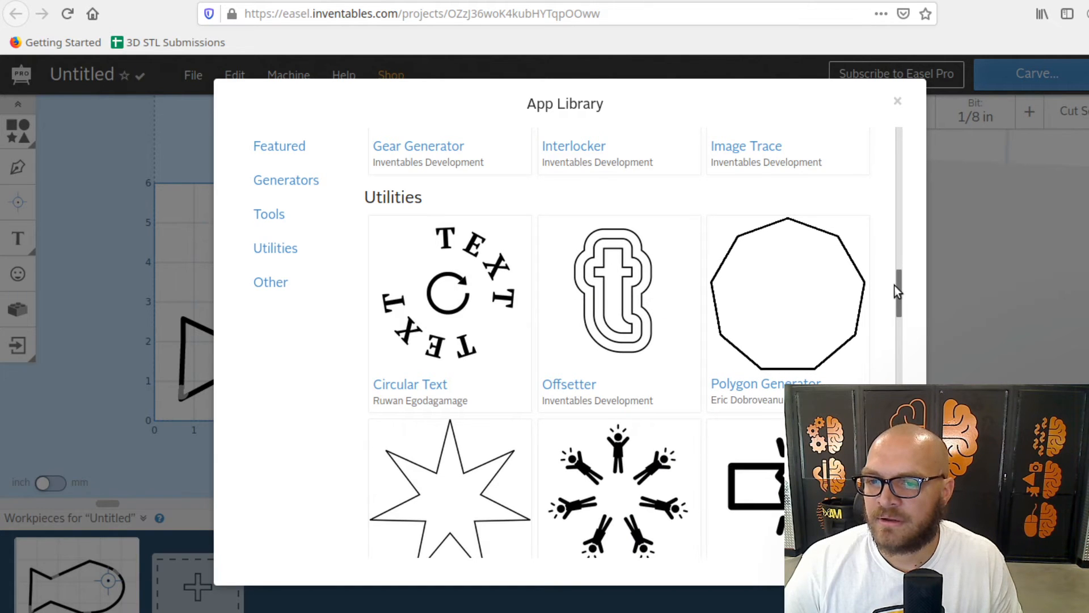
pyautogui.moveTo(896, 291); pyautogui.dragTo(897, 320)
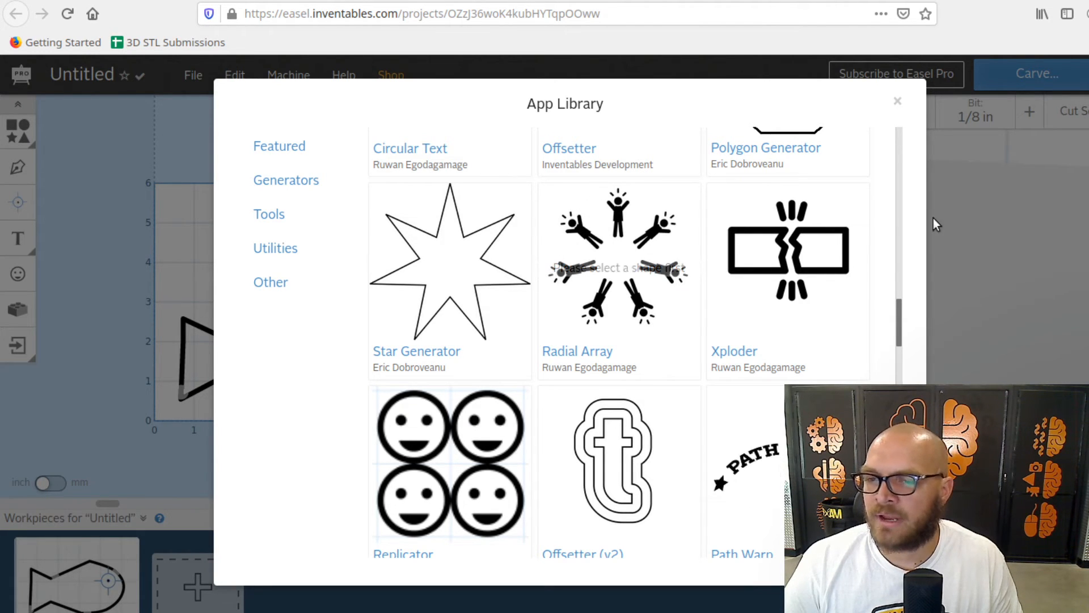
pyautogui.moveTo(901, 325); pyautogui.dragTo(901, 345)
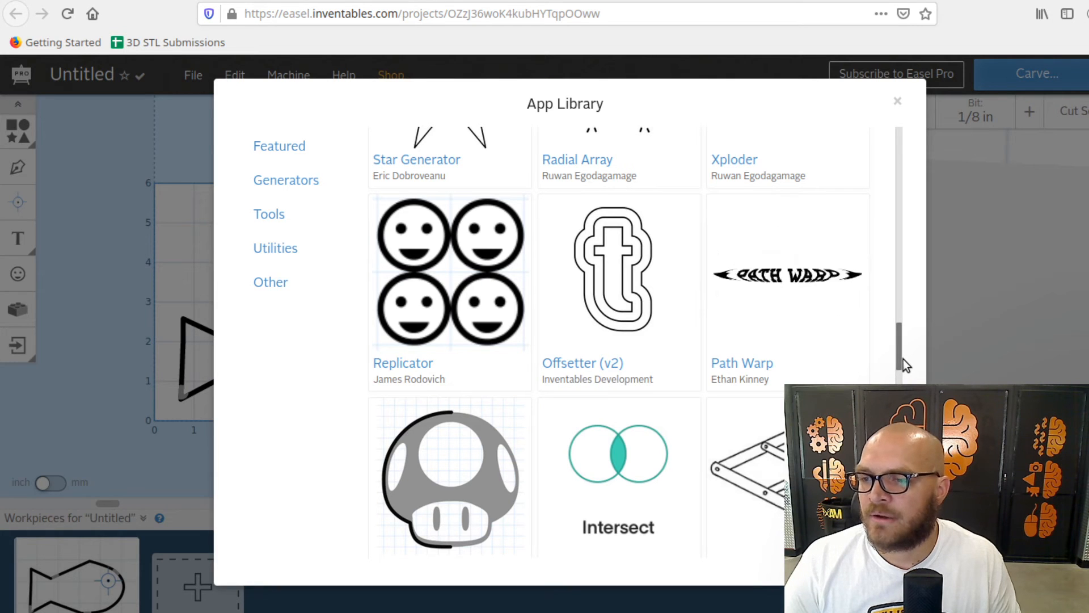
pyautogui.moveTo(904, 359); pyautogui.dragTo(898, 381)
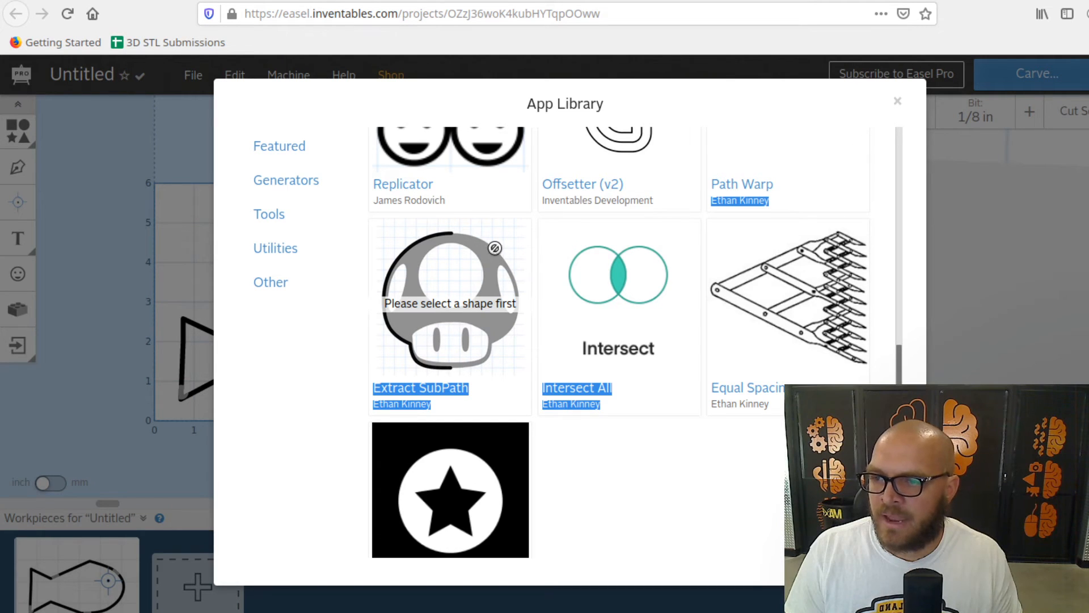
pyautogui.click(898, 101)
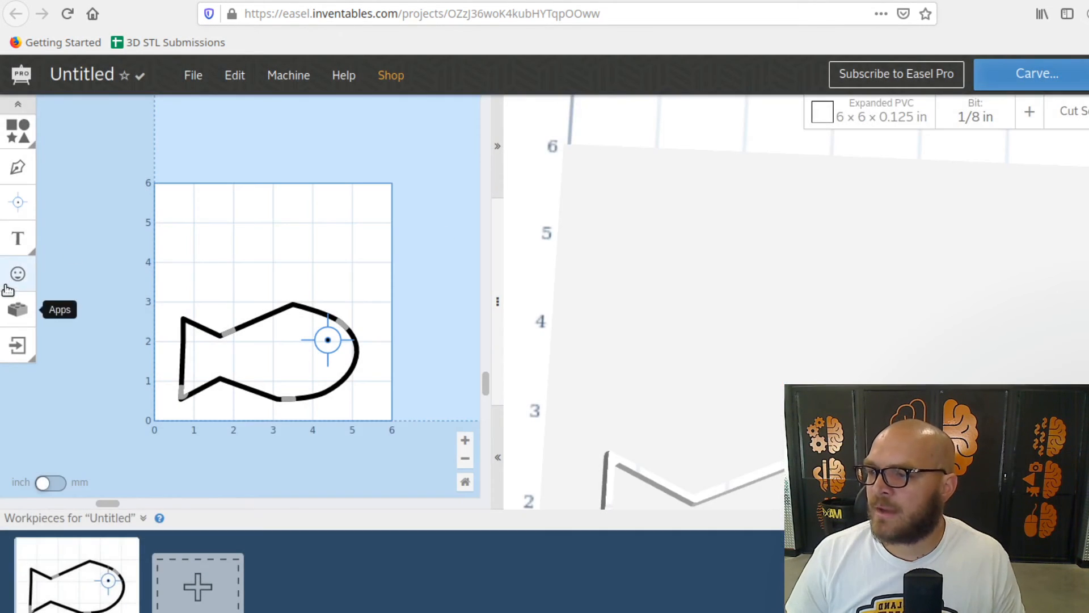
# - Show the file import options, and open the Google Images search page in a new browser tab
pyautogui.click(17, 348)
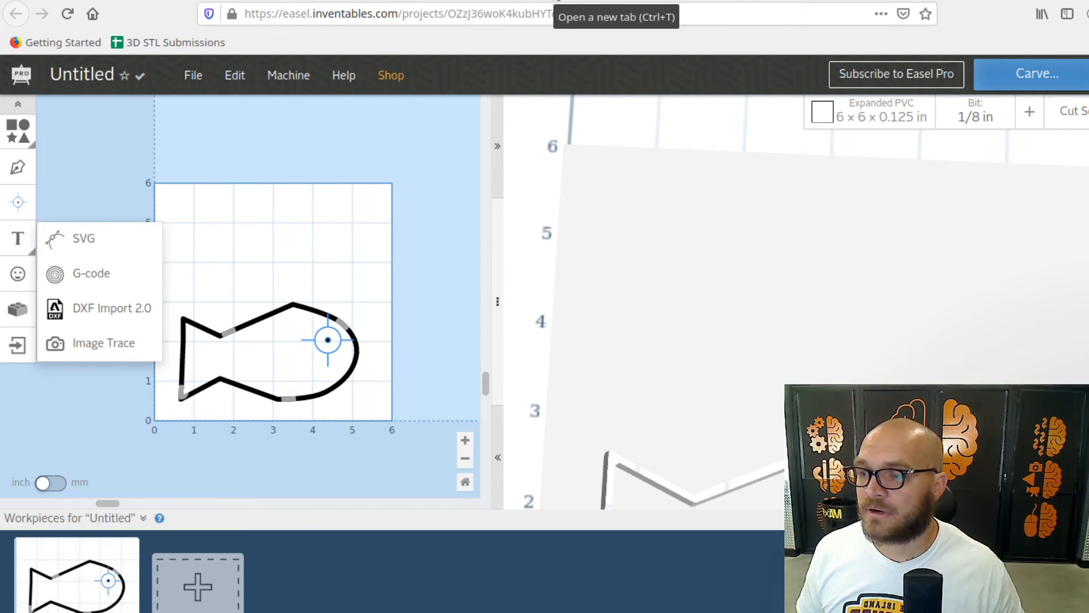
pyautogui.hotkey('ctrl', 't')
pyautogui.write('imges')
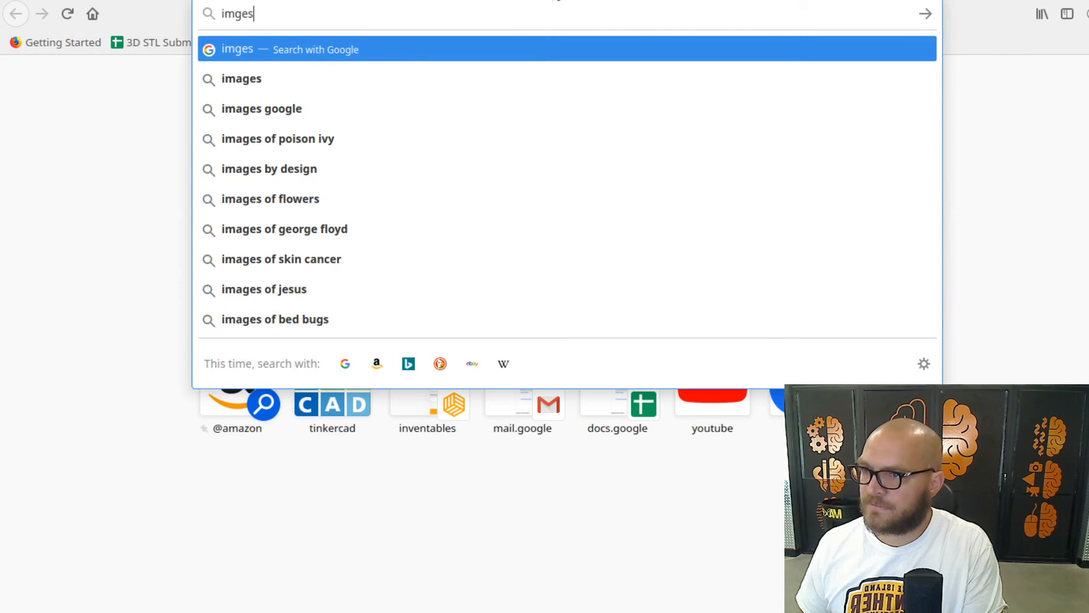
pyautogui.press('BackSpace')
pyautogui.press('BackSpace')
pyautogui.press('BackSpace')
pyautogui.write('ages')
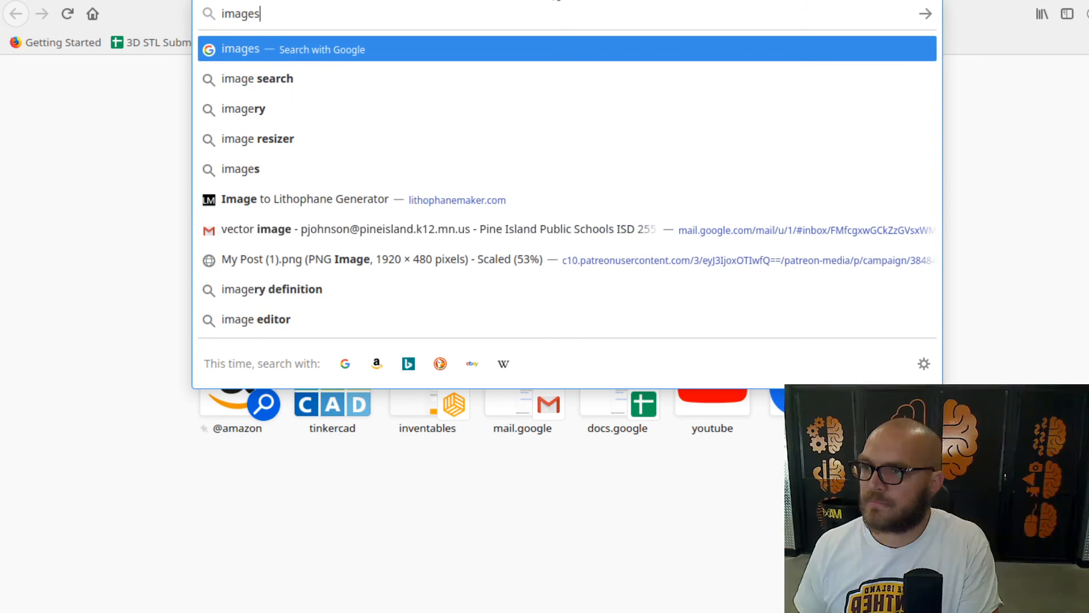
pyautogui.press('Return')
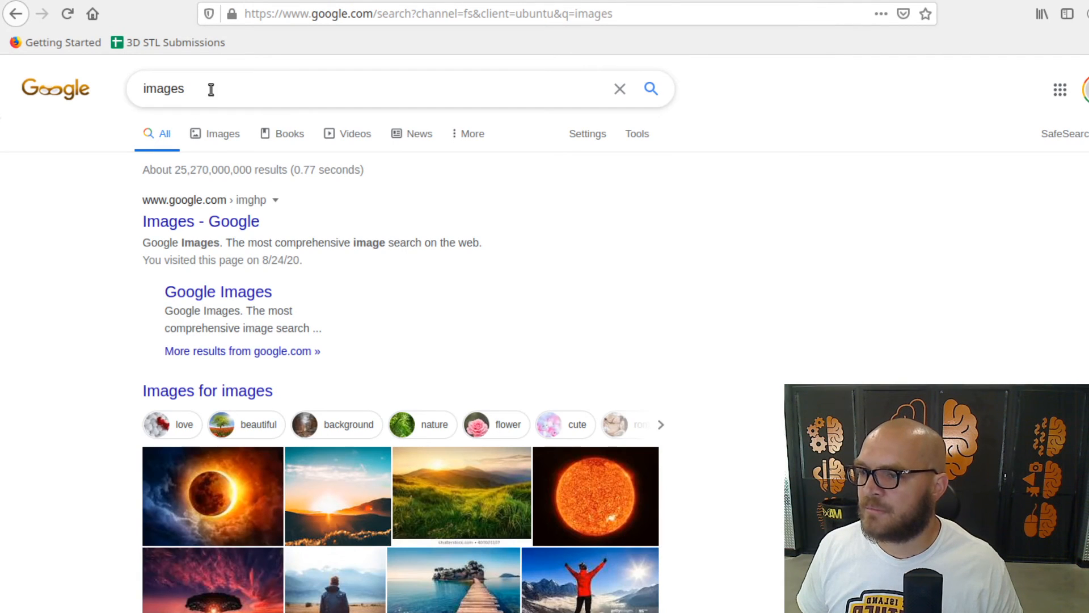
pyautogui.click(193, 223)
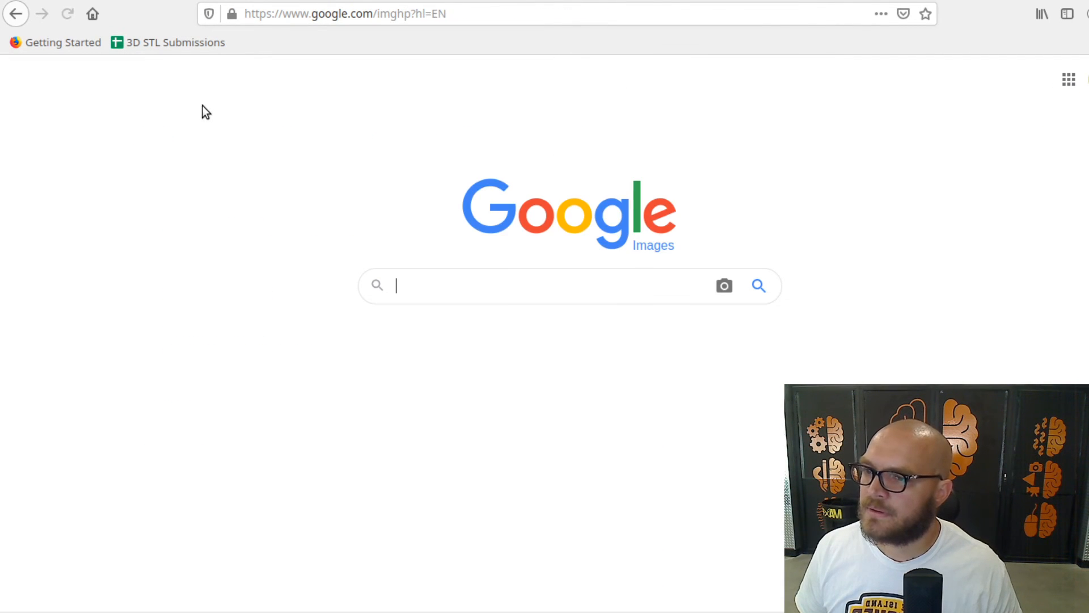
# - Search Google Images for "iron man" and look through the picture results
pyautogui.write('iron man')
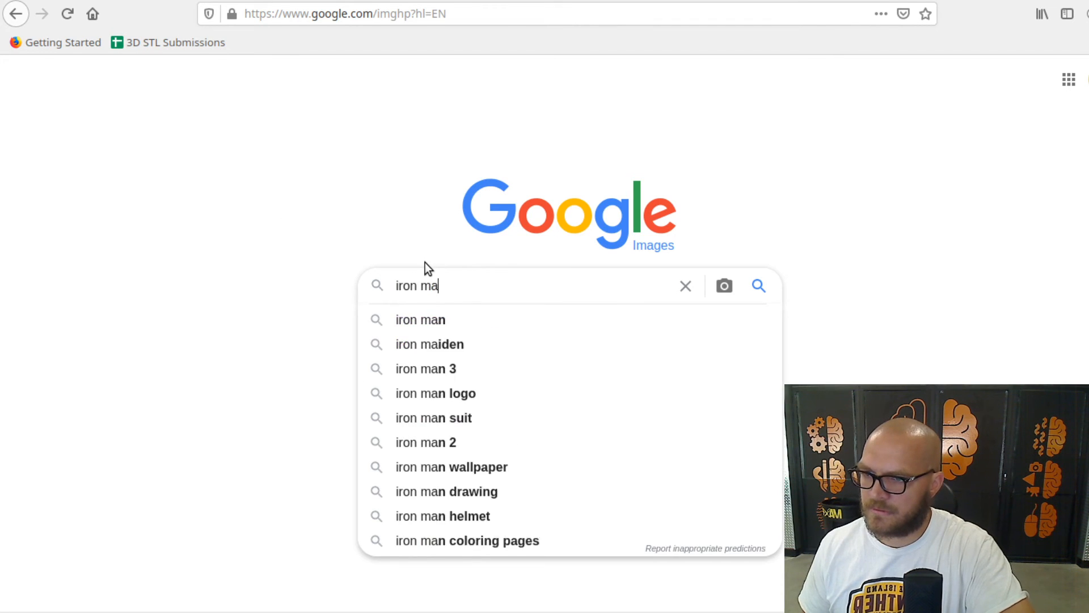
pyautogui.press('Return')
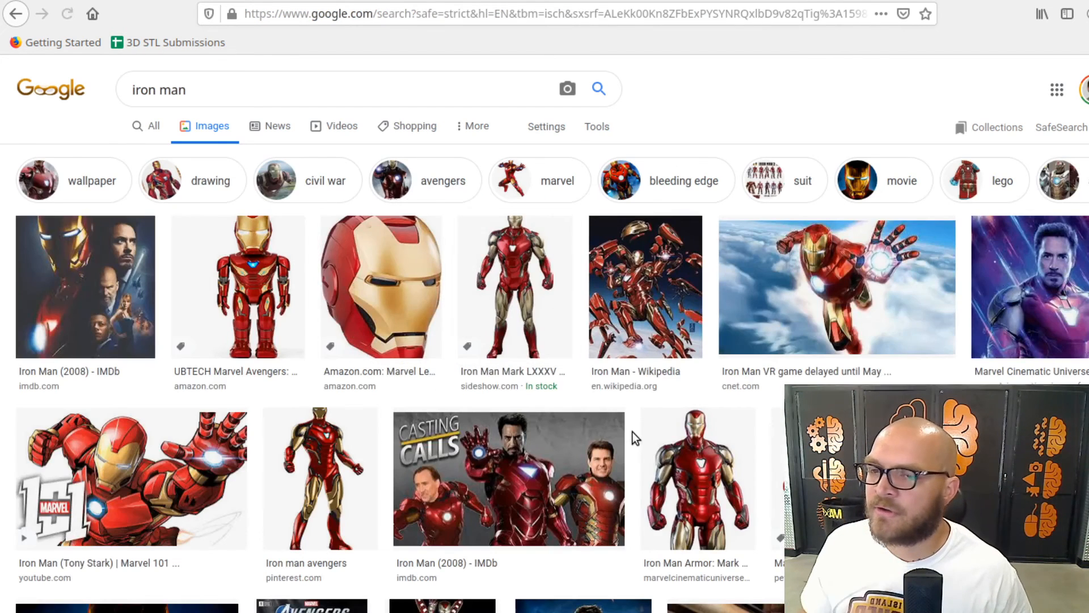
pyautogui.scroll(-2, 635, 437)
pyautogui.scroll(-10, 632, 431)
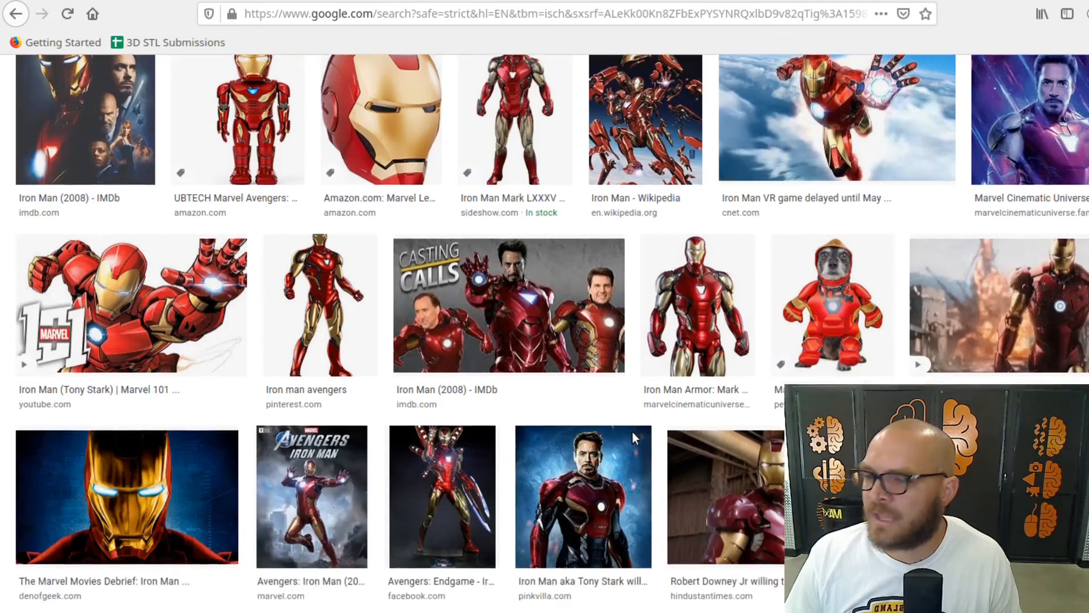
pyautogui.scroll(-5, 632, 431)
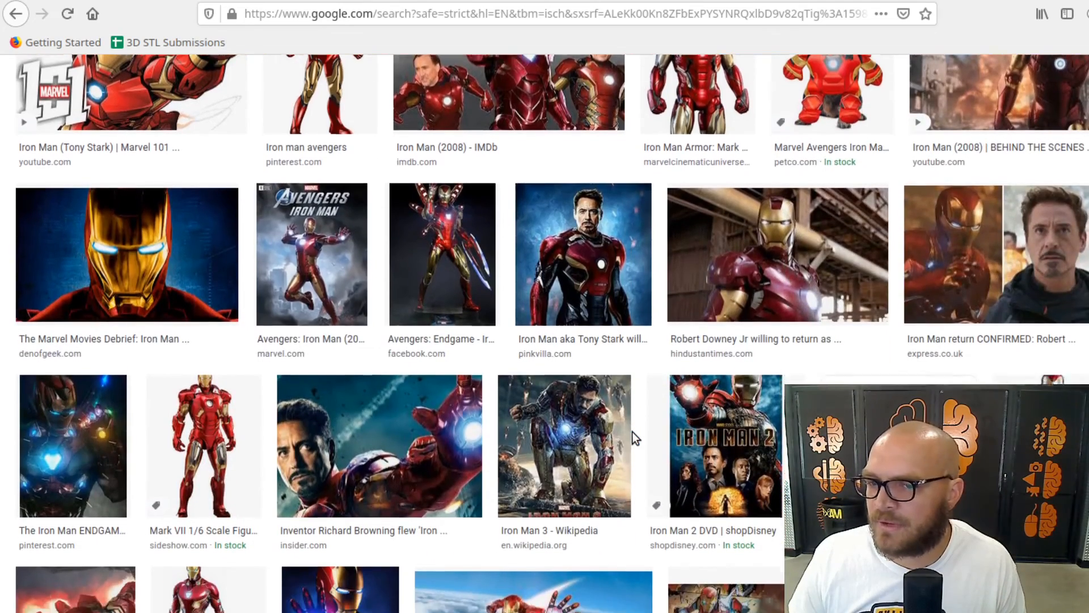
pyautogui.click(1073, 276)
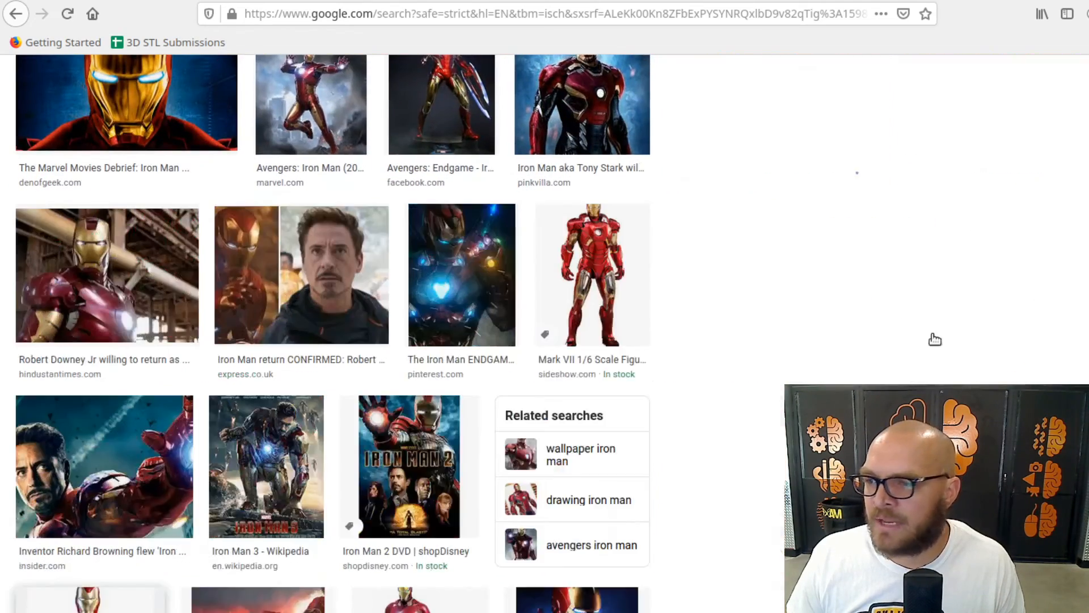
pyautogui.rightClick(886, 240)
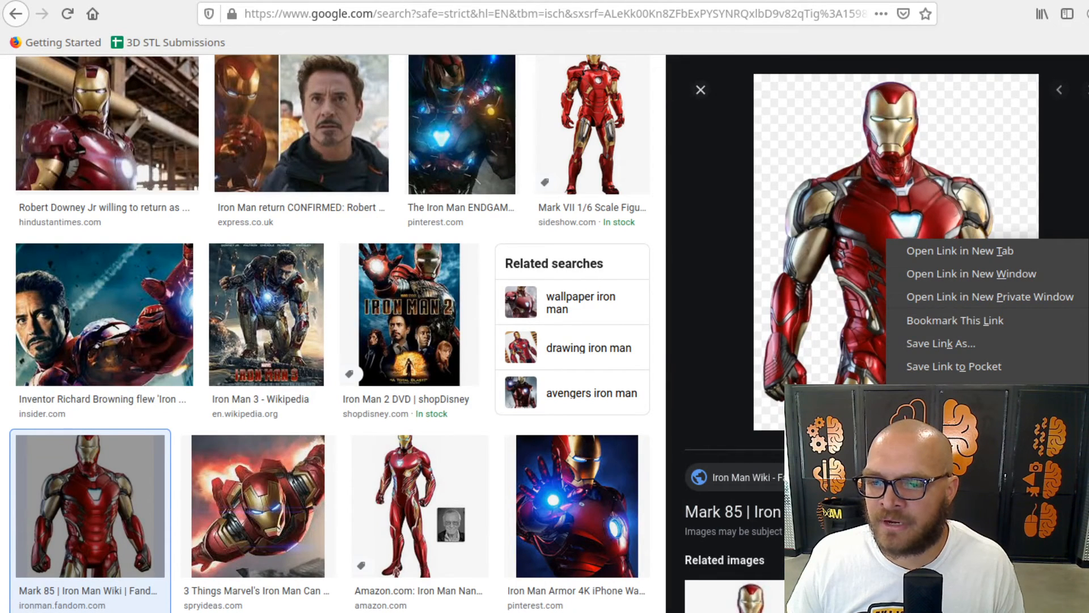
pyautogui.click(933, 483)
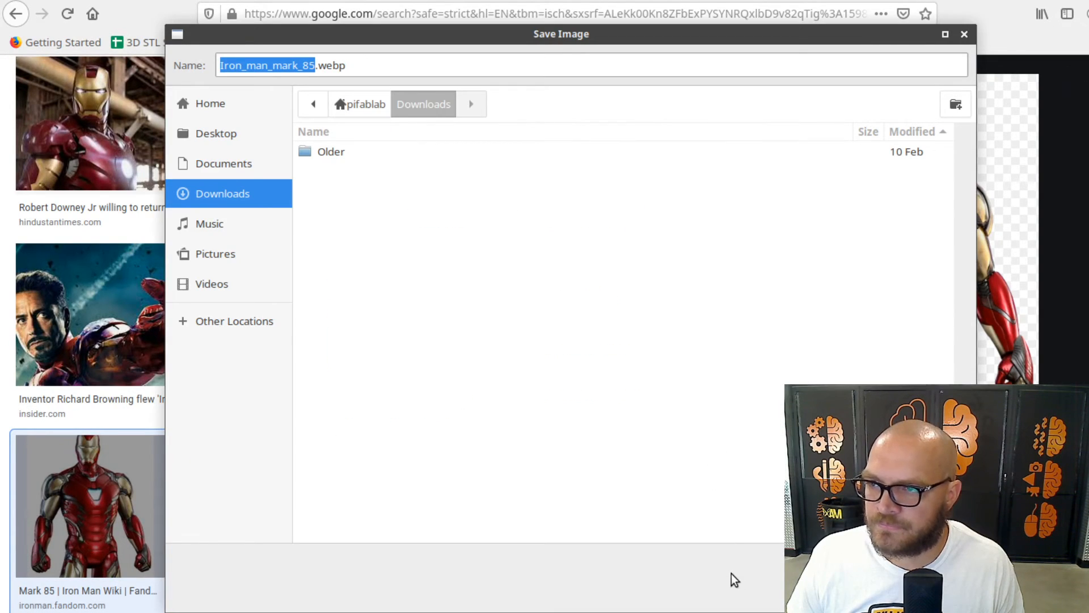
pyautogui.click(965, 34)
pyautogui.scroll(-5, 851, 170)
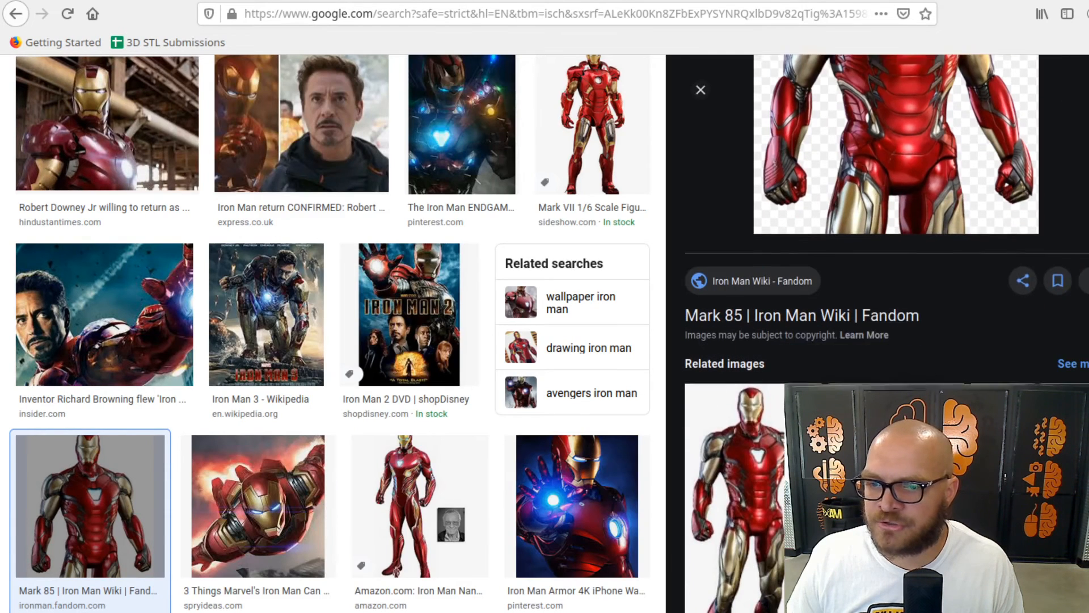
pyautogui.scroll(6, 564, 201)
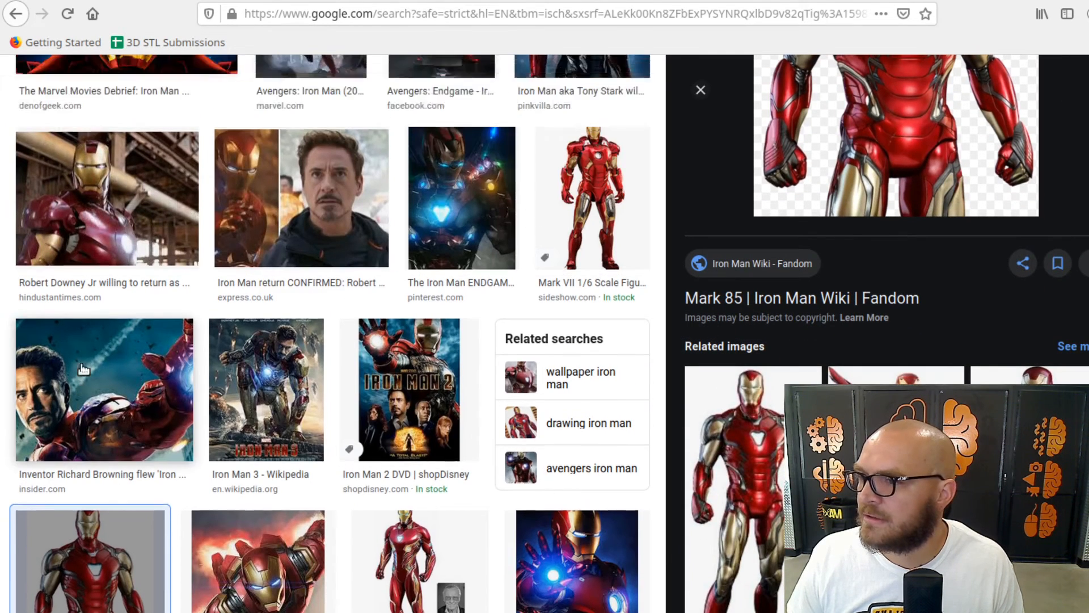
pyautogui.scroll(5, 280, 323)
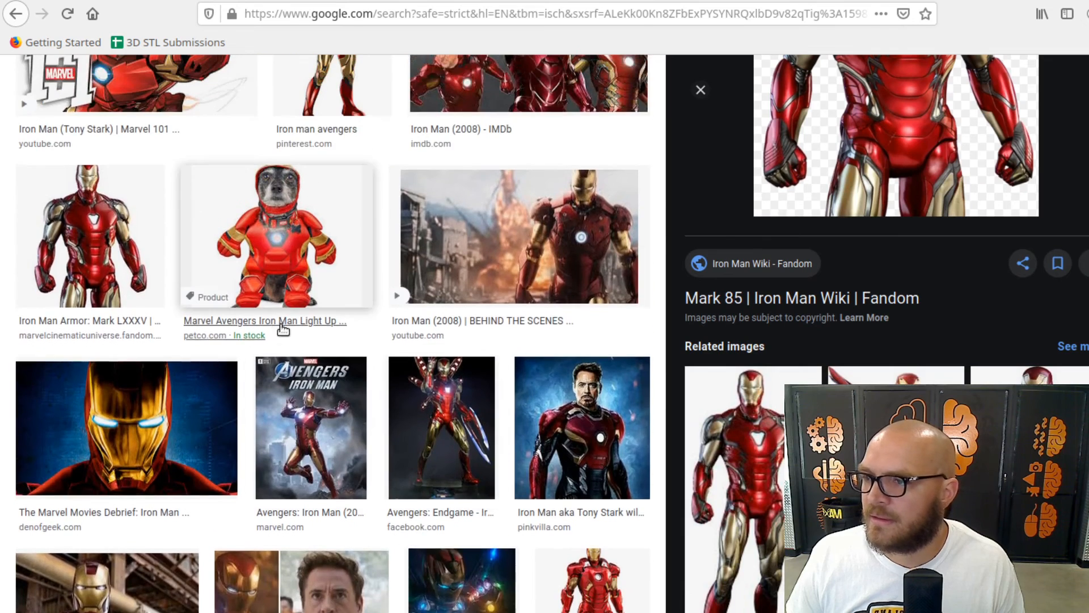
pyautogui.scroll(9, 275, 276)
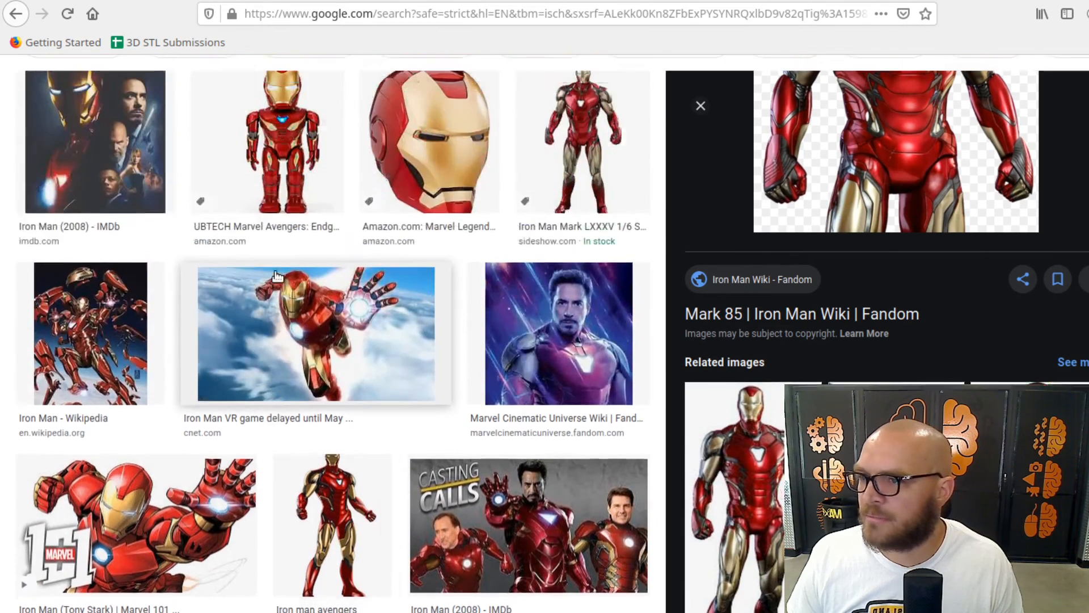
# - Refine the image search to "iron man jpeg"
pyautogui.click(205, 90)
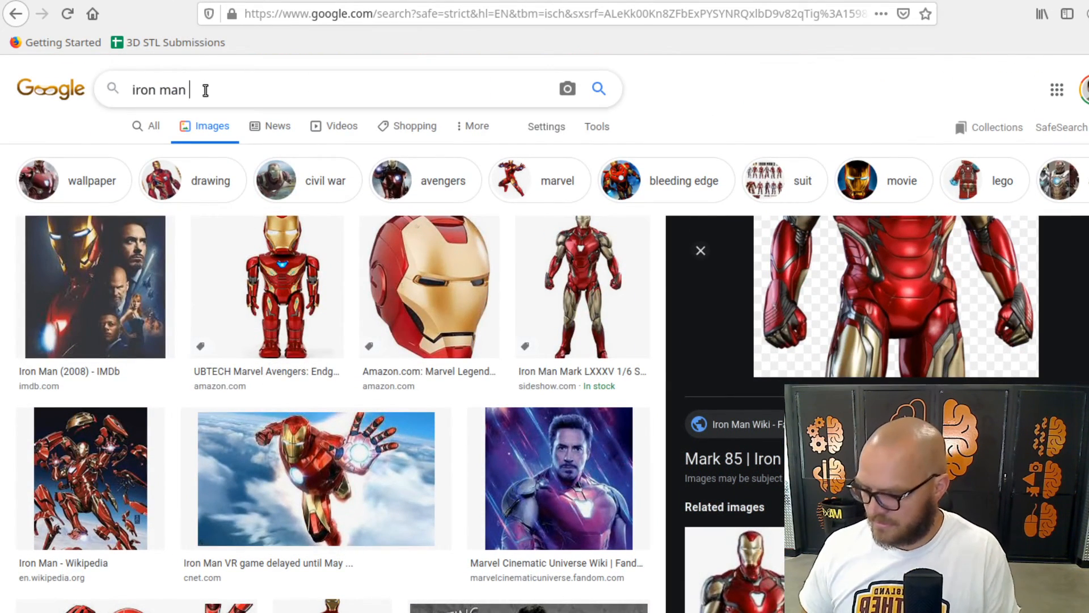
pyautogui.write('je')
pyautogui.press('BackSpace')
pyautogui.write('peg')
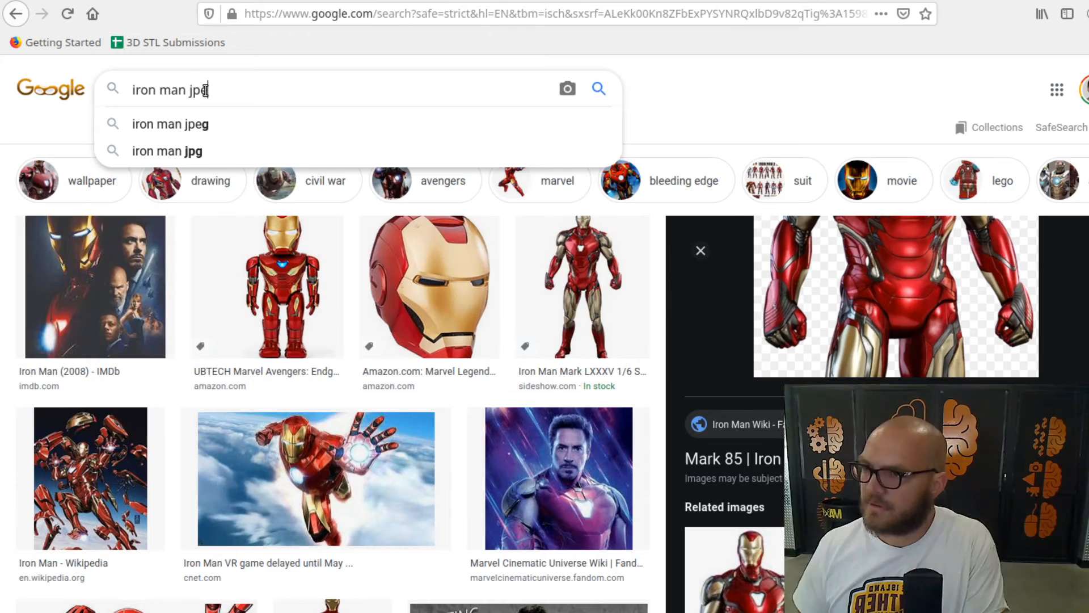
pyautogui.press('Return')
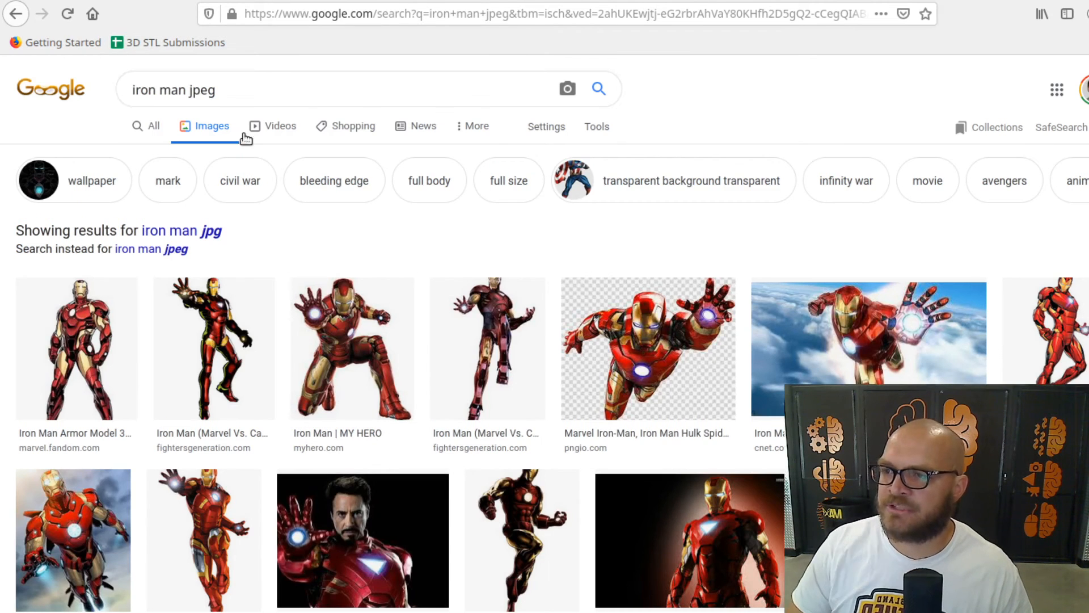
# - Save the full-body Iron Man picture from Birmingham Zoo to Downloads as Iron-Man-action-pose-e1570573664862.jpg
pyautogui.click(1065, 334)
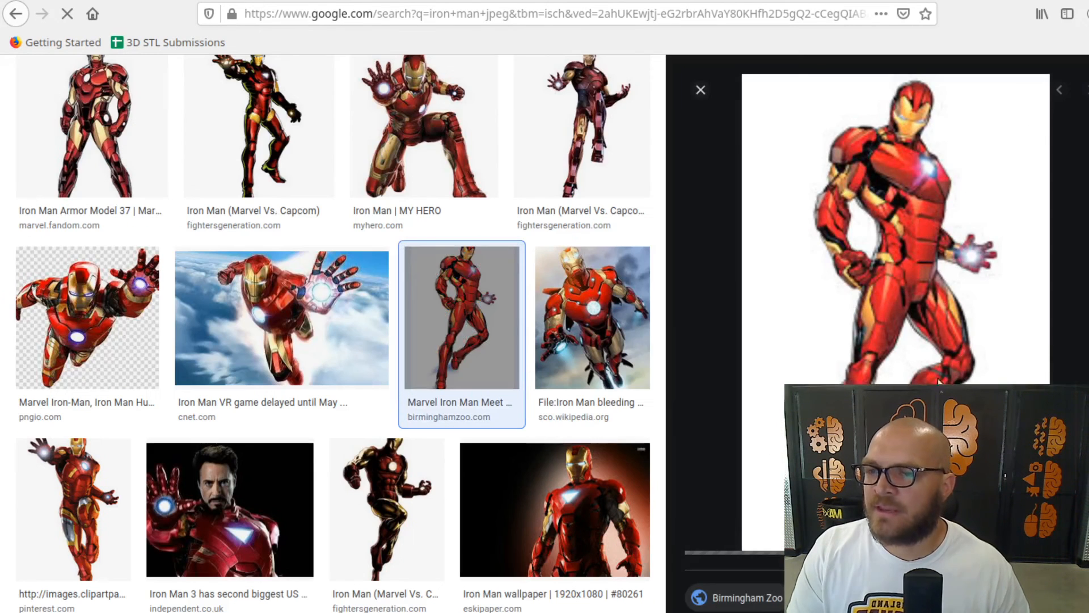
pyautogui.rightClick(923, 276)
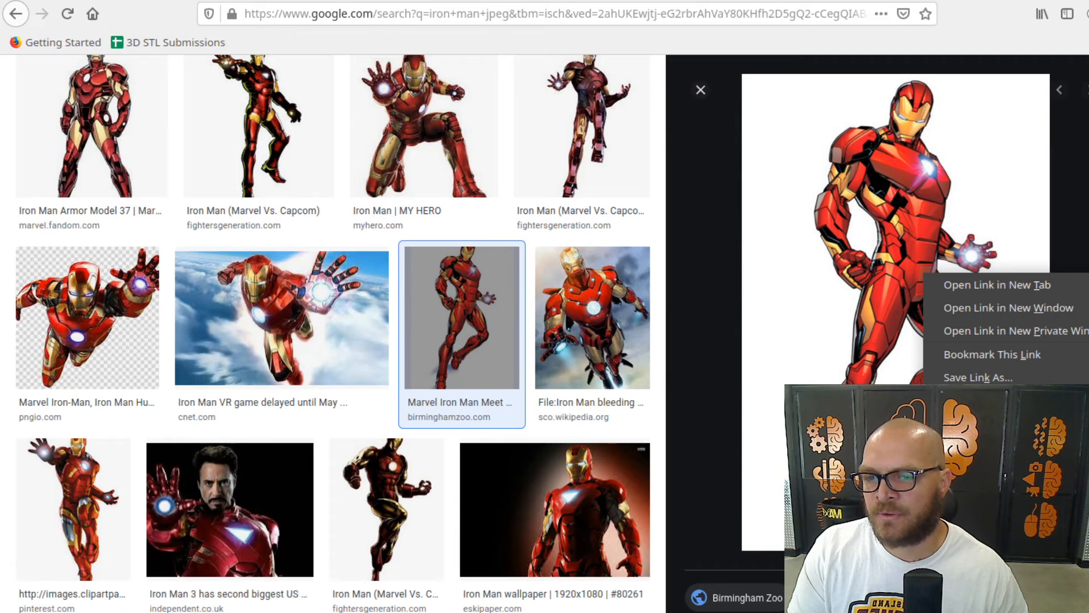
pyautogui.press('v')
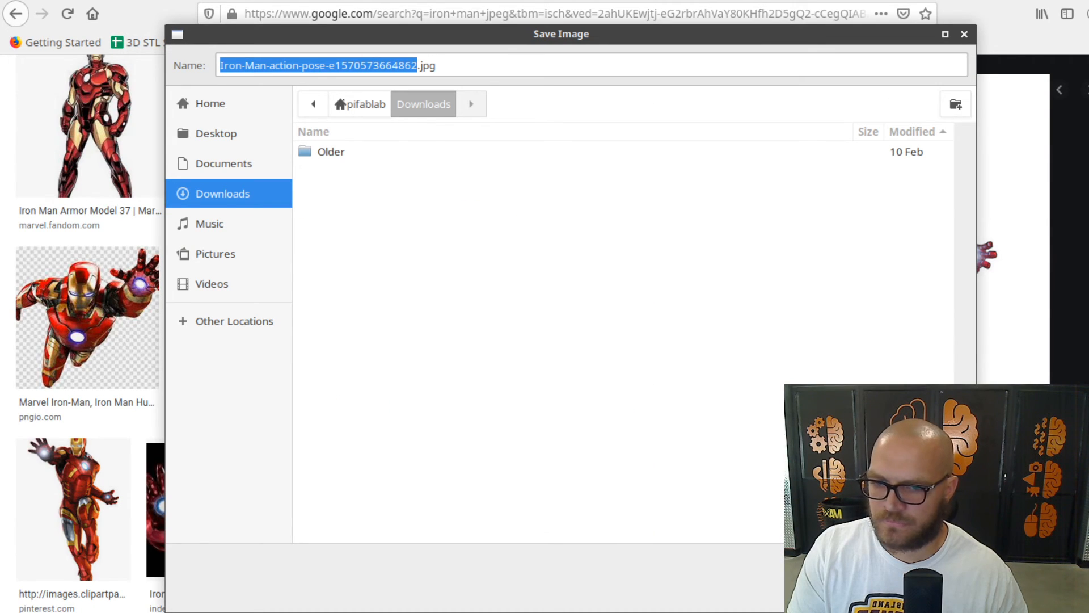
pyautogui.press('Return')
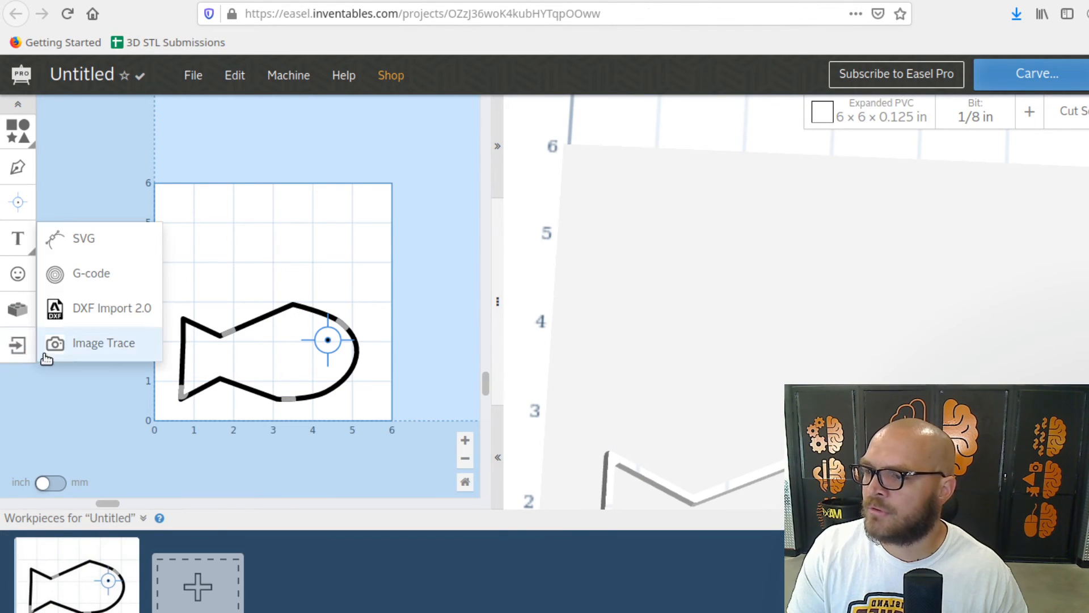
# - Return to Easel and upload Iron-Man-action-pose-e1570573664862.jpg from Downloads into Image Trace
pyautogui.click(67, 354)
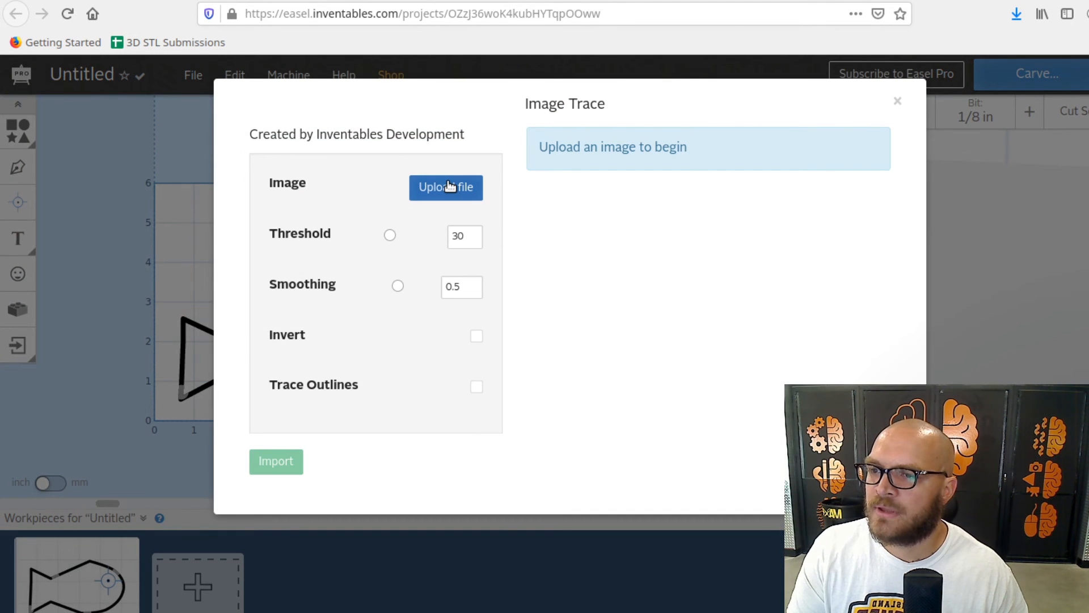
pyautogui.click(447, 187)
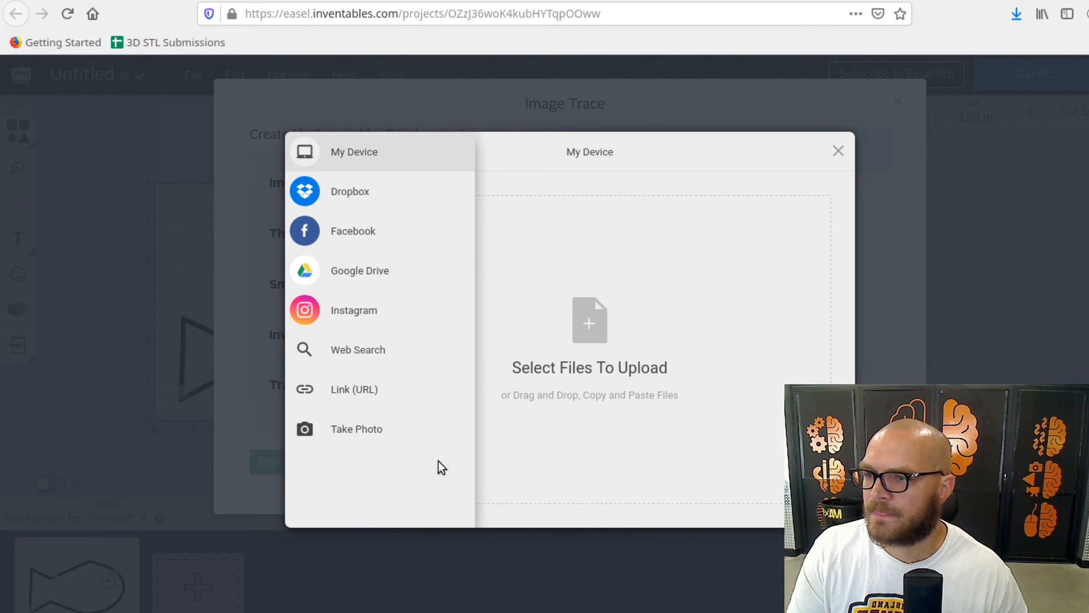
pyautogui.click(562, 345)
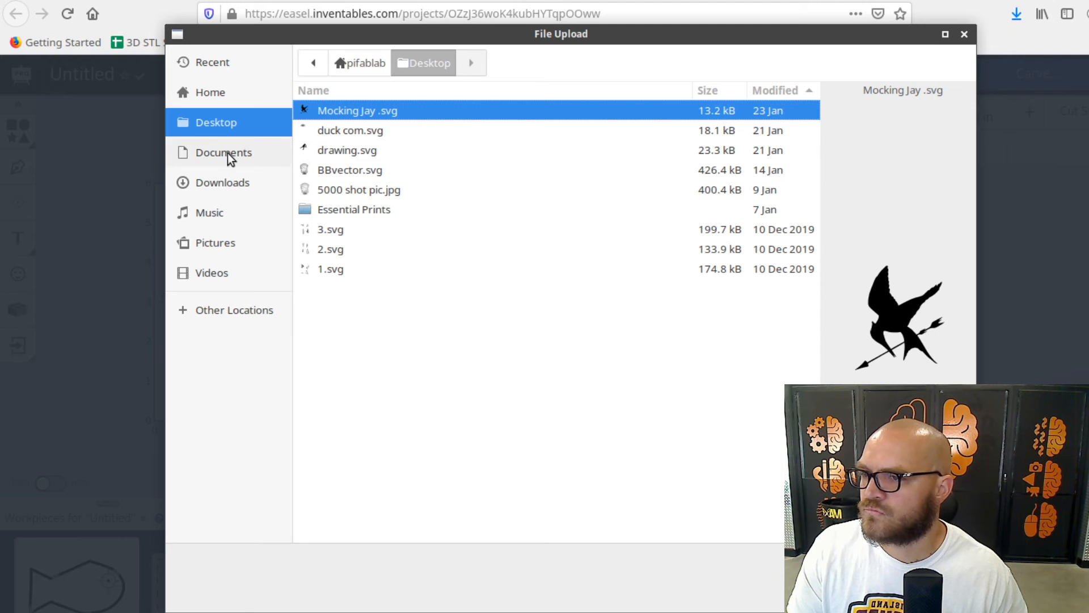
pyautogui.click(224, 181)
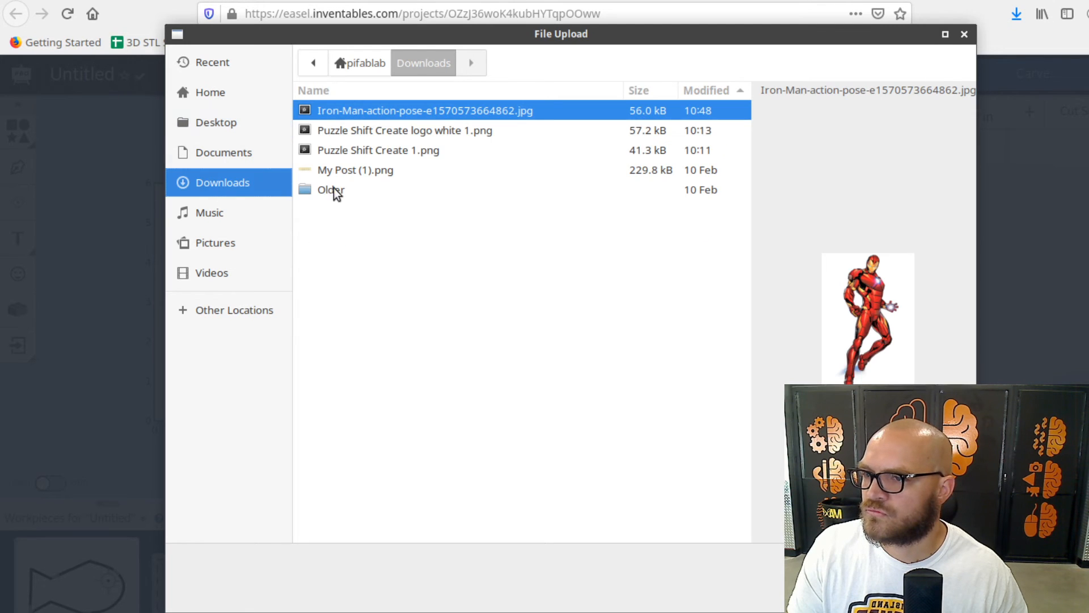
pyautogui.doubleClick(390, 108)
pyautogui.click(807, 506)
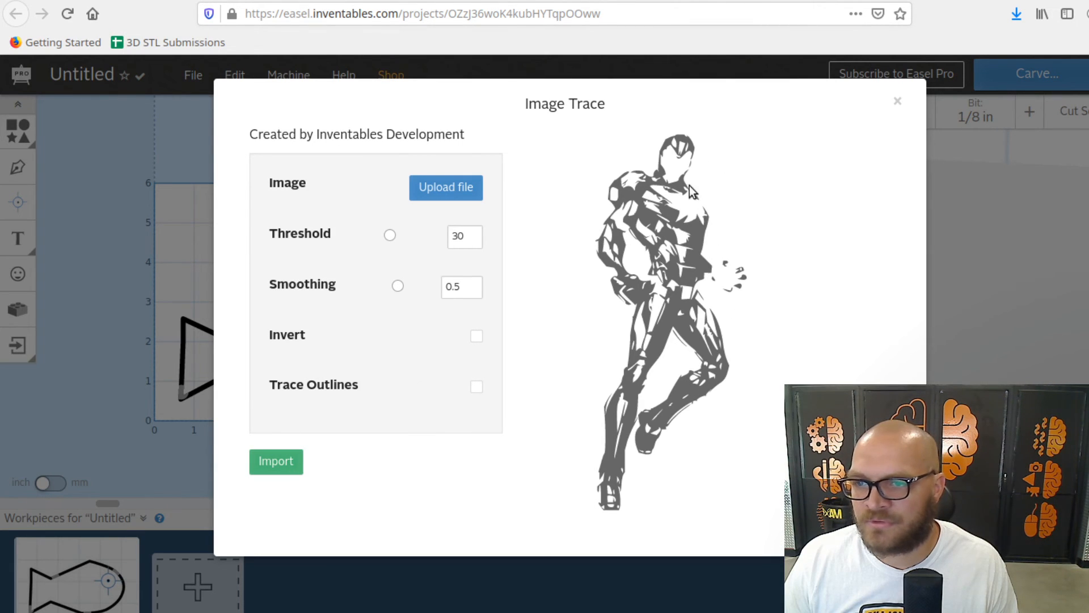
# - Close the Image Trace dialog, return to the Google image results for Iron Man and filter them by colour to black and white
pyautogui.click(898, 102)
pyautogui.hotkey('alt', 'Tab')
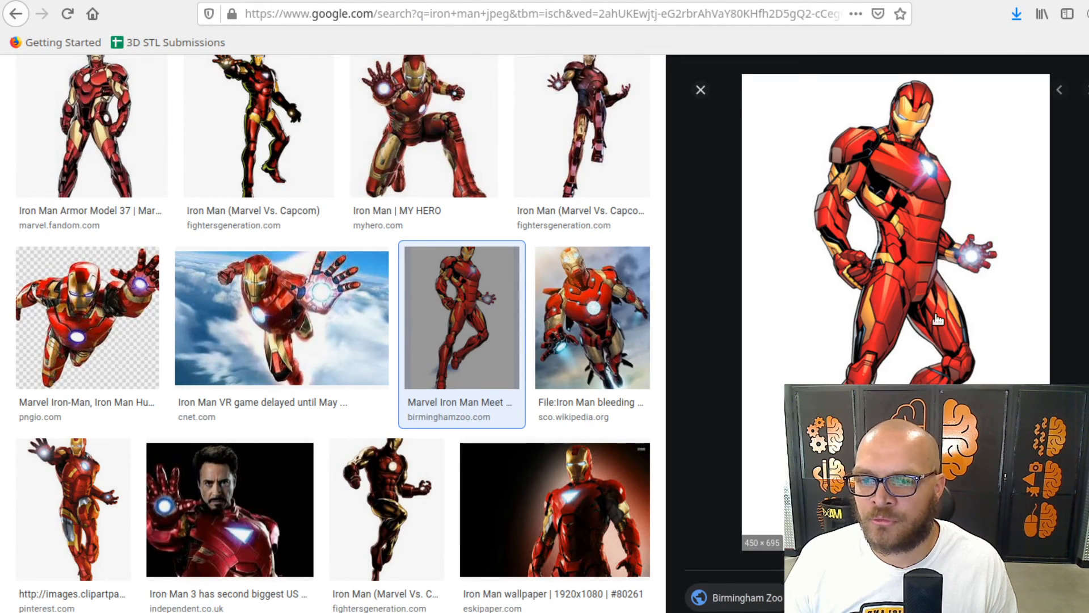
pyautogui.scroll(4, 165, 375)
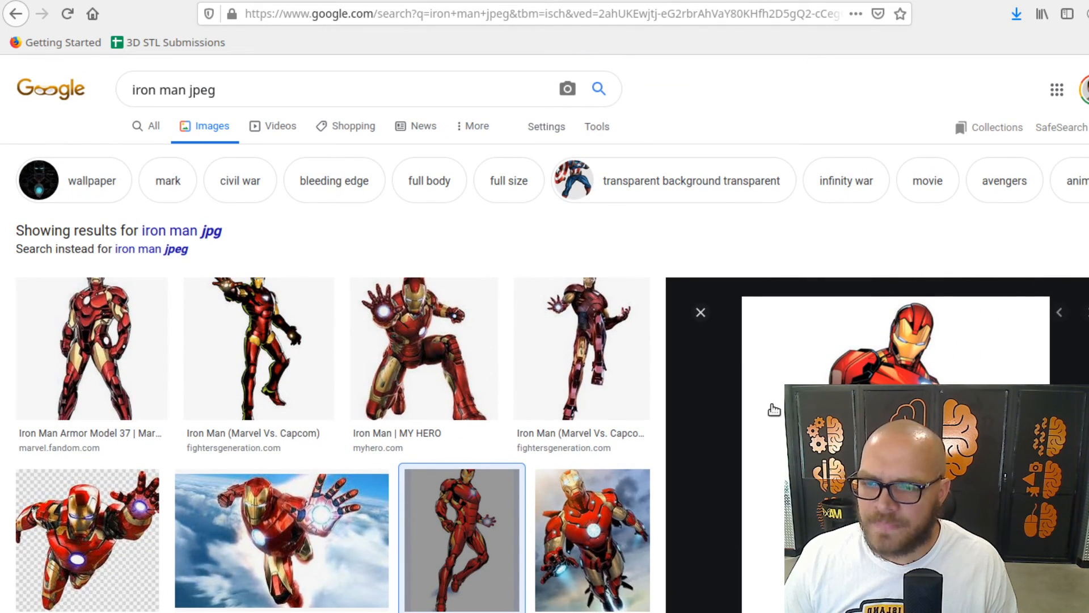
pyautogui.scroll(-5, 328, 577)
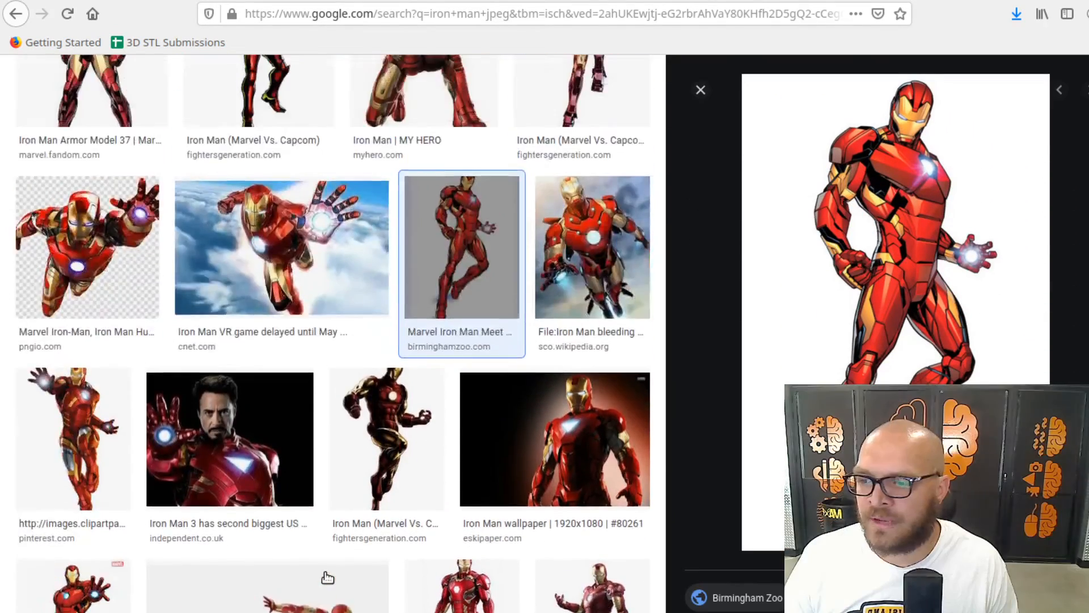
pyautogui.scroll(5, 328, 577)
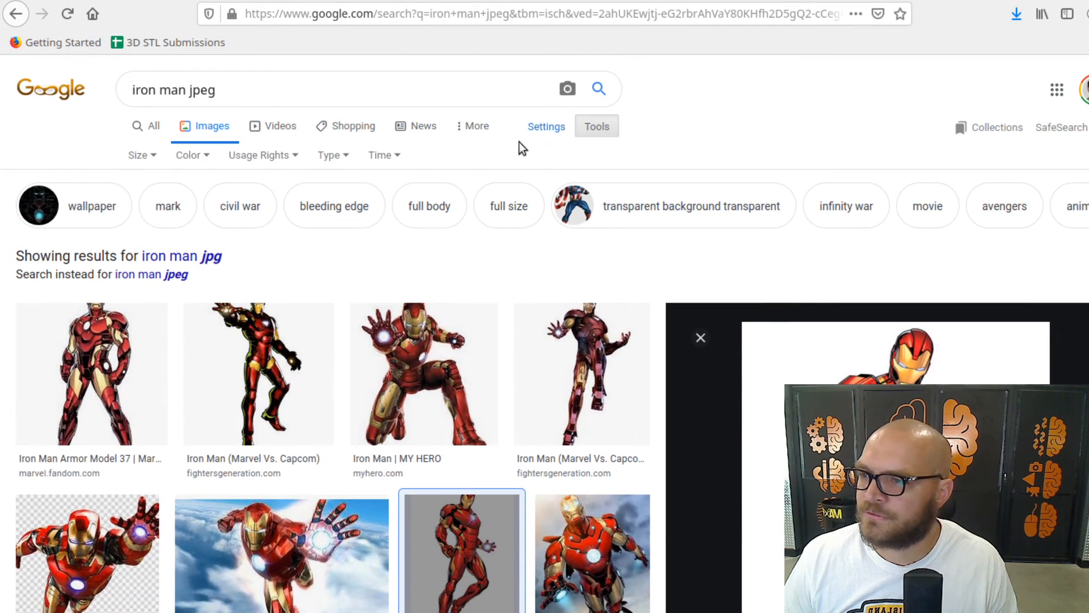
pyautogui.click(172, 160)
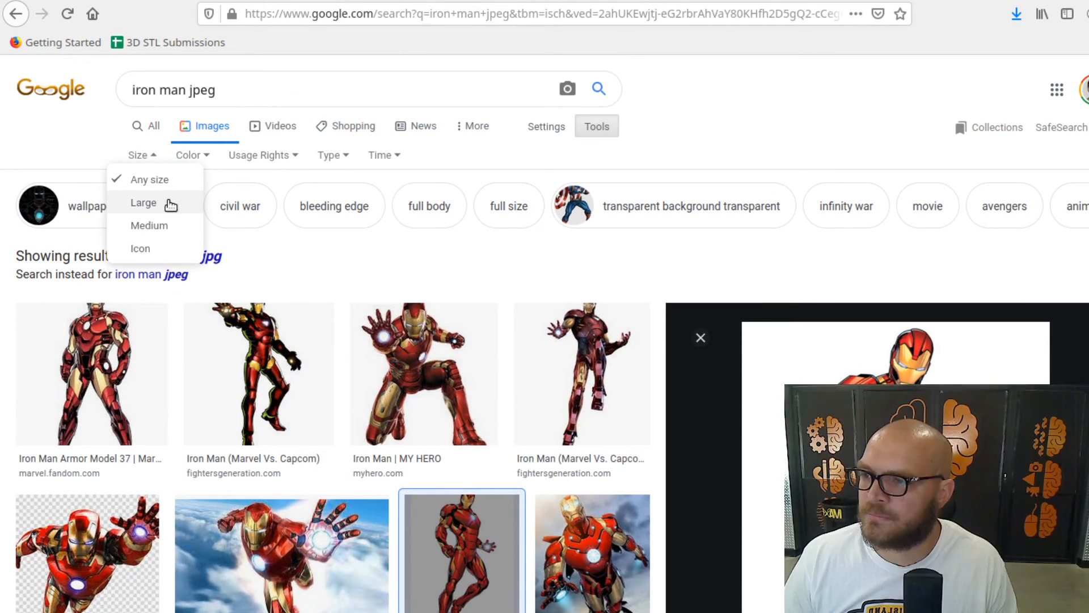
pyautogui.click(141, 157)
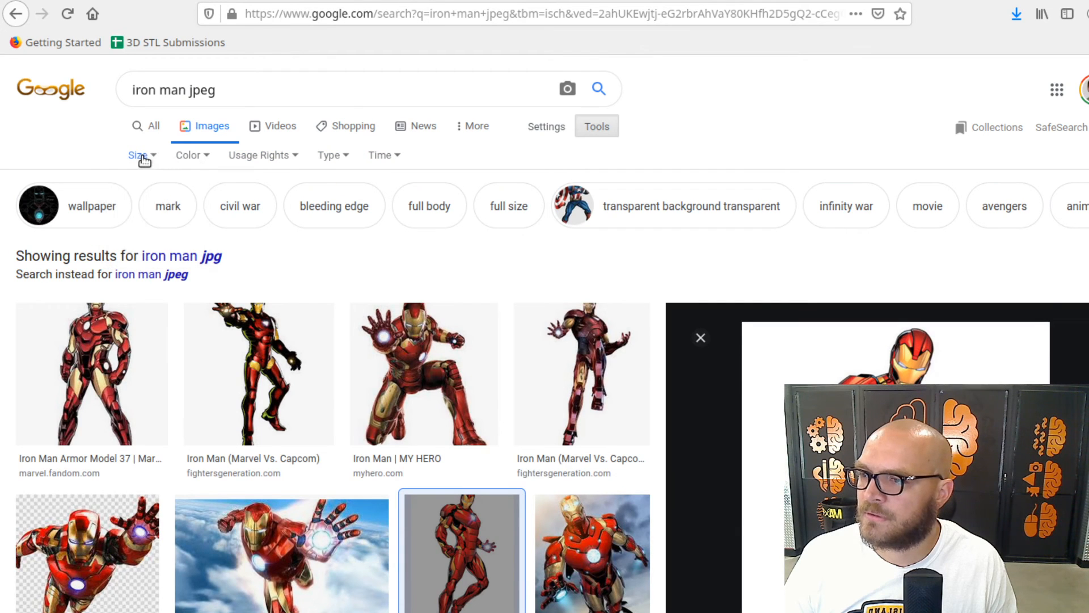
pyautogui.click(187, 156)
pyautogui.click(193, 204)
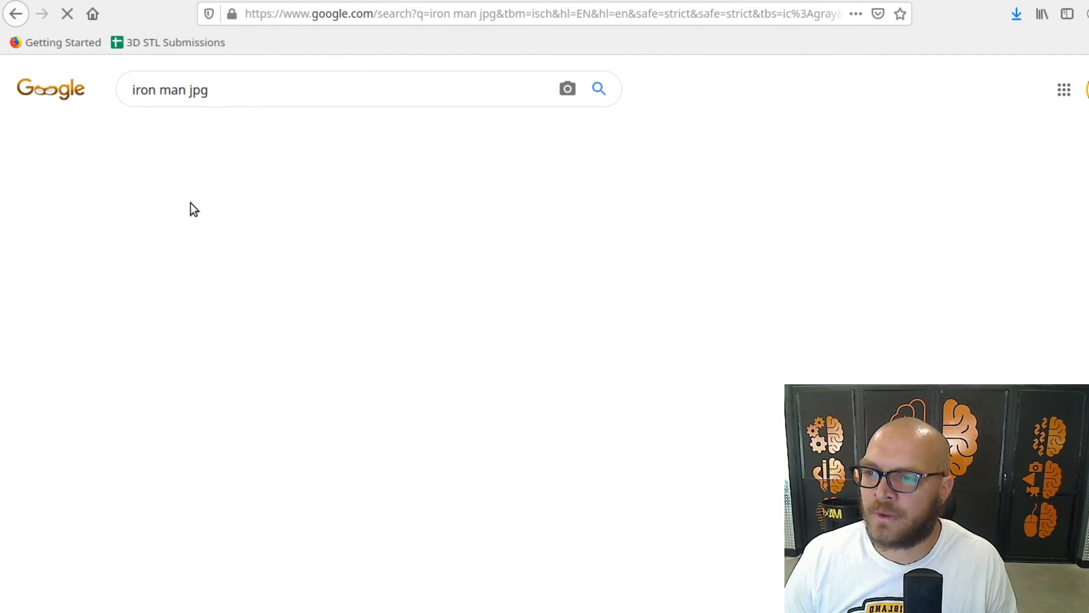
# - Save the "Iron man tattoo" mask picture from Pinterest to Downloads as dc75782ef05aabc97848d1e9c2c87a93.jpg
pyautogui.scroll(-10, 589, 427)
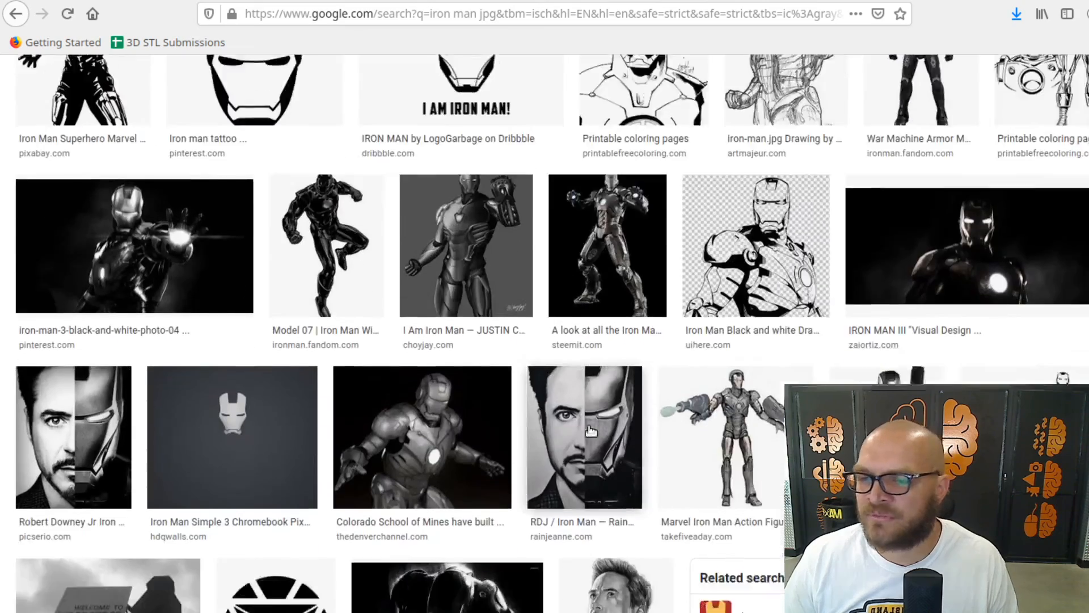
pyautogui.scroll(10, 577, 440)
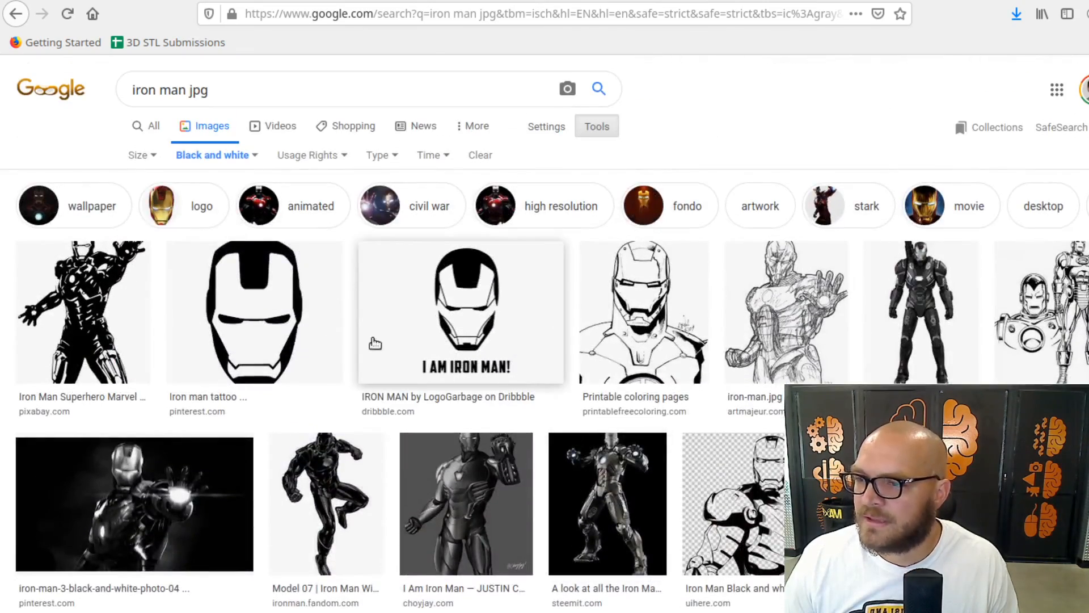
pyautogui.click(267, 322)
pyautogui.rightClick(894, 264)
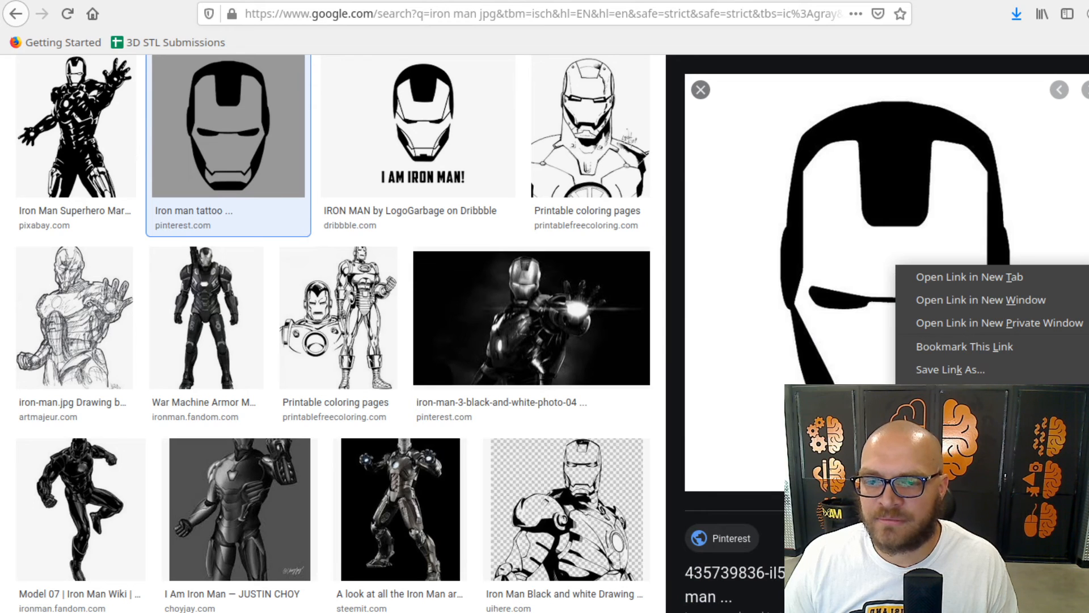
pyautogui.click(837, 356)
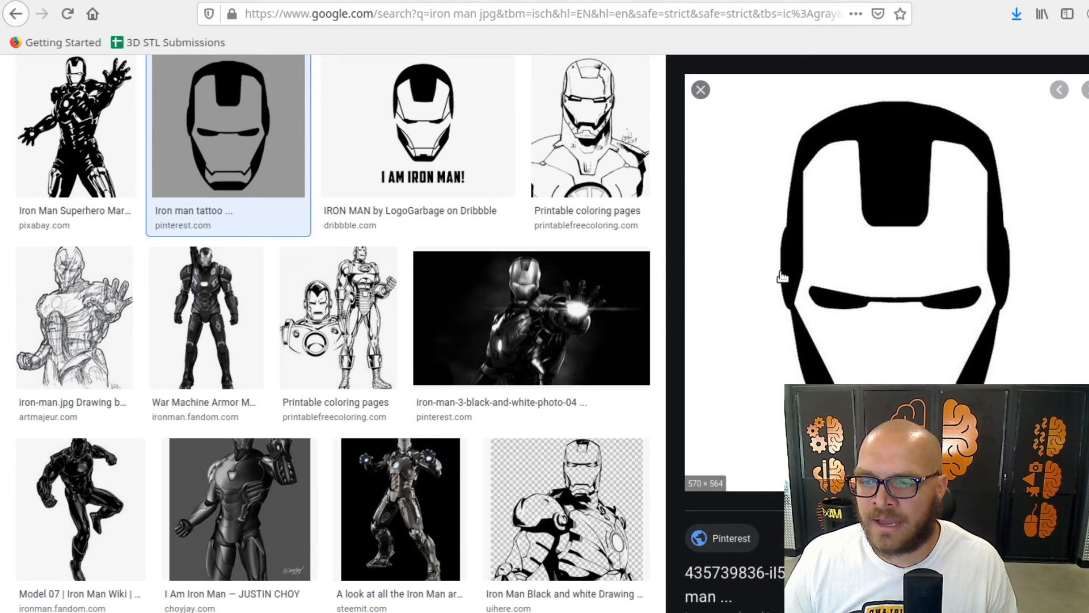
pyautogui.rightClick(925, 307)
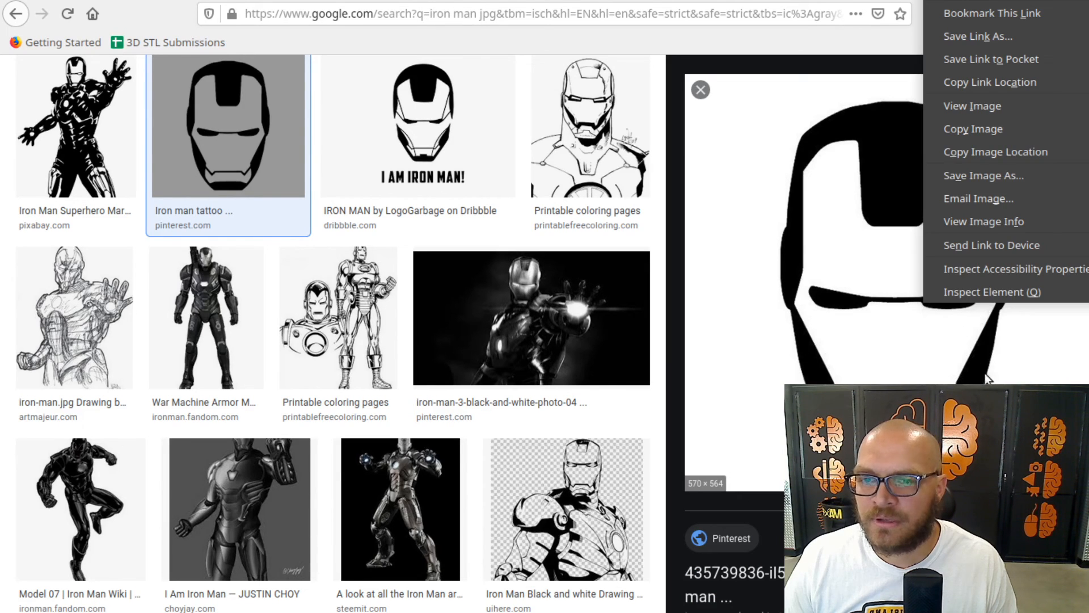
pyautogui.click(1013, 176)
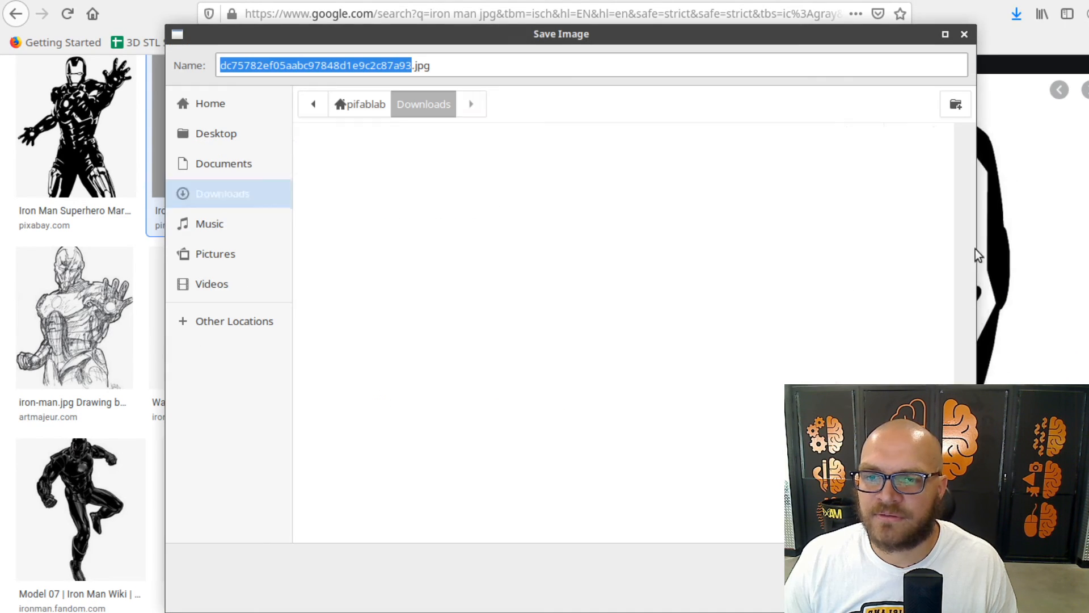
pyautogui.press('Return')
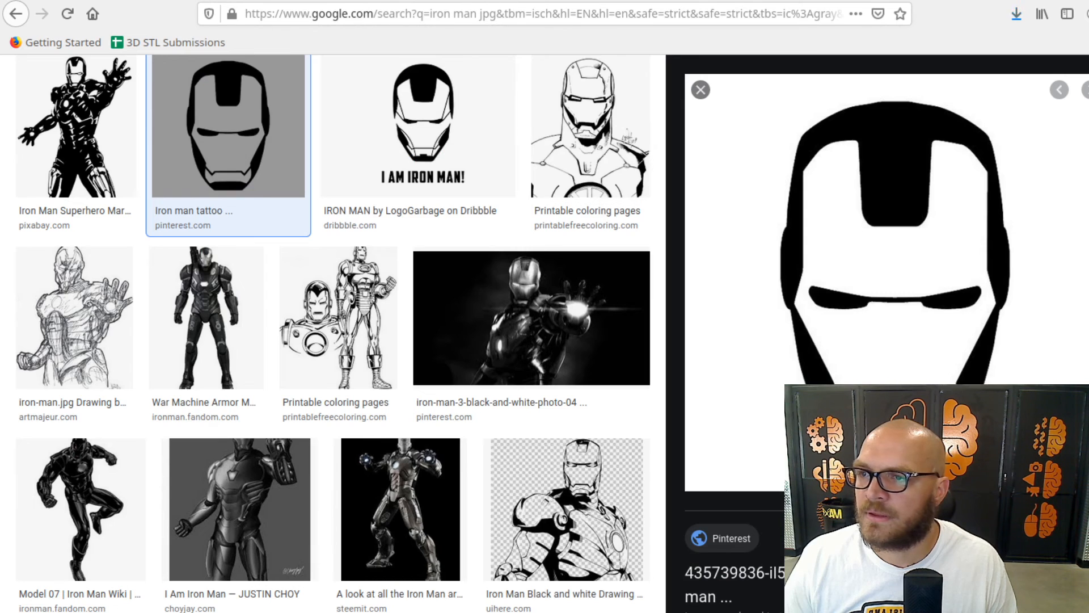
# - Switch back to the Easel project and start a new Image Trace import
pyautogui.click(267, 1)
pyautogui.click(16, 347)
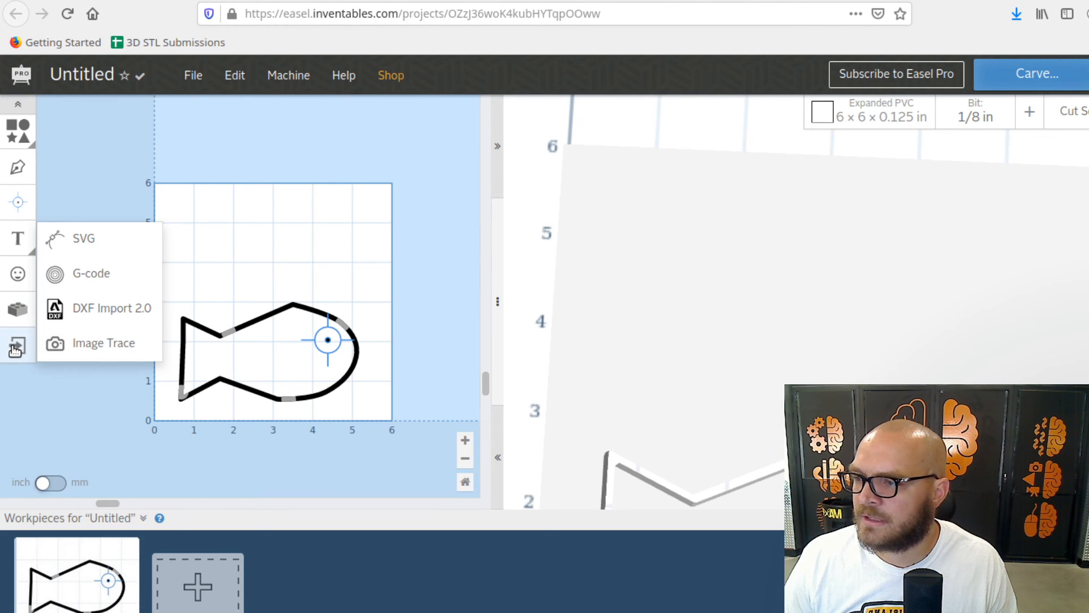
pyautogui.click(57, 344)
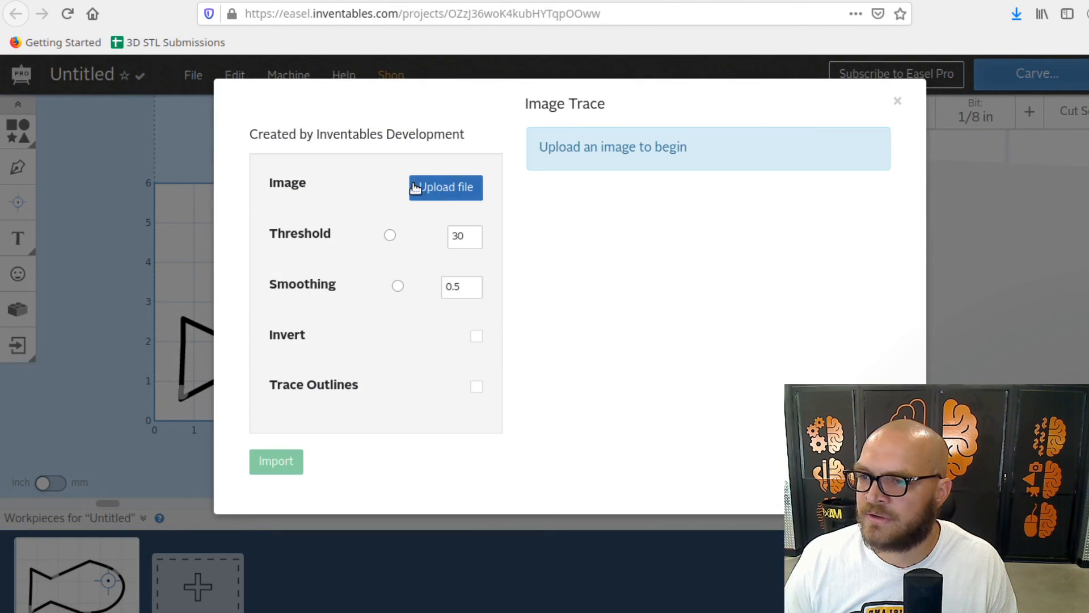
# - Try to upload dc75782ef05aabc97848d1e9c2c87a93.jpg from Downloads into Image Trace
pyautogui.click(453, 188)
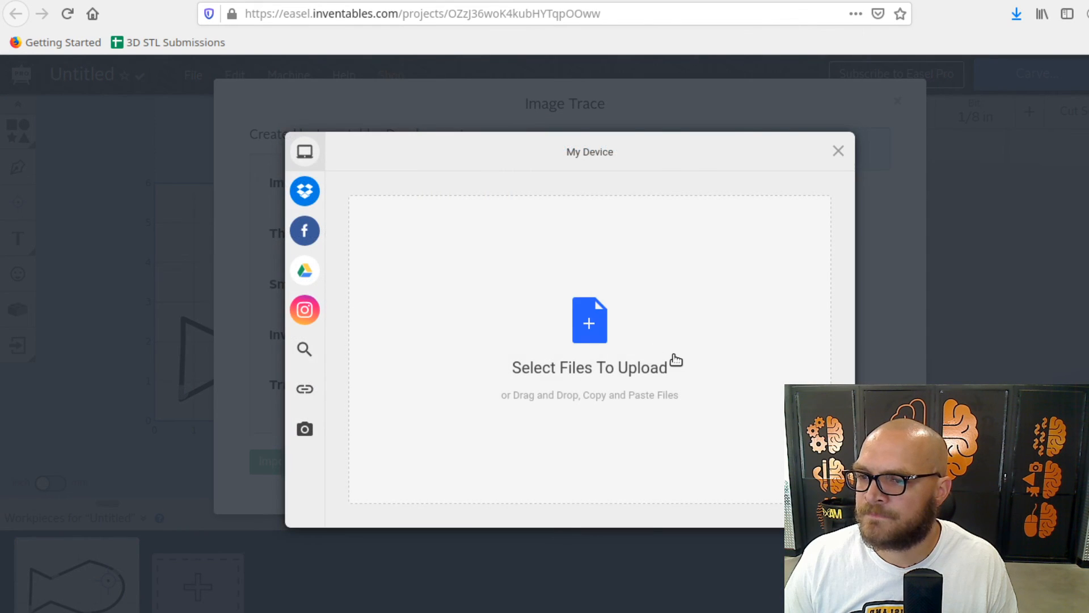
pyautogui.click(662, 353)
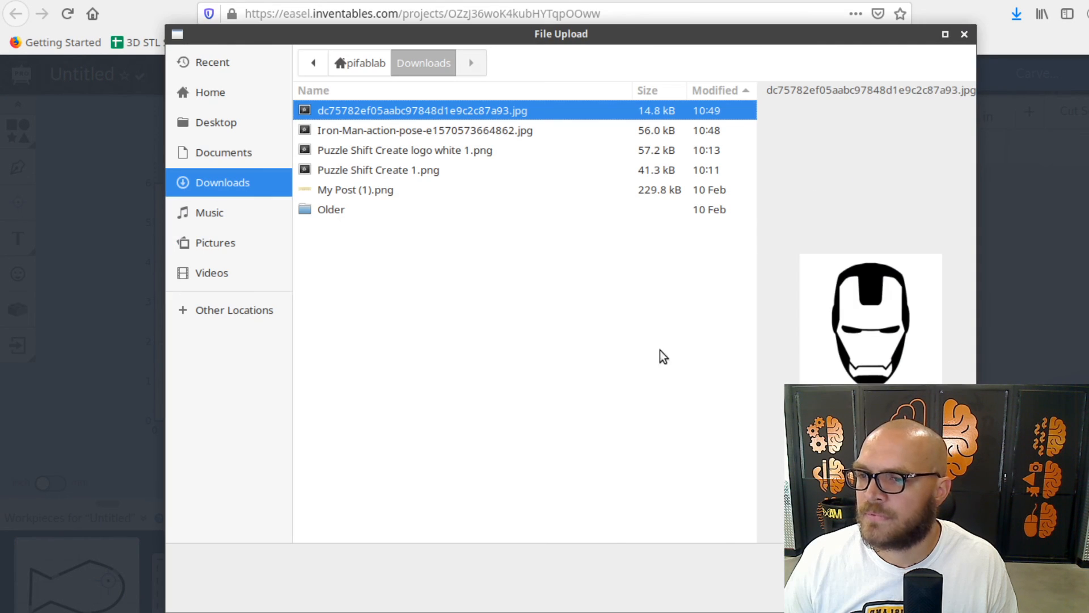
pyautogui.click(943, 592)
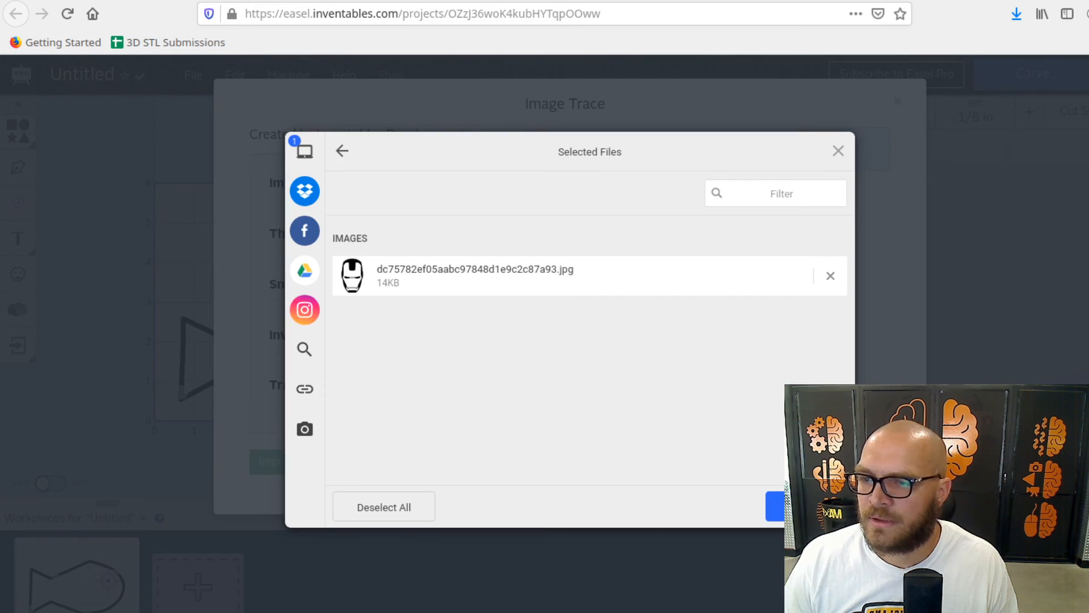
pyautogui.click(801, 506)
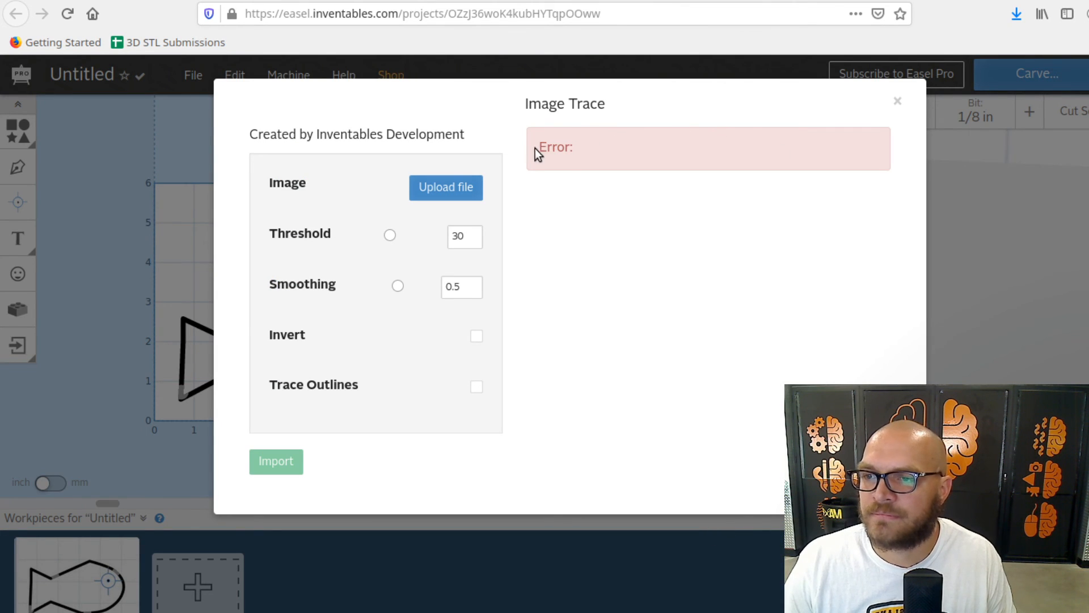
pyautogui.click(575, 155)
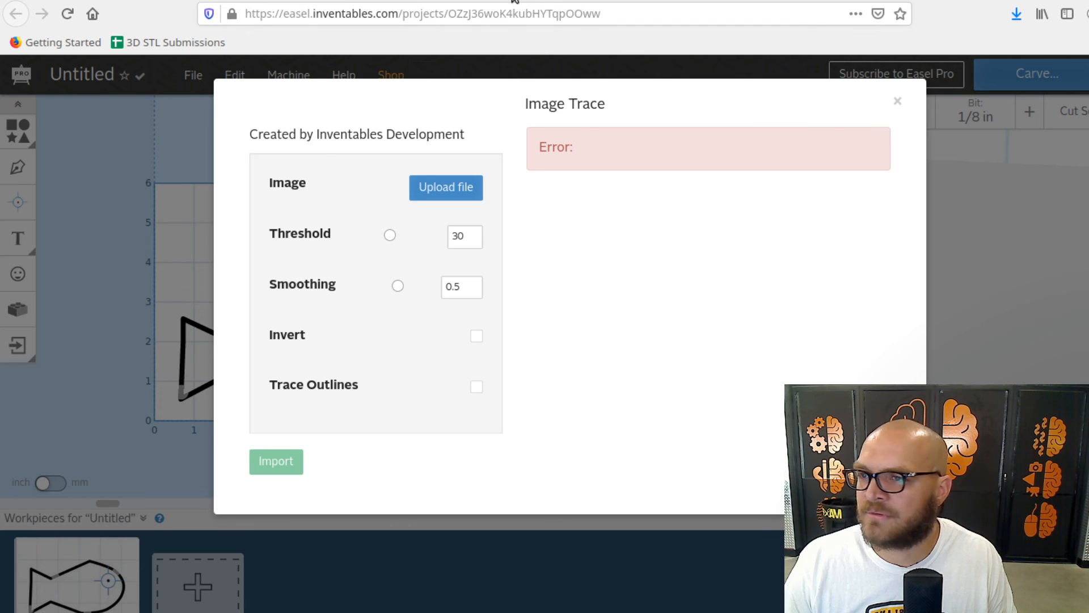
# - Go back to the black-and-white Google image results and preview the Iron Man Skin Face picture from epicentrofestival.com
pyautogui.click(355, 1)
pyautogui.scroll(-5, 406, 345)
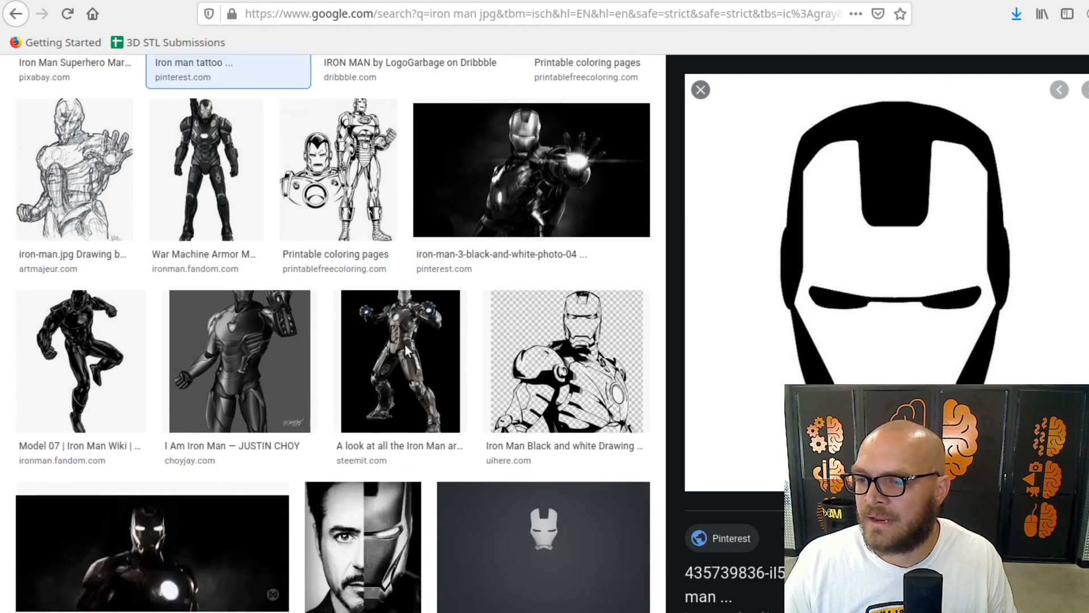
pyautogui.scroll(-12, 407, 351)
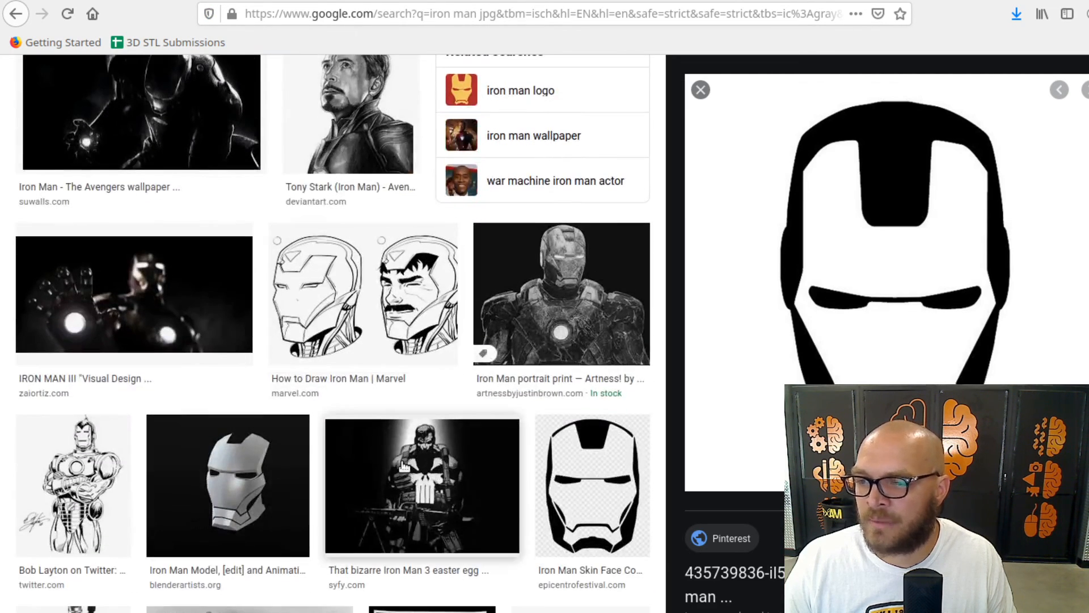
pyautogui.scroll(-2, 403, 466)
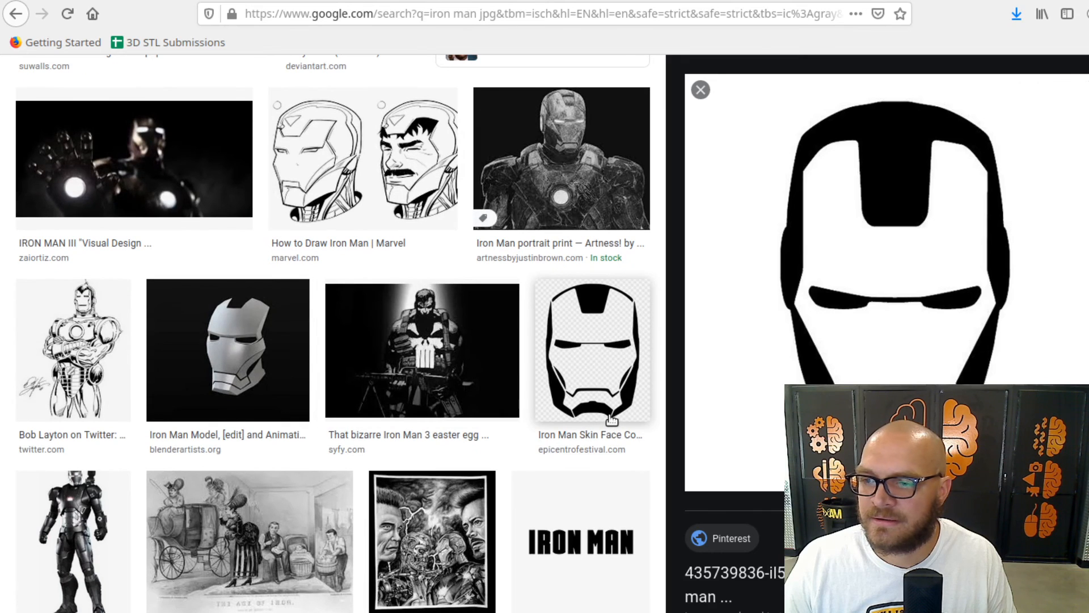
pyautogui.click(597, 364)
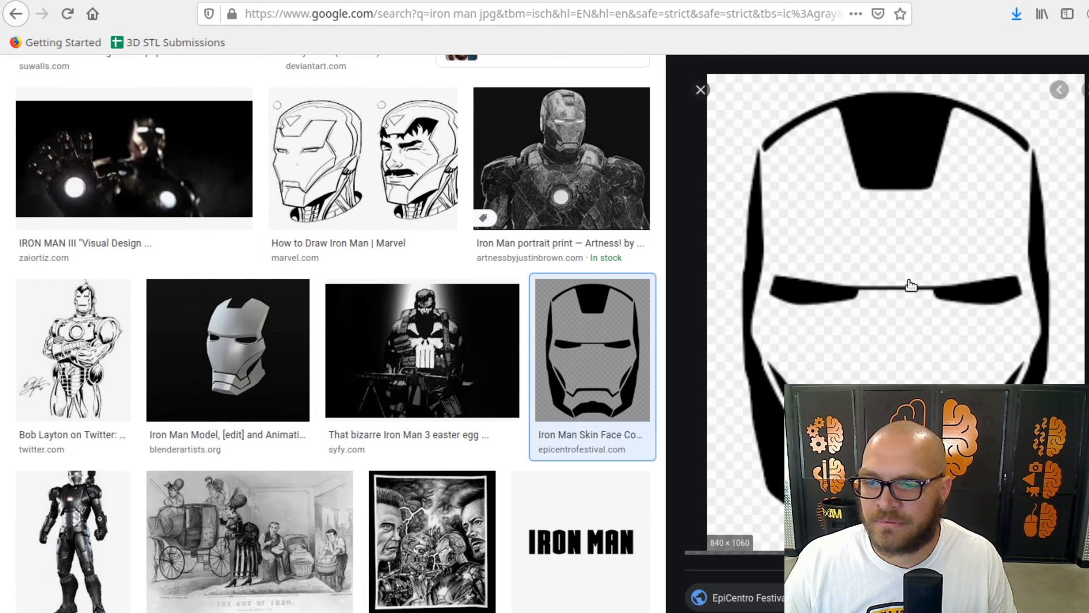
# - Browse further results, then save the previewed EpiCentro Festival mask to Downloads as epicentrofestival-man-skin-face-comments-iron-man-face-3q1yp2gtdk.jpg
pyautogui.scroll(-11, 426, 486)
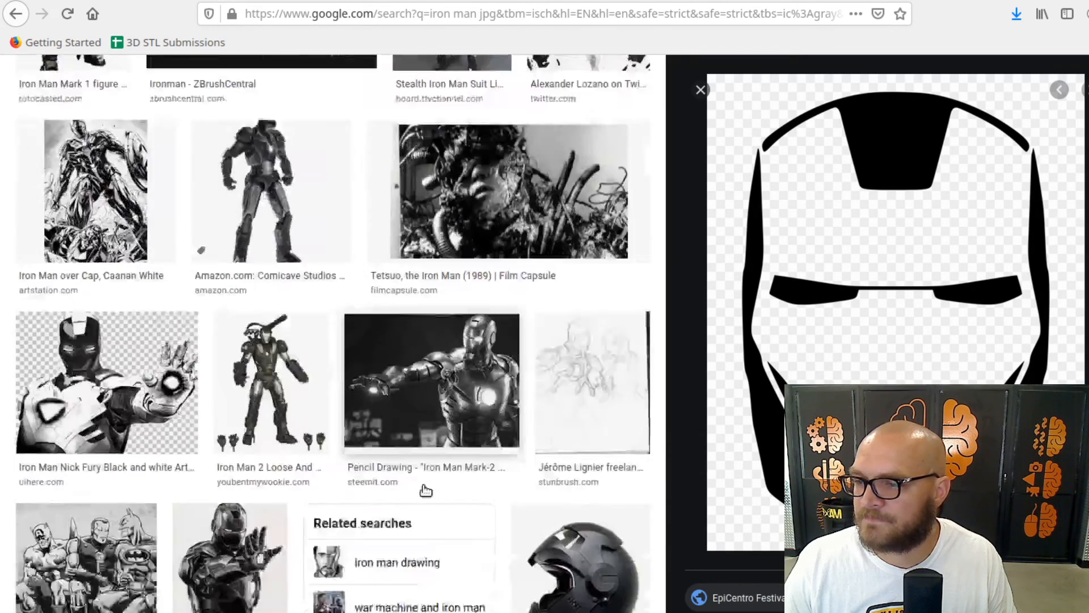
pyautogui.scroll(-10, 425, 490)
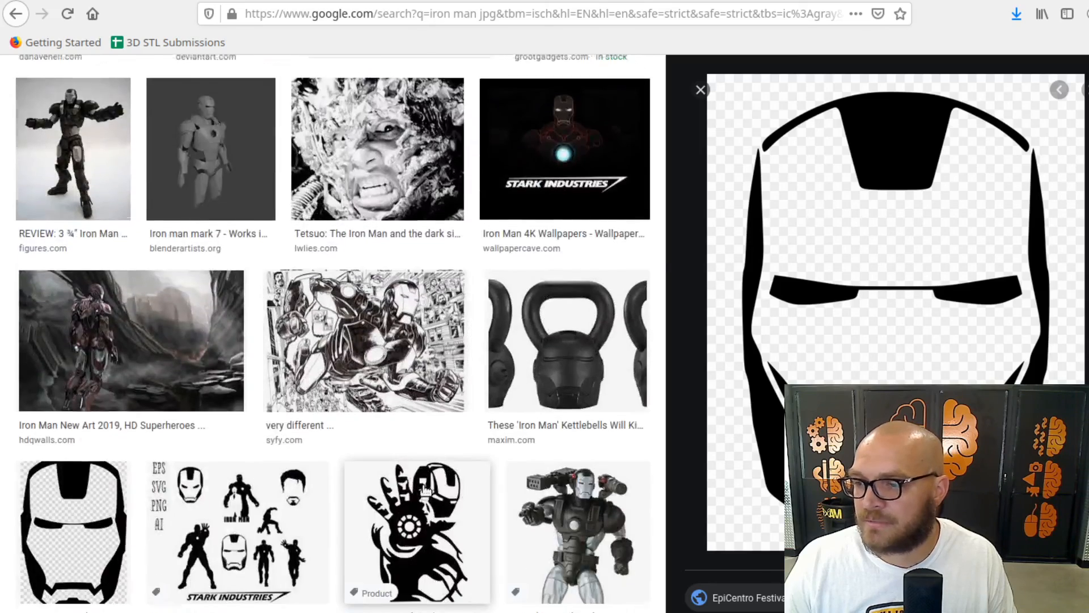
pyautogui.scroll(-10, 426, 489)
pyautogui.scroll(6, 425, 489)
pyautogui.rightClick(910, 290)
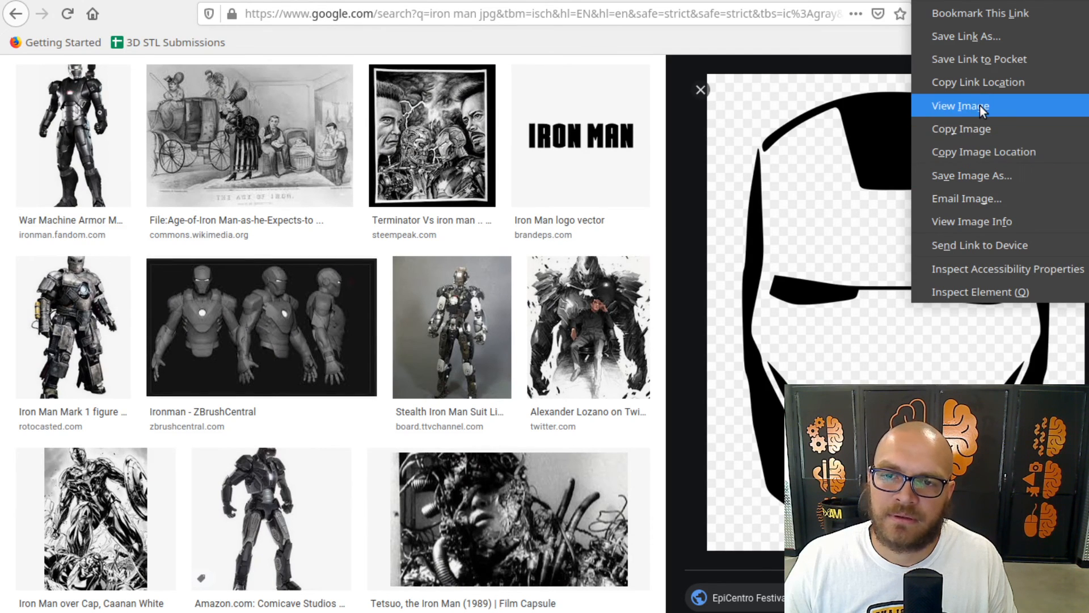
pyautogui.click(979, 178)
pyautogui.press('Return')
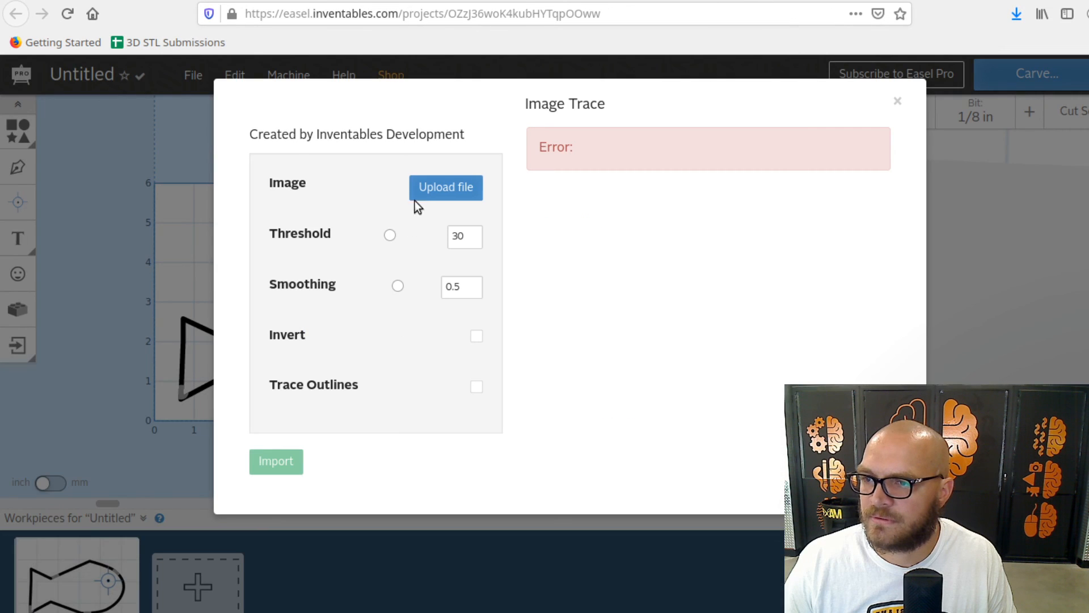
# - In Easel, upload epicentrofestival-man-skin-face-comments-iron-man-face-3q1yp2gtdk.jpg from Downloads into Image Trace
pyautogui.click(418, 193)
pyautogui.click(542, 332)
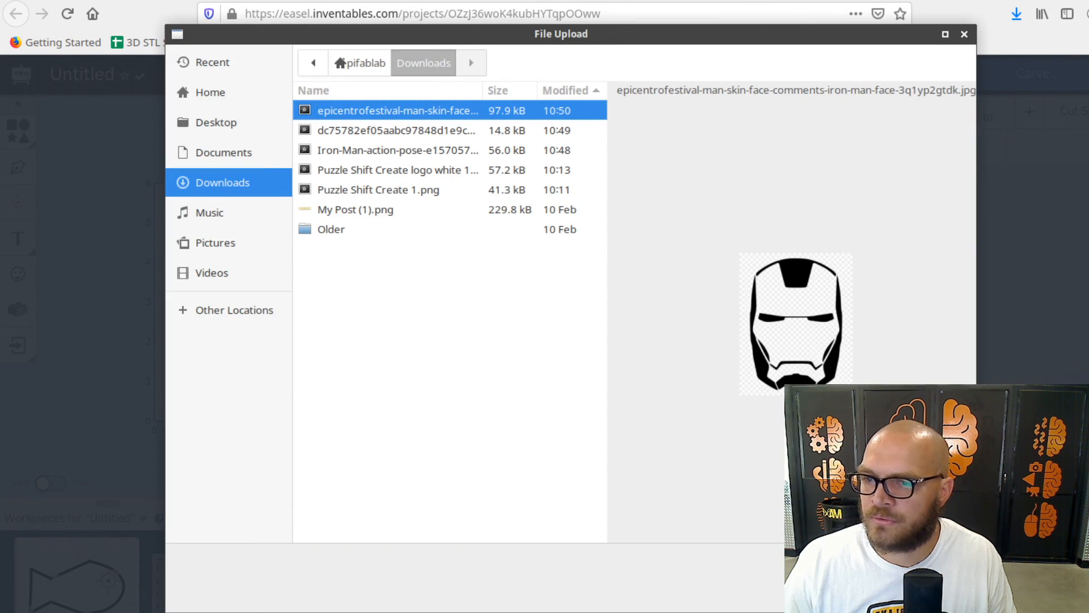
pyautogui.press('Return')
pyautogui.click(778, 506)
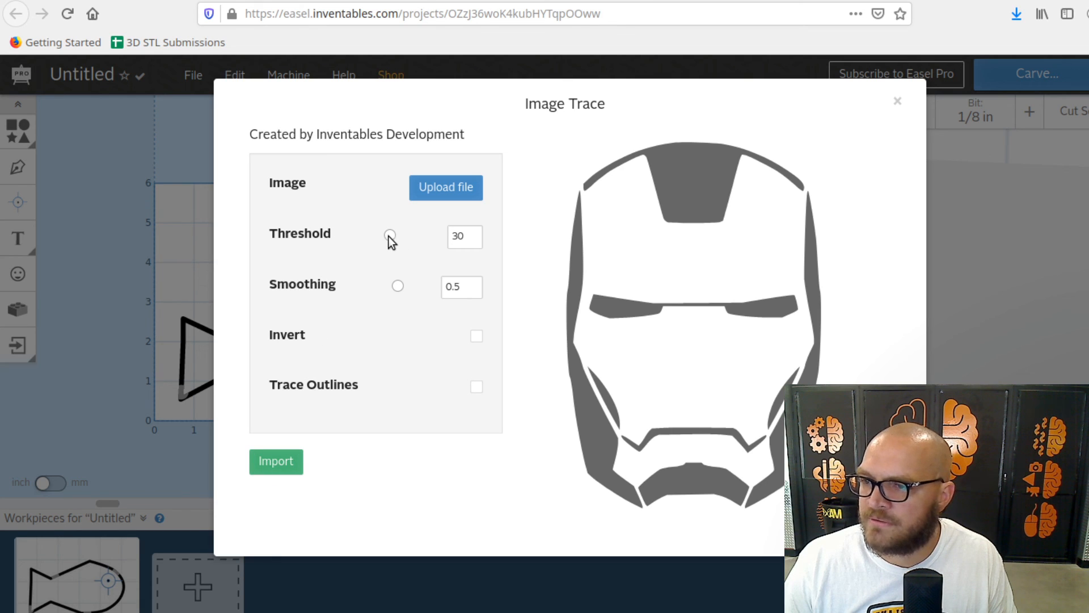
# - Set the mask trace's threshold to 50 and smoothing to 1, and invert the trace
pyautogui.moveTo(389, 236); pyautogui.dragTo(404, 235)
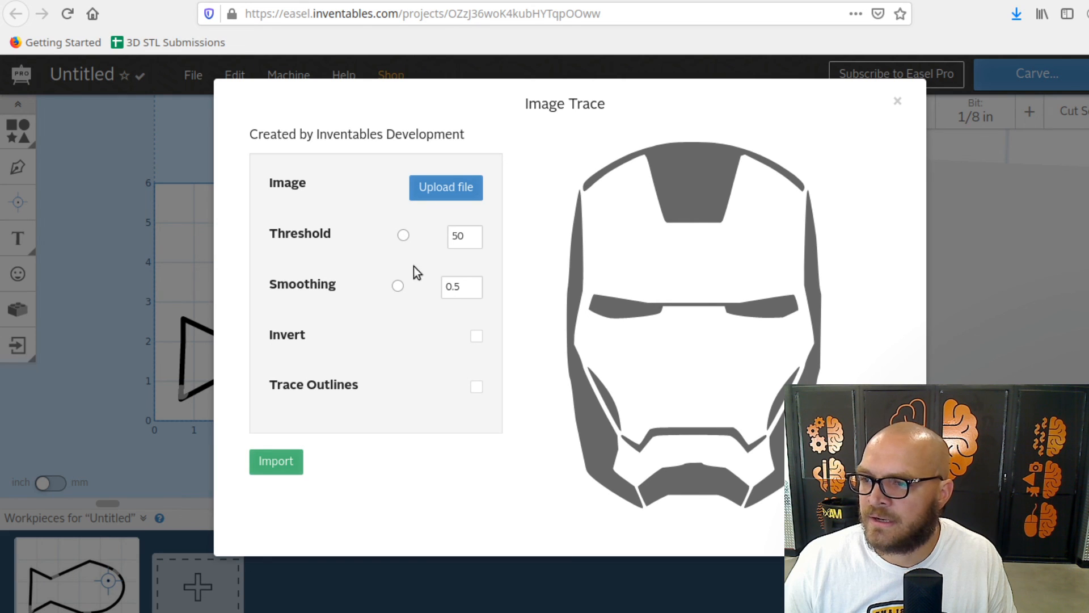
pyautogui.moveTo(399, 287); pyautogui.dragTo(410, 289)
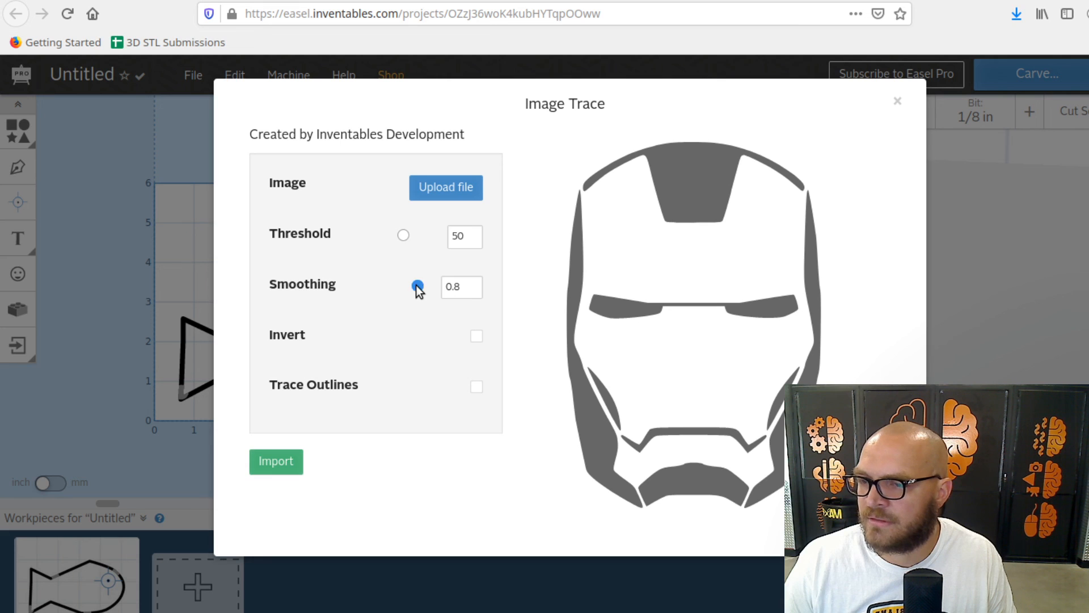
pyautogui.click(418, 288)
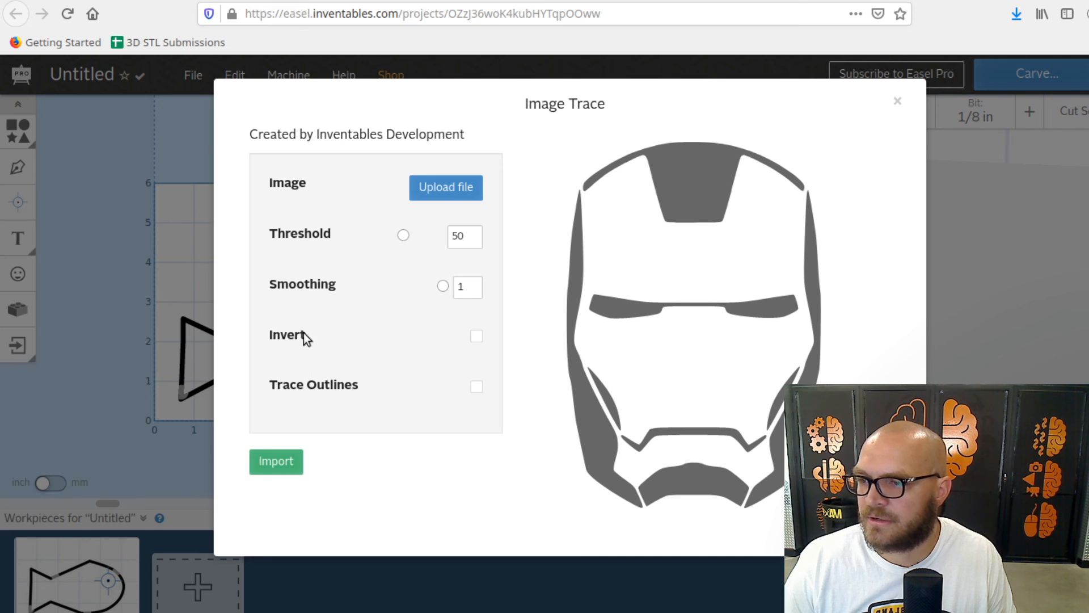
pyautogui.click(476, 336)
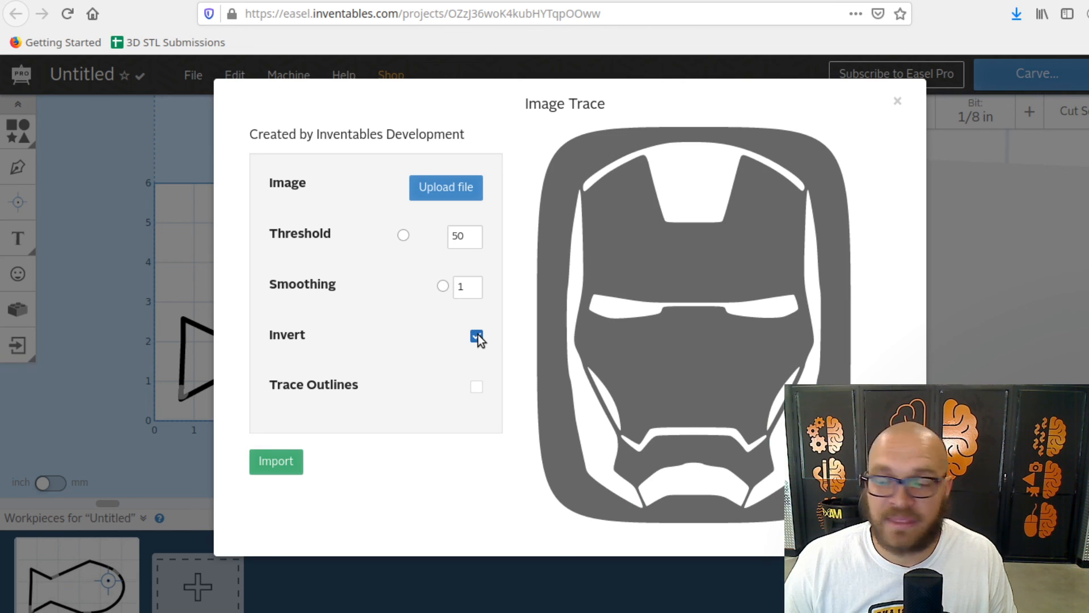
# - Turn off inversion for the Iron Man mask trace, preview its outlines, and import it with Trace Outlines off
pyautogui.click(477, 336)
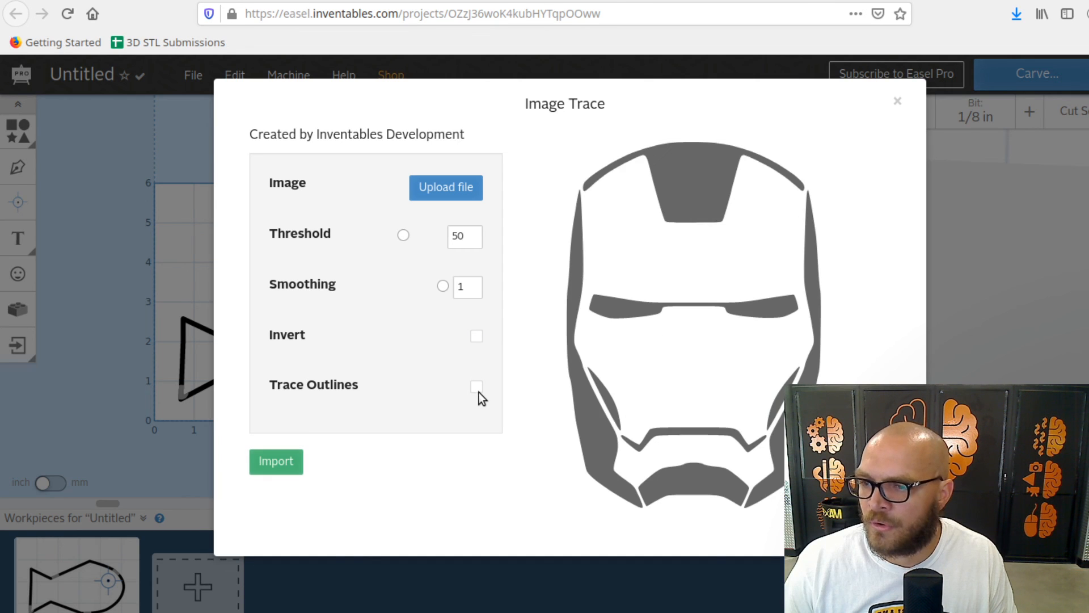
pyautogui.click(477, 387)
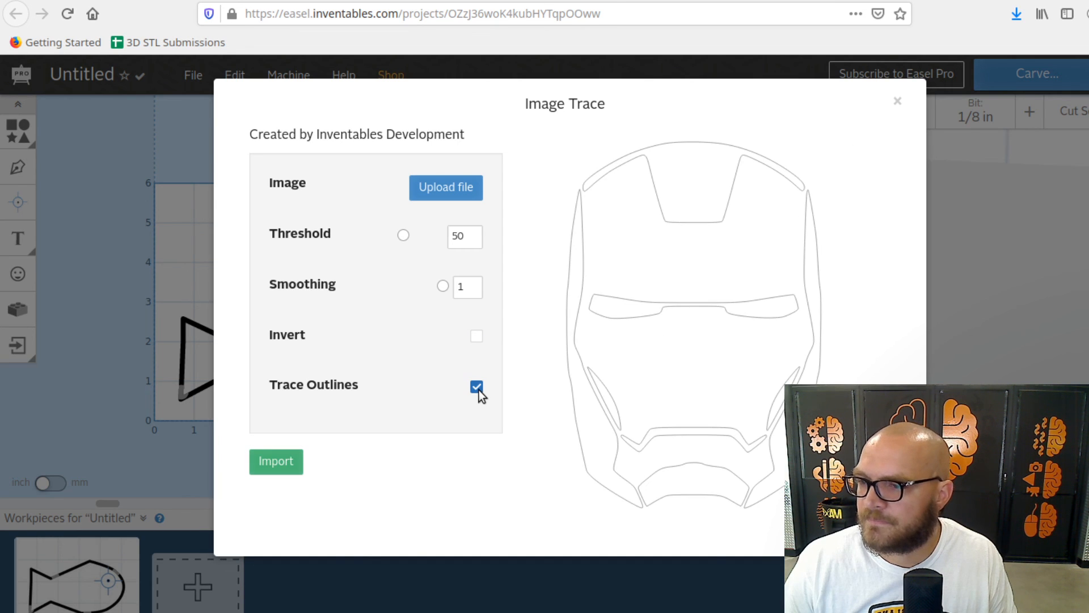
pyautogui.click(477, 388)
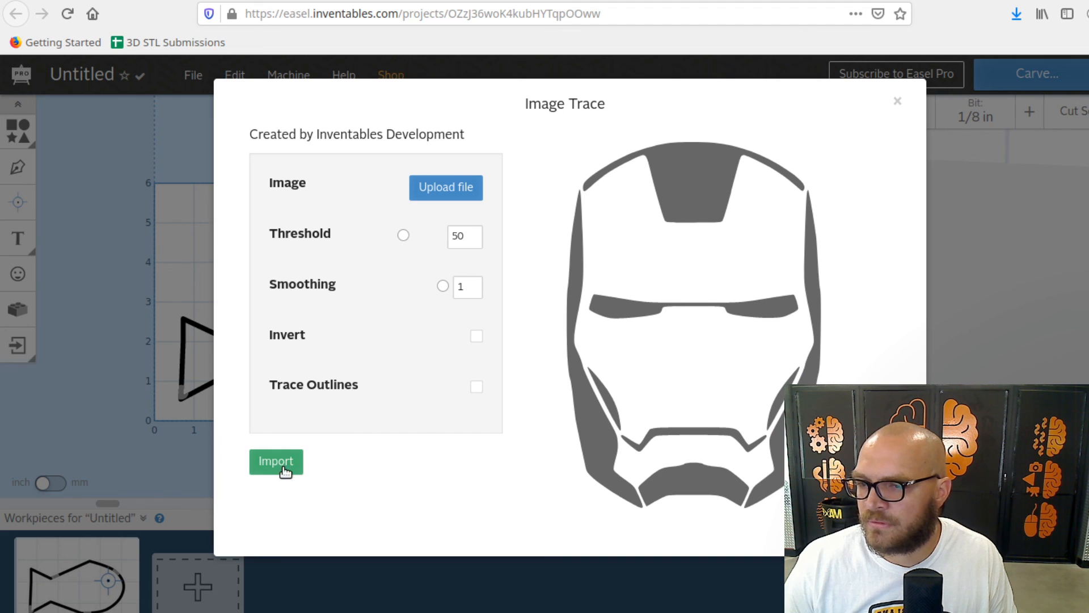
pyautogui.click(283, 467)
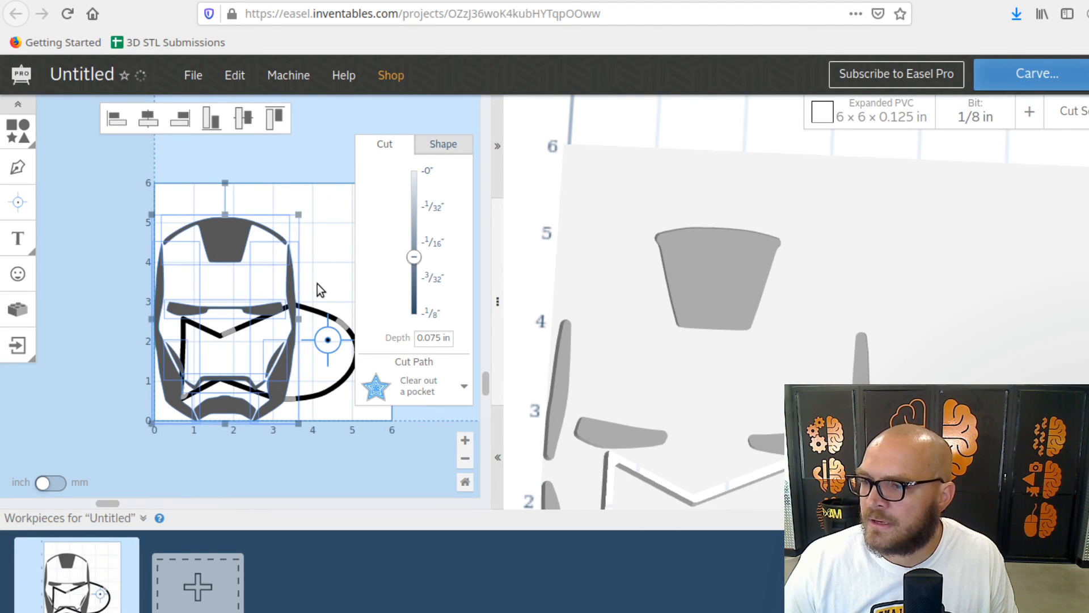
# - Remove the imported Iron Man mask from the workpiece, keeping the fish outline
pyautogui.moveTo(215, 237)
pyautogui.mouseDown()
pyautogui.moveTo(234, 201)
pyautogui.moveTo(187, 167)
pyautogui.mouseUp()
pyautogui.rightClick(193, 181)
pyautogui.click(209, 199)
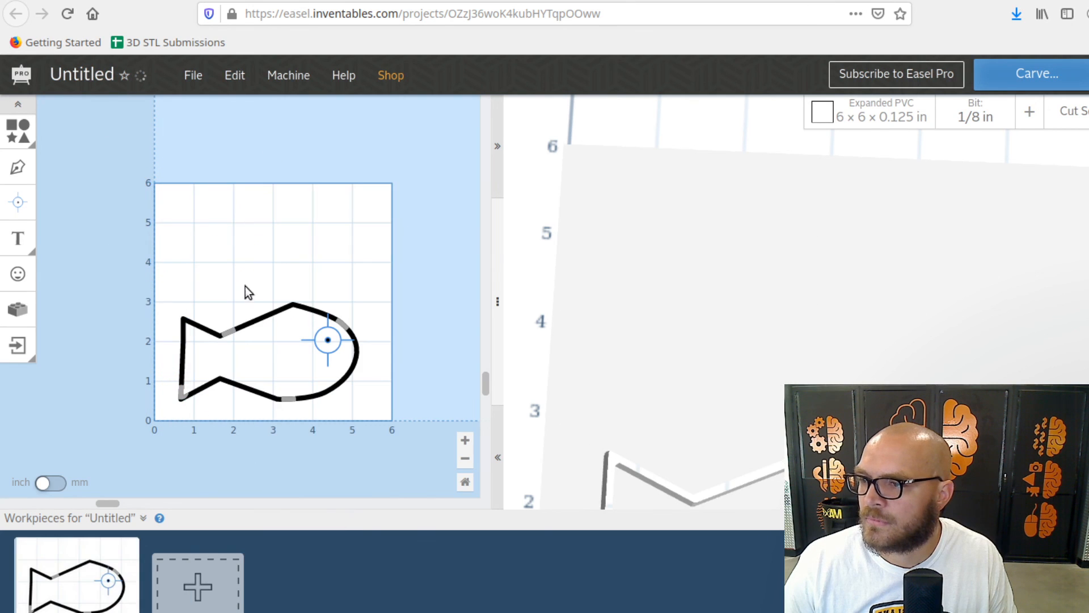
pyautogui.moveTo(165, 264); pyautogui.dragTo(193, 277)
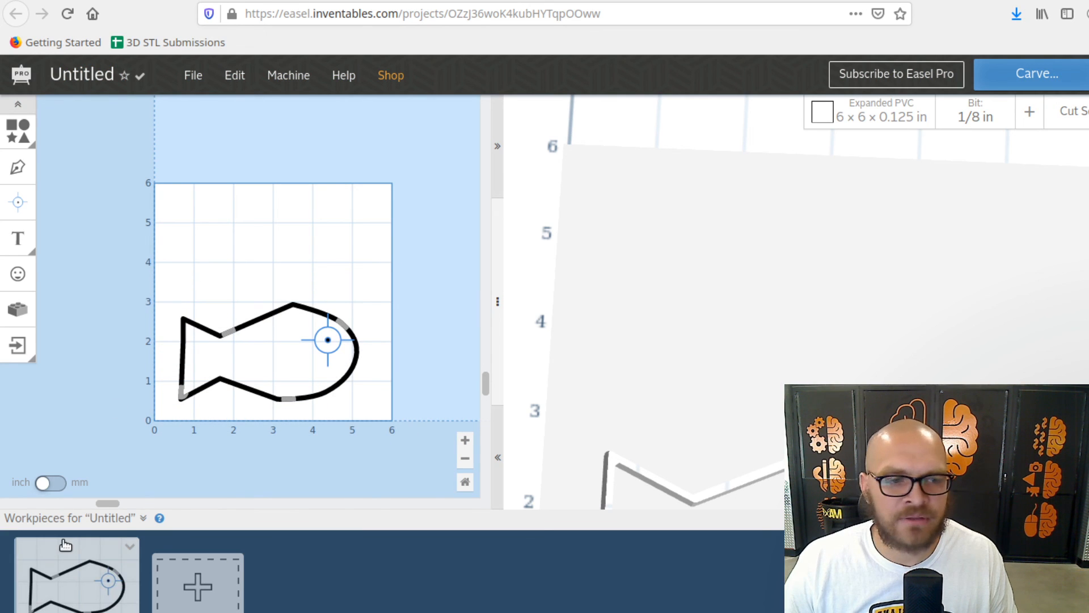